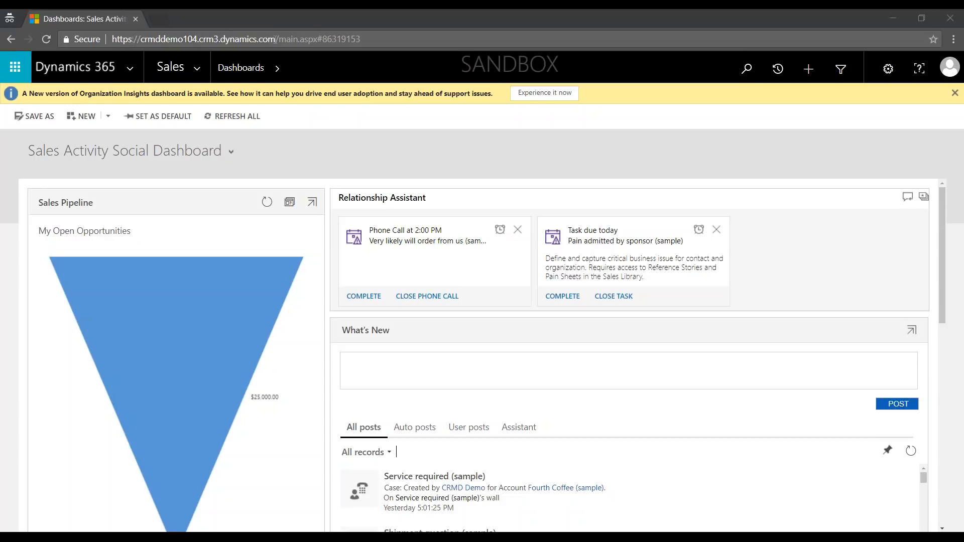
# Step: Copy the organization's base URL and try opening it in a regular Internet Explorer window, closing that window at the end
pyautogui.moveTo(275, 40); pyautogui.dragTo(112, 41)
pyautogui.hotkey('ctrl', 'c')
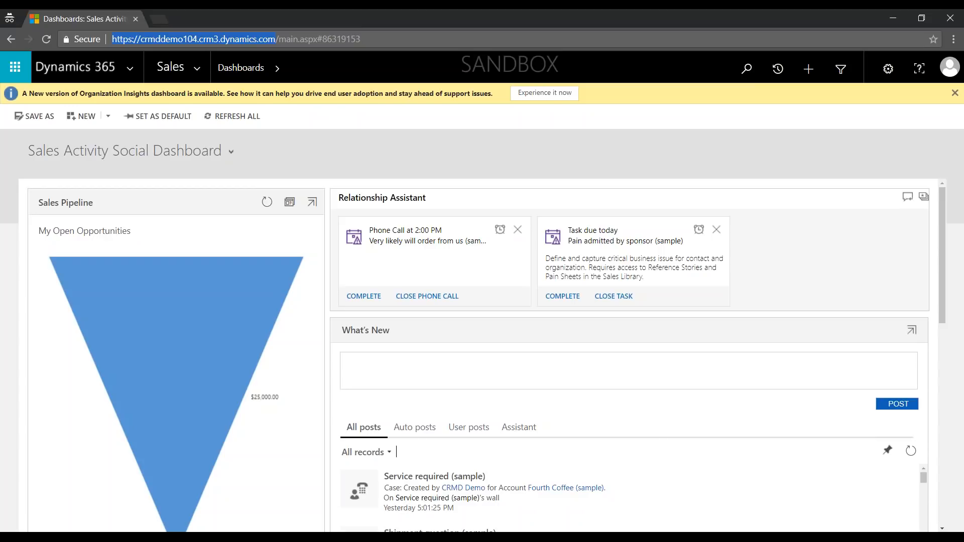
pyautogui.click(259, 537)
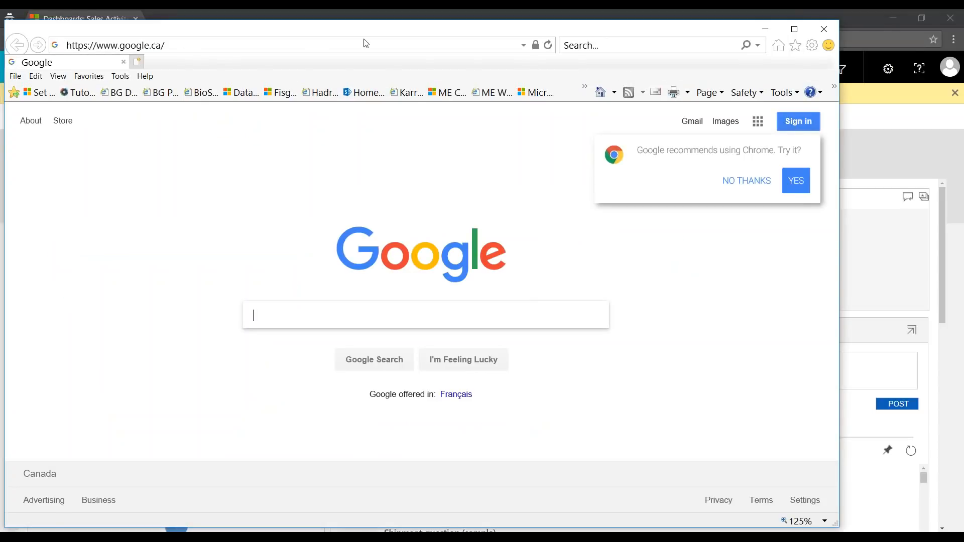
pyautogui.click(229, 45)
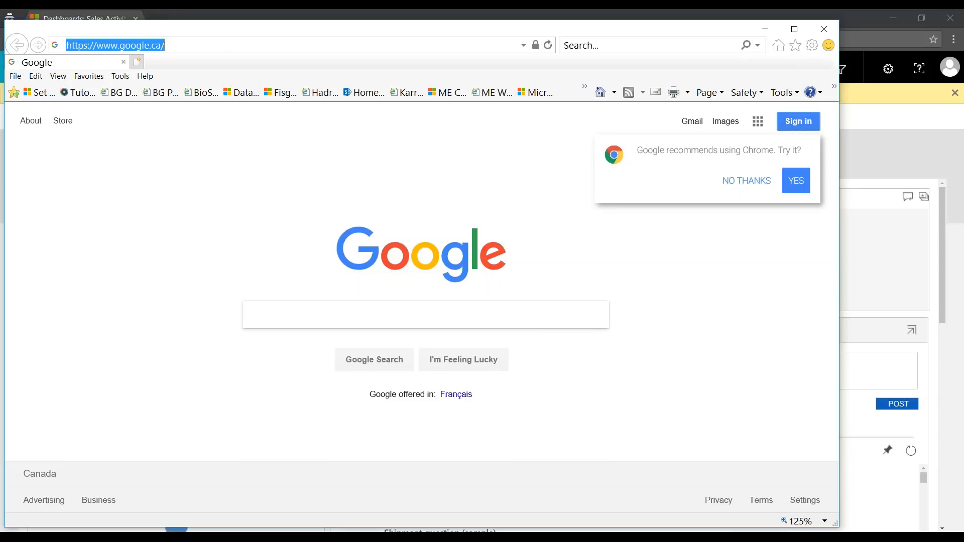
pyautogui.hotkey('ctrl', 'v')
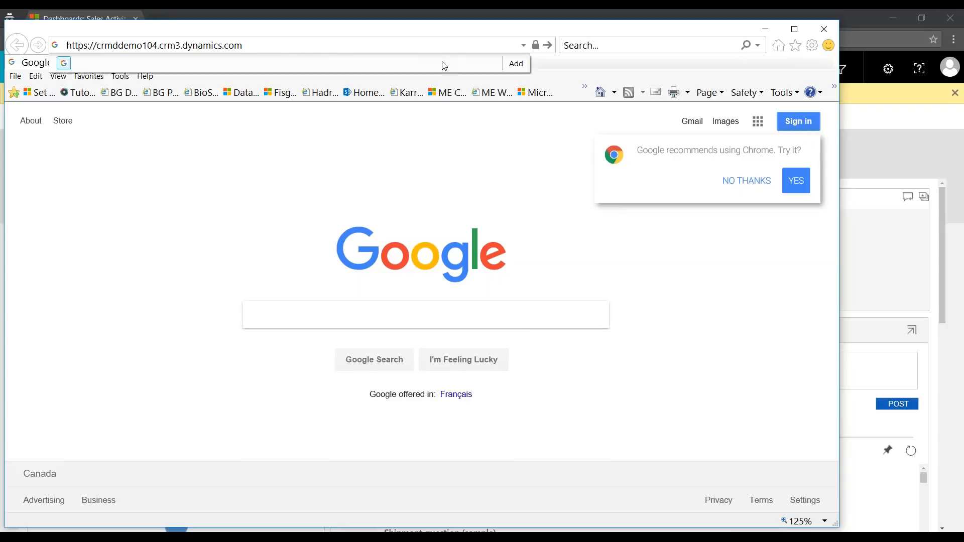
pyautogui.press('Return')
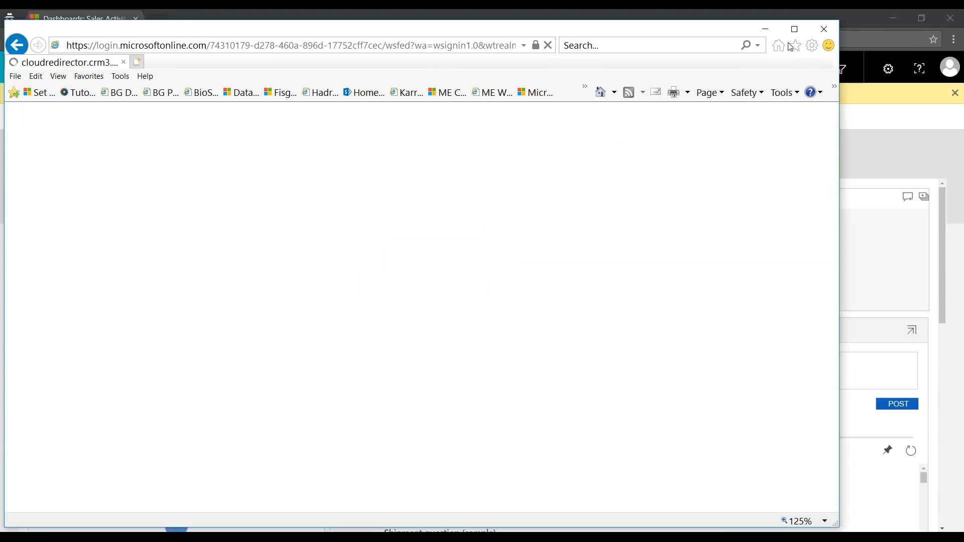
pyautogui.moveTo(847, 65); pyautogui.dragTo(949, 65)
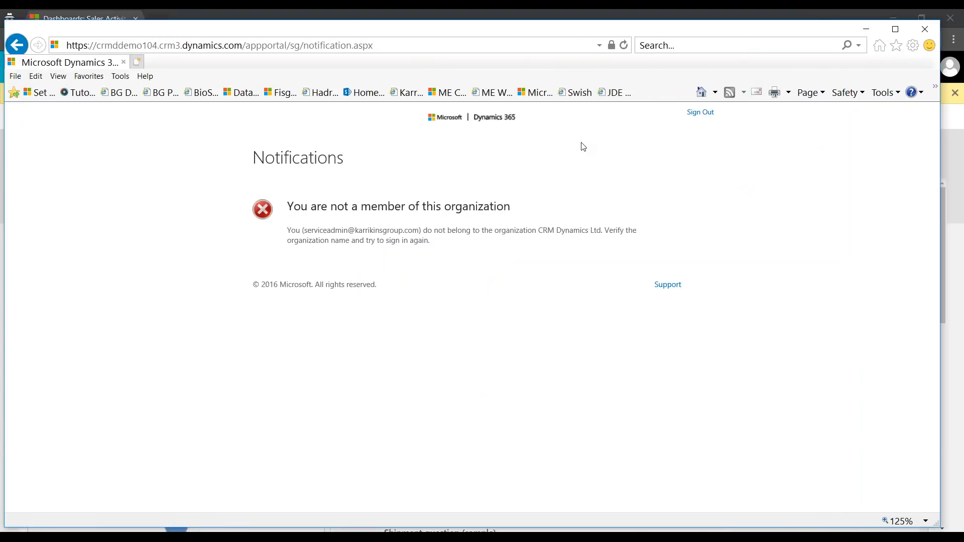
pyautogui.click(925, 28)
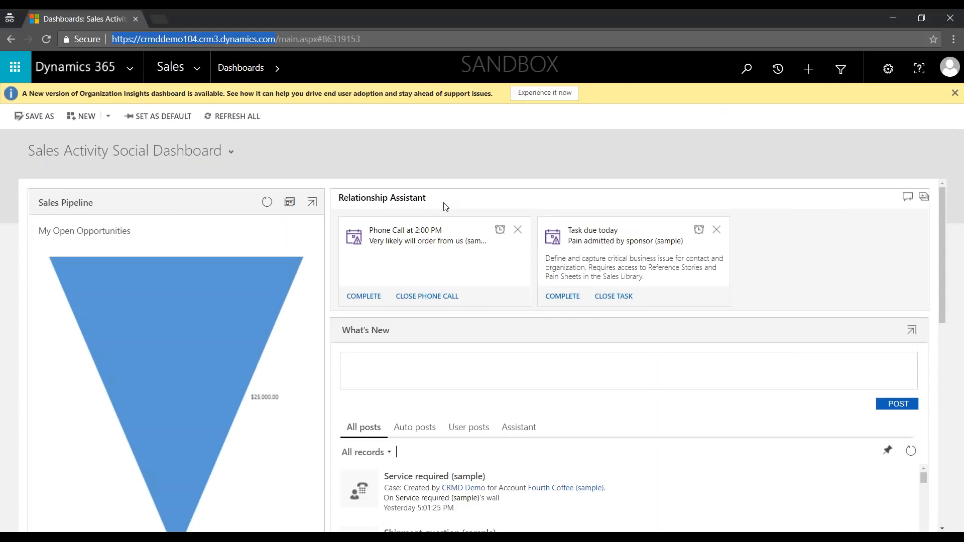
pyautogui.rightClick(233, 538)
pyautogui.click(247, 449)
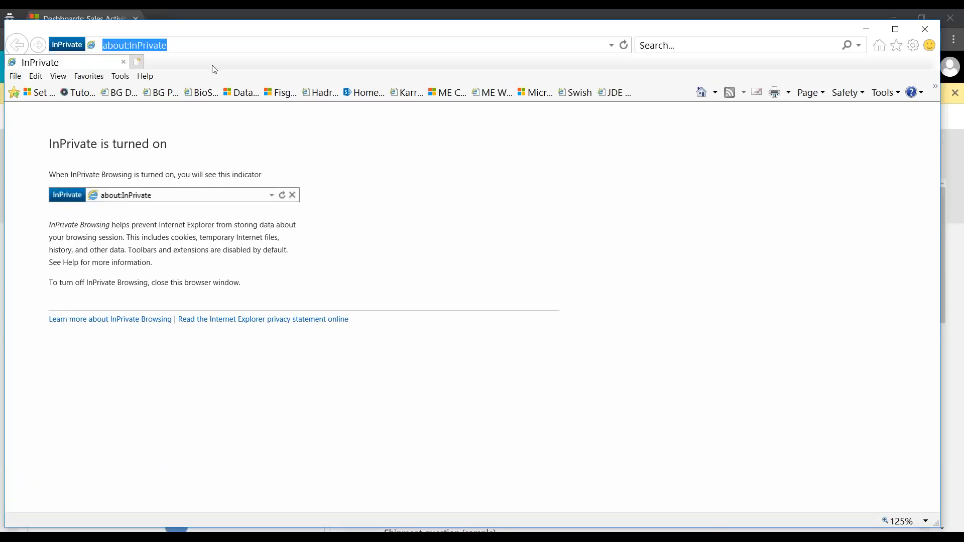
pyautogui.write('https://crmdemo104.crm11.dynamics.com/')
pyautogui.press('Return')
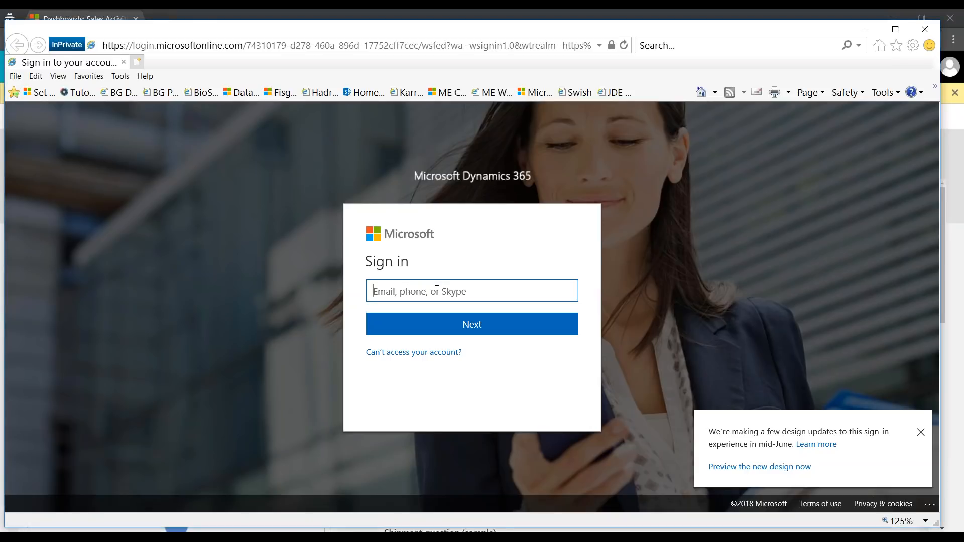
# Step: Sign in to Dynamics 365 with the account e-mail and password, and choose to stay signed in
pyautogui.hotkey('ctrl', 'v')
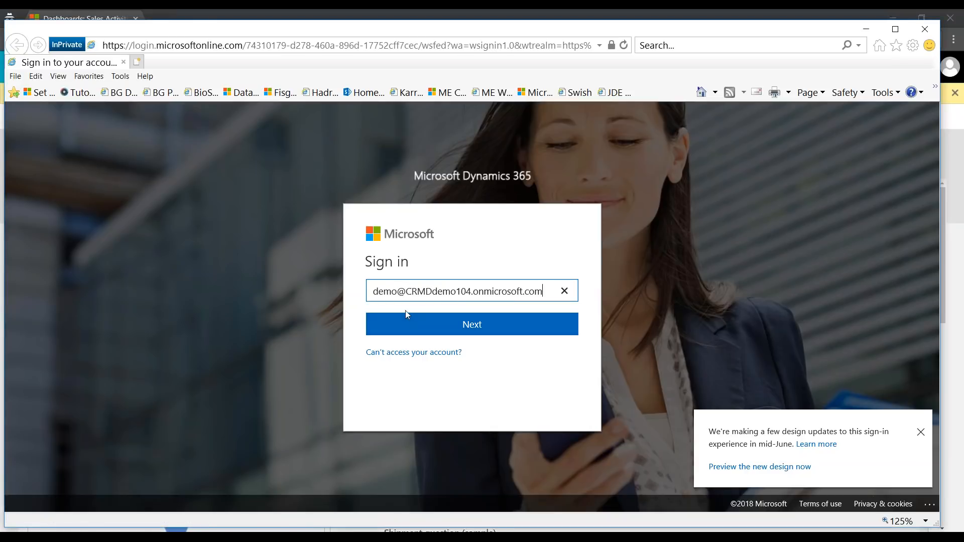
pyautogui.click(429, 321)
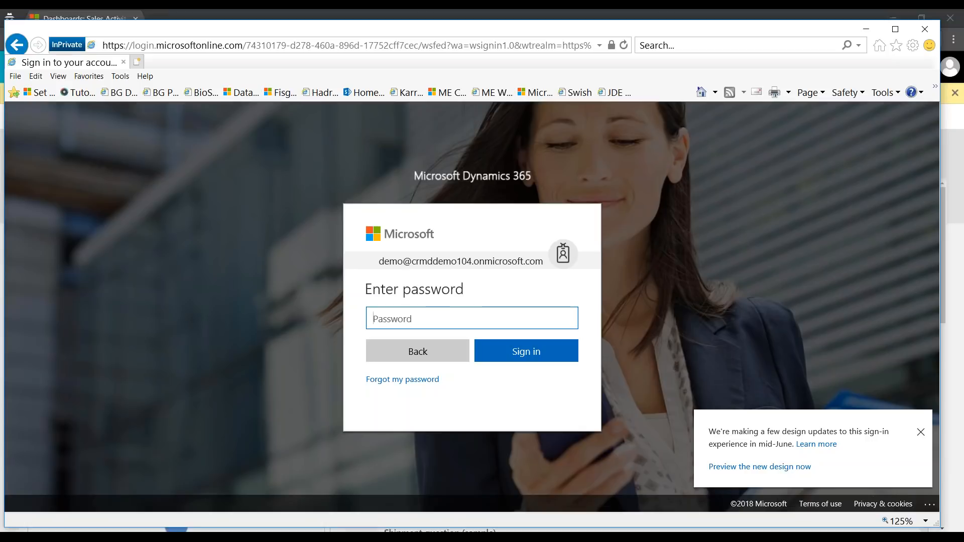
pyautogui.hotkey('alt', 'Tab')
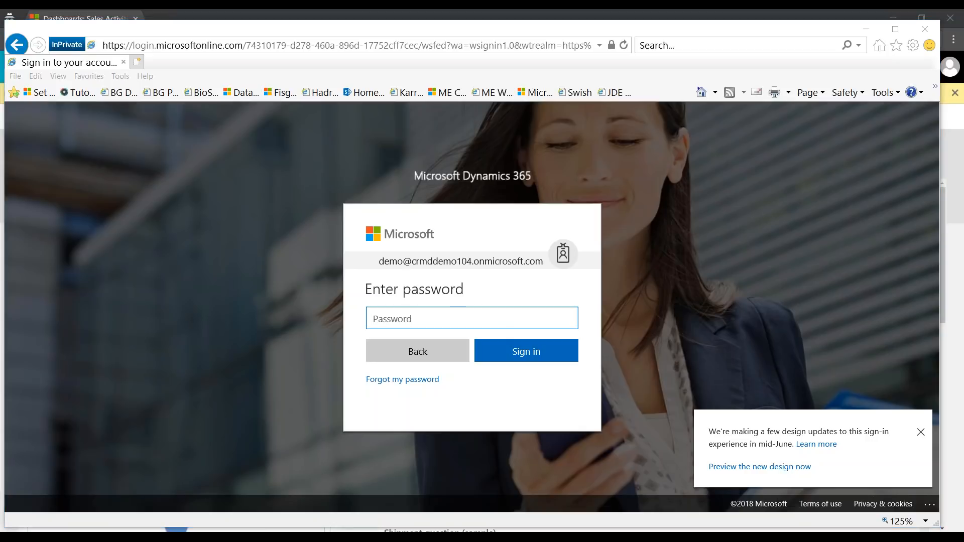
pyautogui.hotkey('alt', 'Tab')
pyautogui.hotkey('ctrl', 'v')
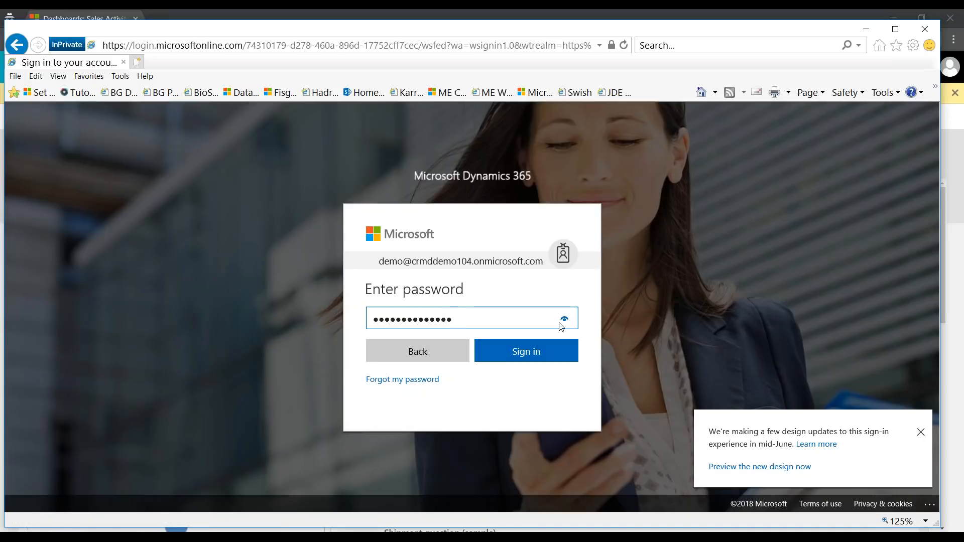
pyautogui.click(500, 353)
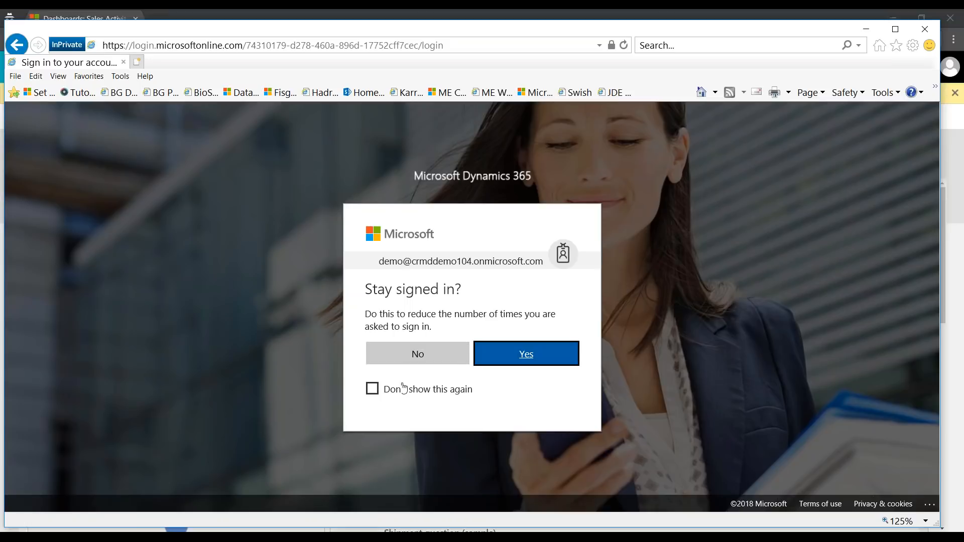
pyautogui.press('Return')
pyautogui.click(520, 353)
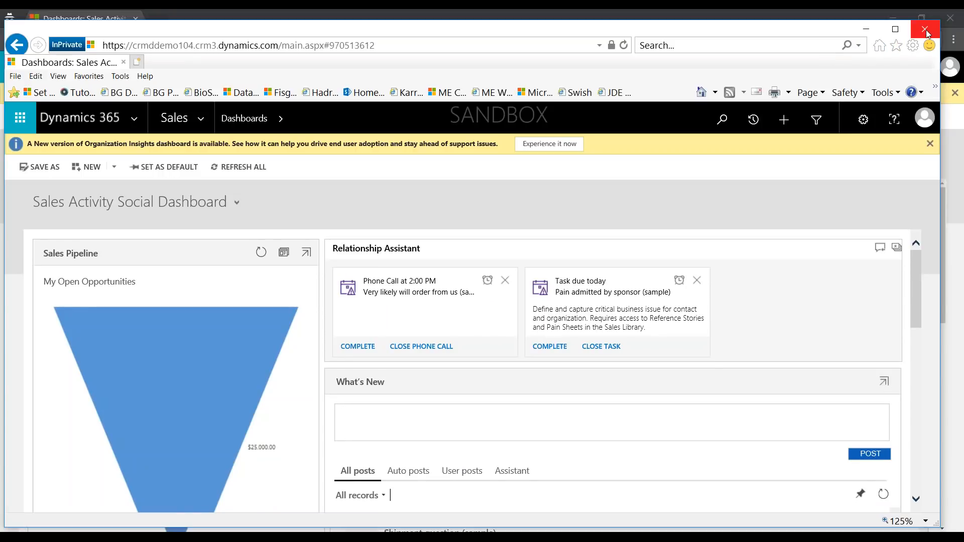
# Step: Minimize the InPrivate window and return to the Dynamics 365 dashboard in Chrome
pyautogui.click(868, 31)
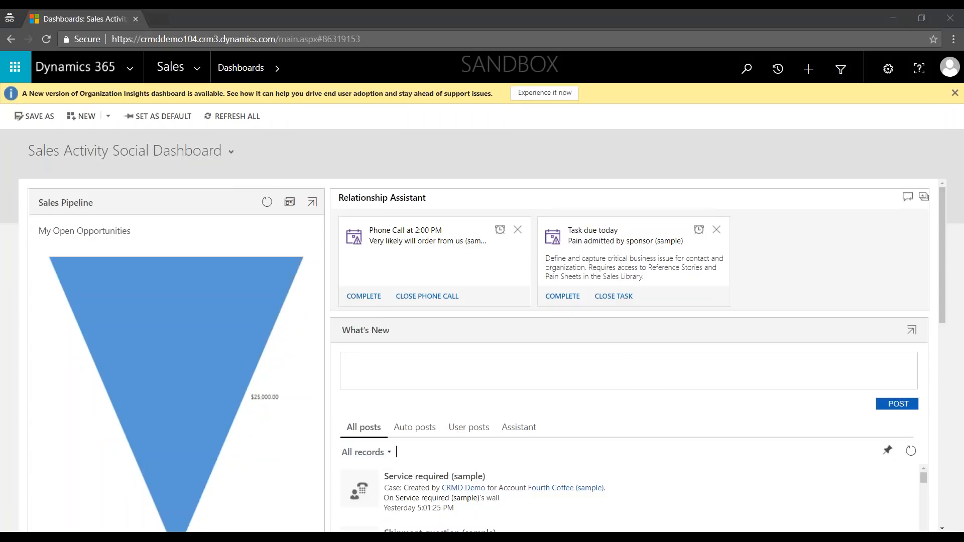
pyautogui.rightClick(245, 537)
pyautogui.click(231, 518)
# Step: Open the Accounts list in the Sales area and expand its chart pane
pyautogui.click(199, 71)
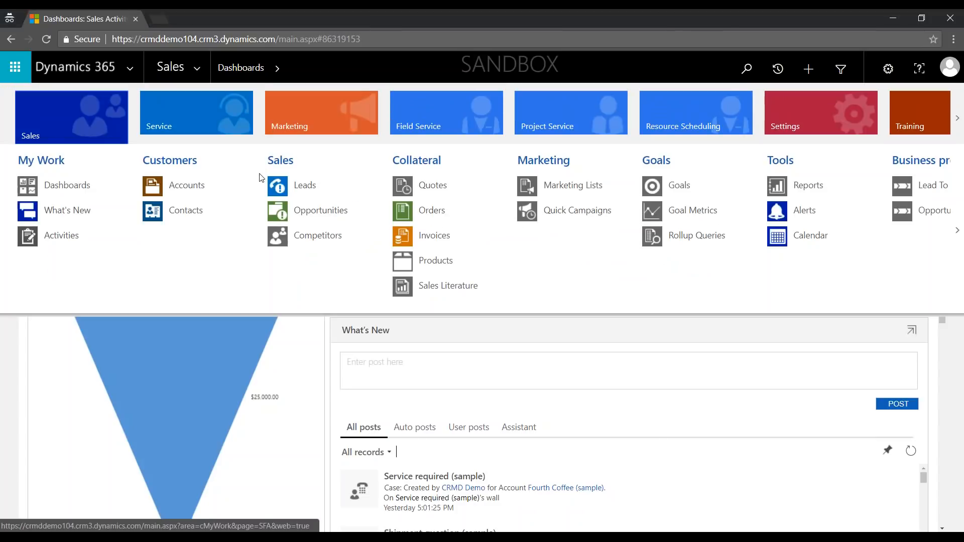
pyautogui.click(213, 188)
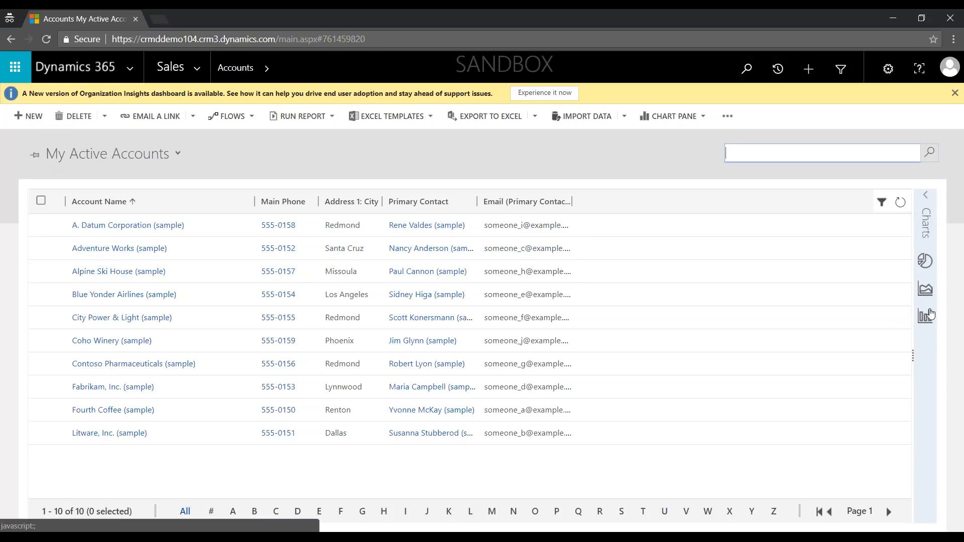
pyautogui.click(925, 195)
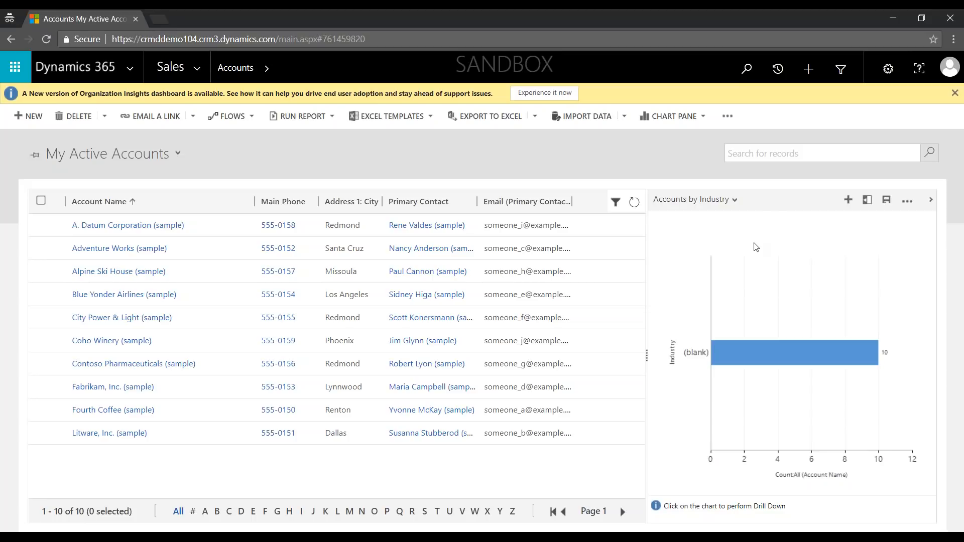
# Step: View the Accounts by Owner and Accounts By Territories charts beside the accounts list and check the other system charts offered
pyautogui.click(734, 199)
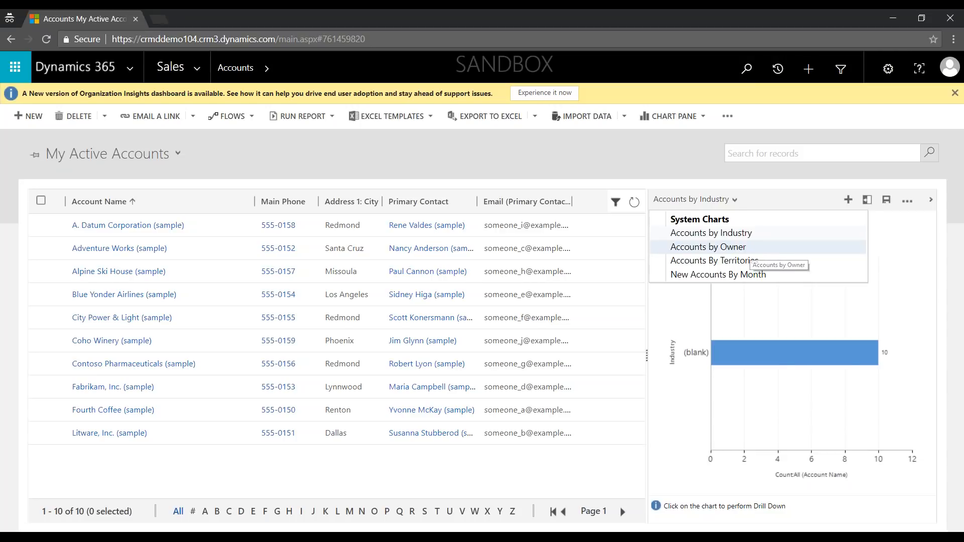
pyautogui.click(759, 249)
pyautogui.click(728, 199)
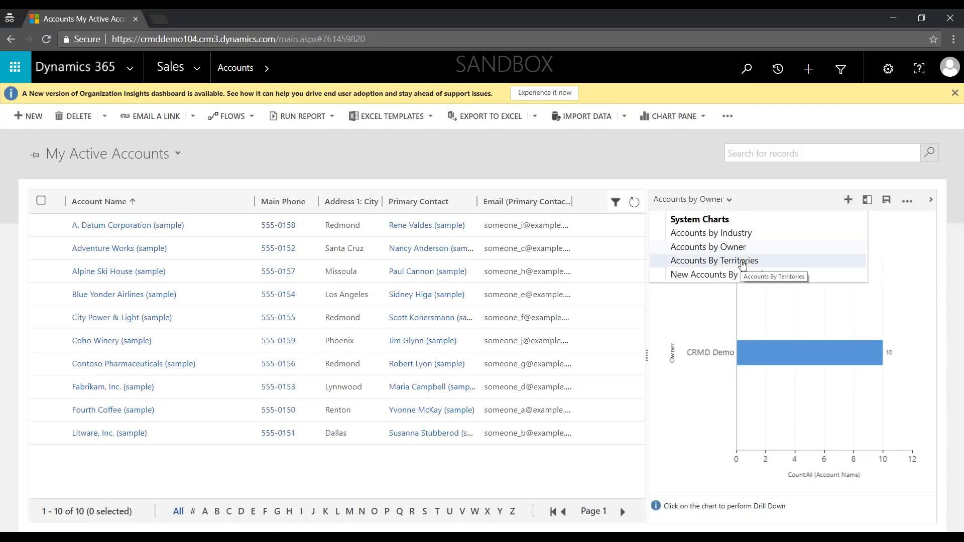
pyautogui.click(742, 262)
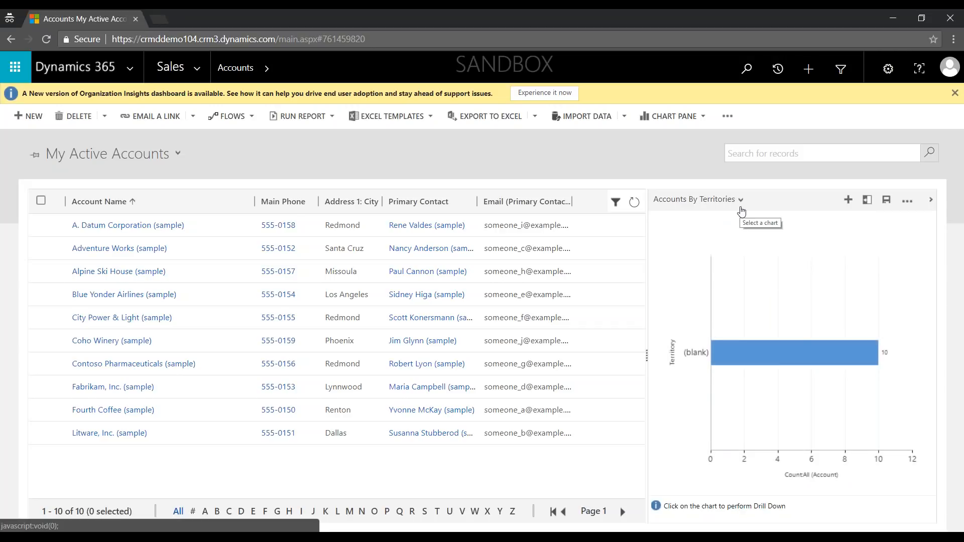
pyautogui.click(741, 200)
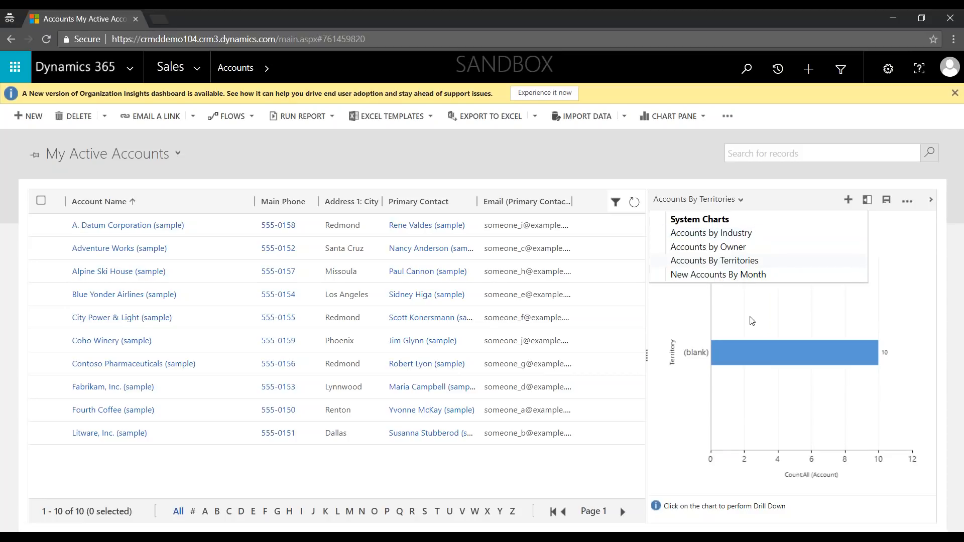
pyautogui.click(691, 236)
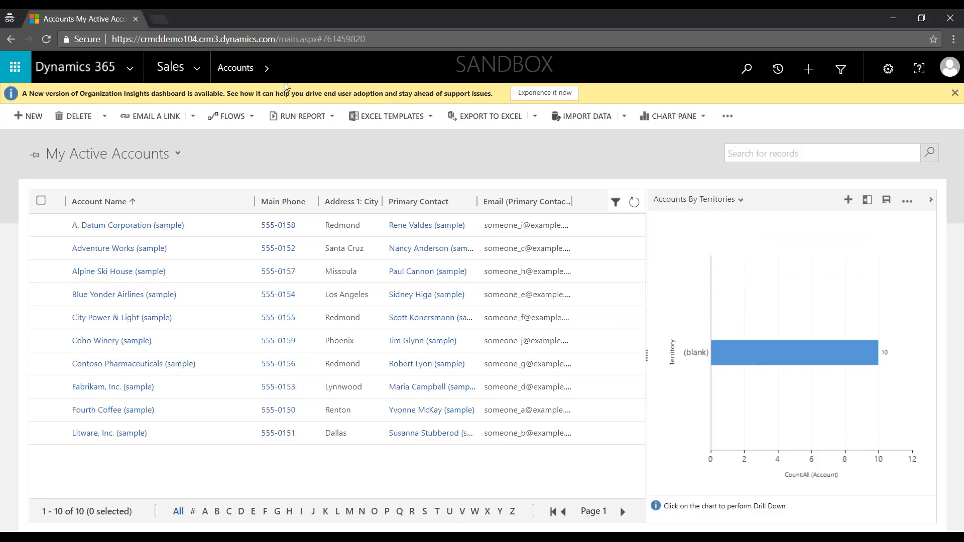
# Step: Return to the Sales Dashboards and examine the Sales Activity Social Dashboard's pipeline, posts, leads, opportunities, customers and My Activities sections
pyautogui.click(197, 70)
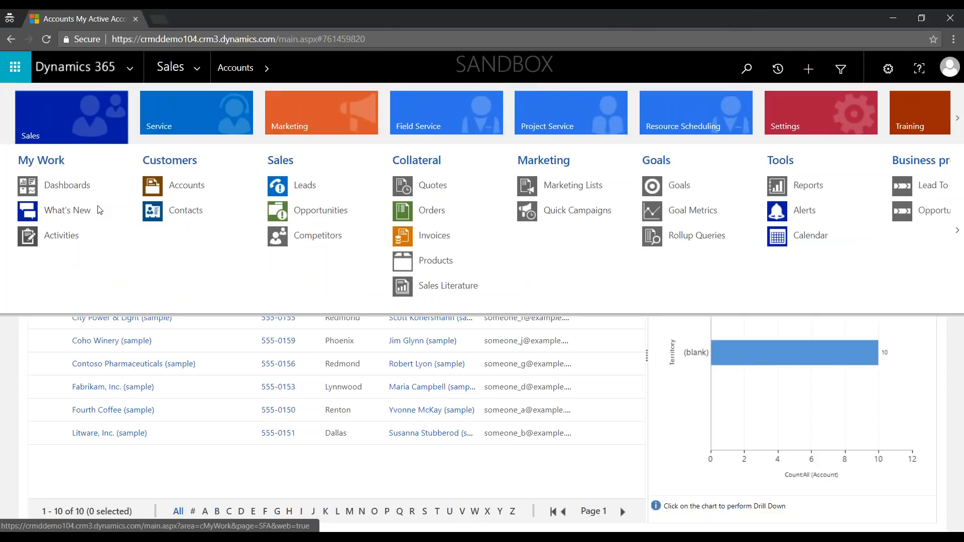
pyautogui.click(60, 186)
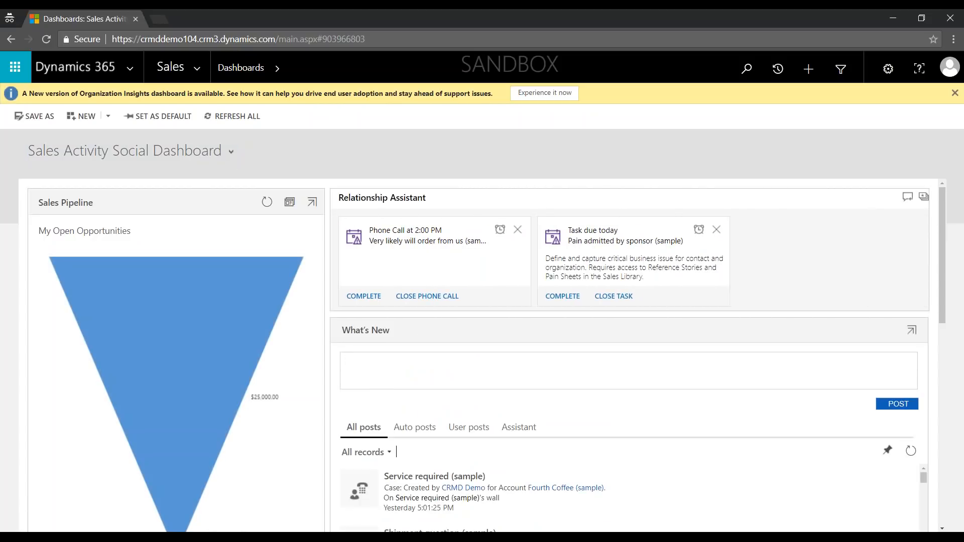
pyautogui.scroll(-5, 630, 353)
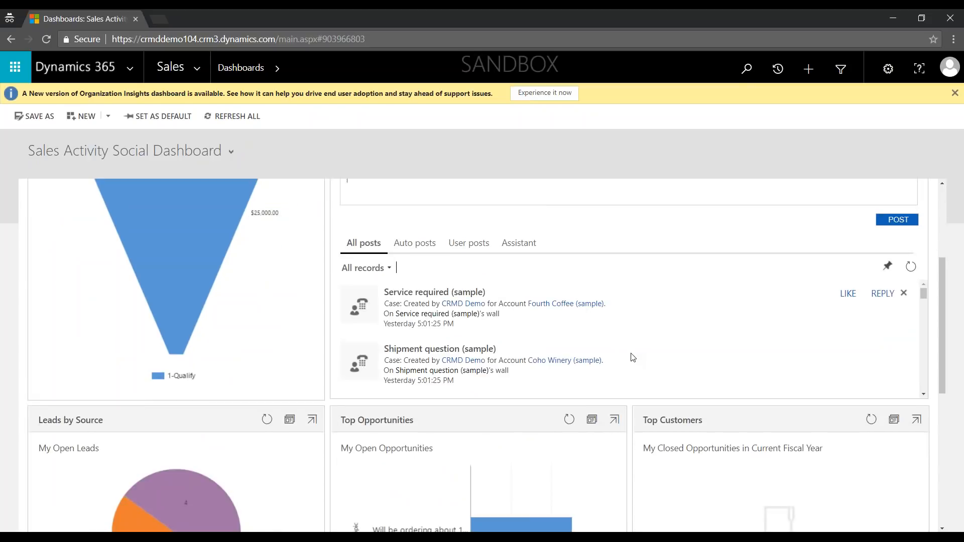
pyautogui.scroll(-2, 630, 357)
pyautogui.scroll(1, 630, 357)
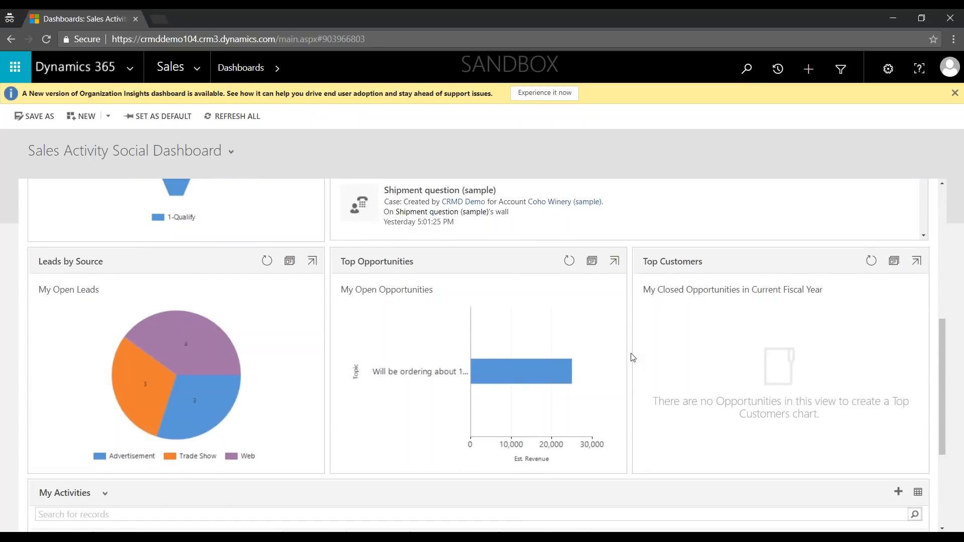
pyautogui.scroll(-4, 630, 356)
pyautogui.scroll(10, 486, 355)
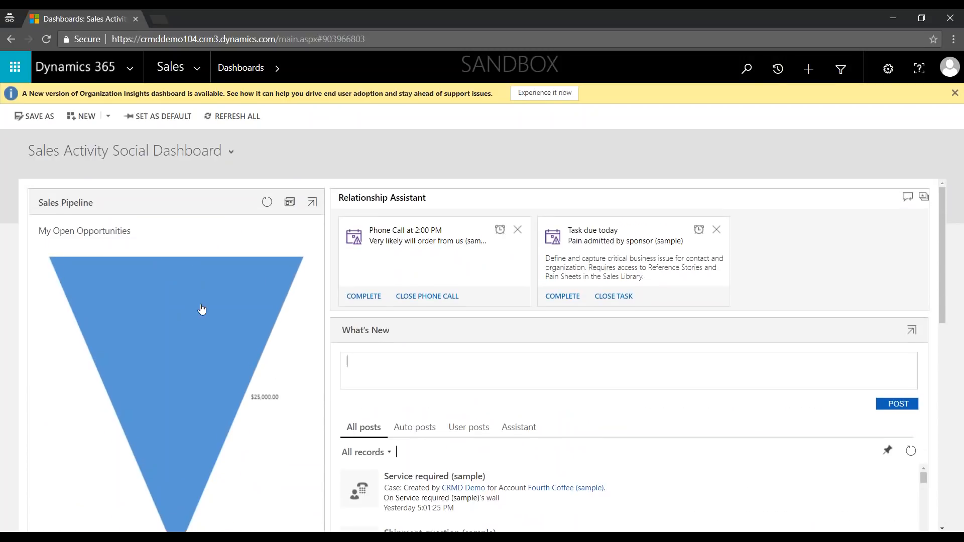
pyautogui.scroll(-1, 202, 308)
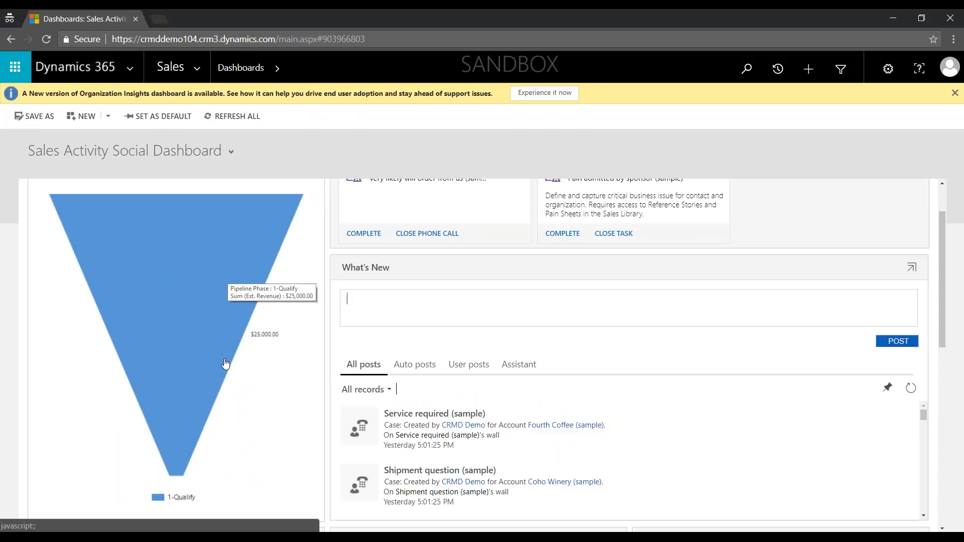
pyautogui.scroll(-2, 522, 382)
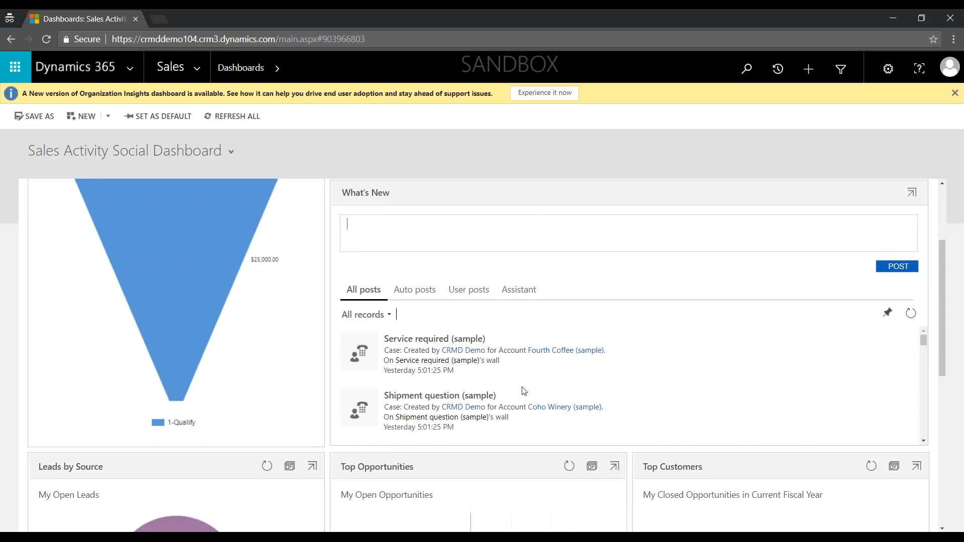
pyautogui.scroll(-4, 532, 321)
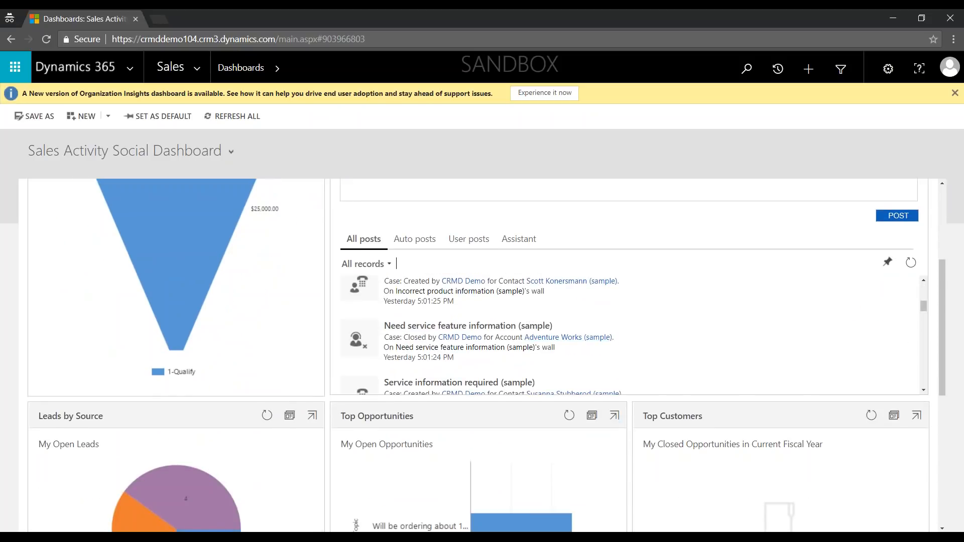
pyautogui.scroll(-3, 311, 457)
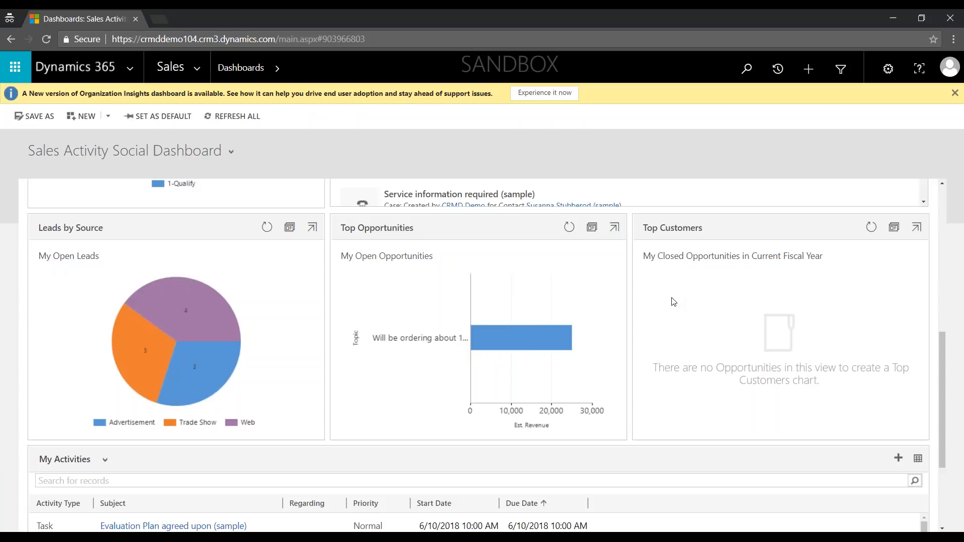
pyautogui.scroll(-3, 673, 301)
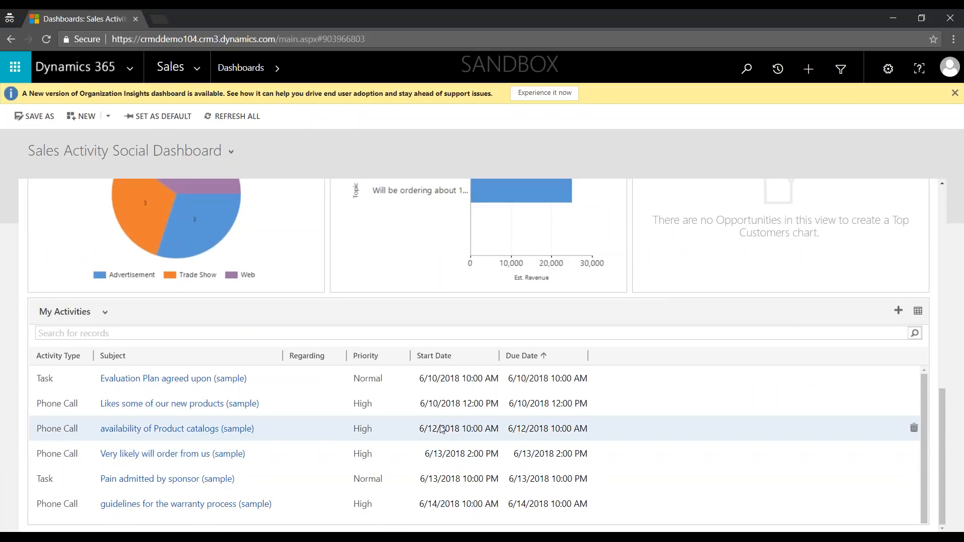
pyautogui.scroll(-1, 442, 429)
pyautogui.scroll(1, 438, 428)
pyautogui.scroll(8, 436, 428)
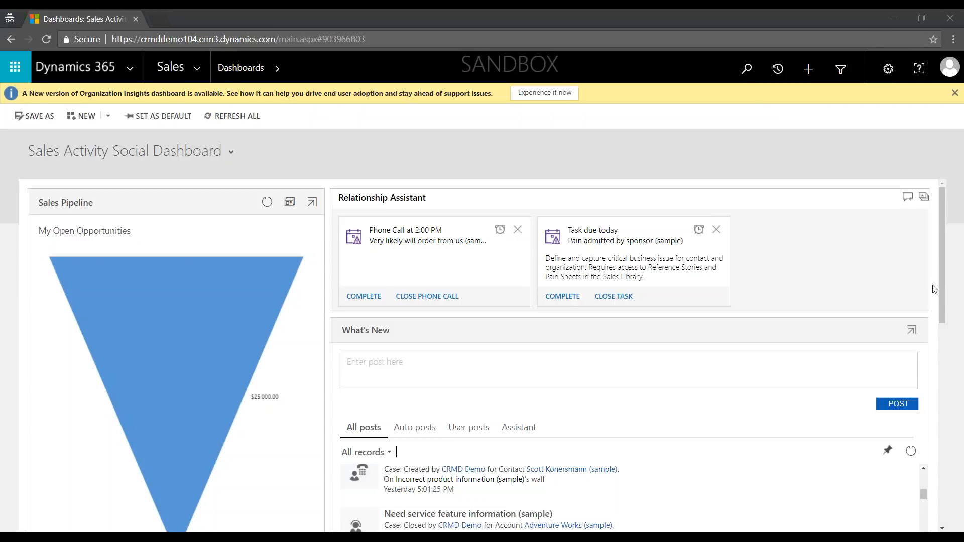
# Step: Open the Accounts list in the Sales area and collapse its chart pane
pyautogui.click(196, 68)
pyautogui.click(176, 187)
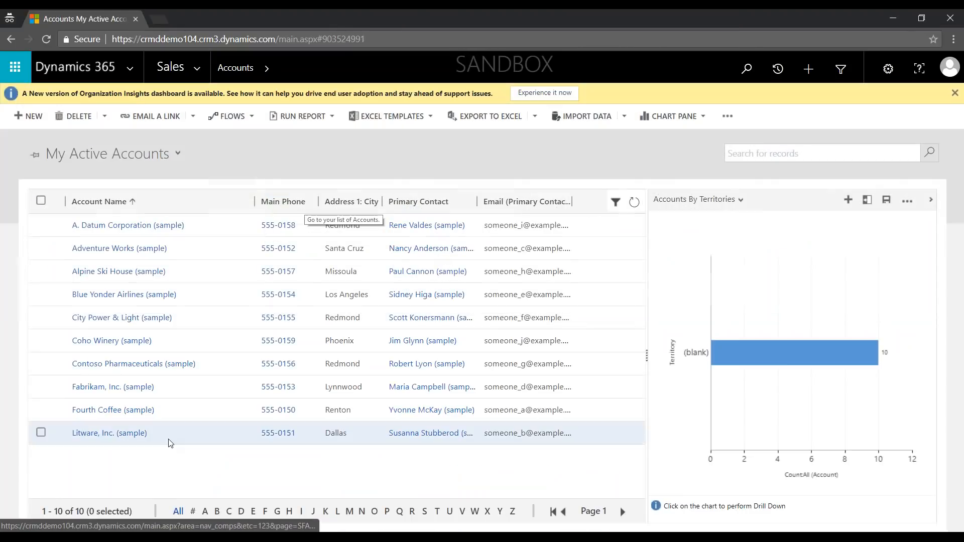
pyautogui.click(931, 201)
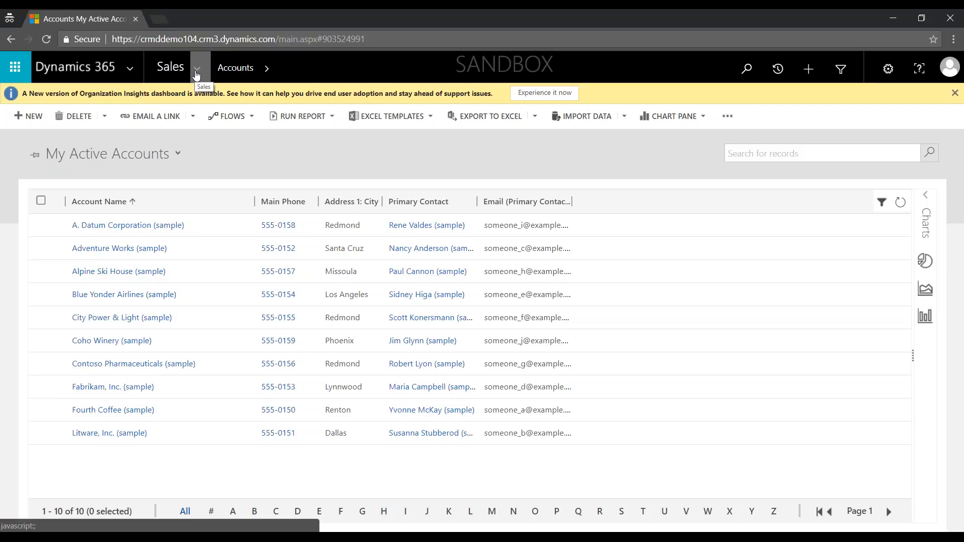
# Step: Browse the Service, Field Service and Resource Scheduling areas, and open the Contacts list from the Sales area
pyautogui.click(196, 75)
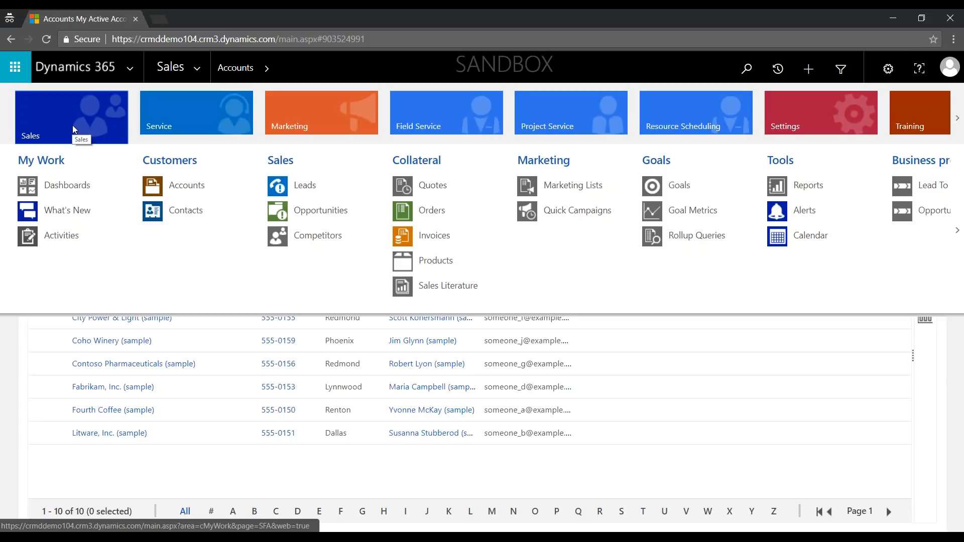
pyautogui.click(186, 115)
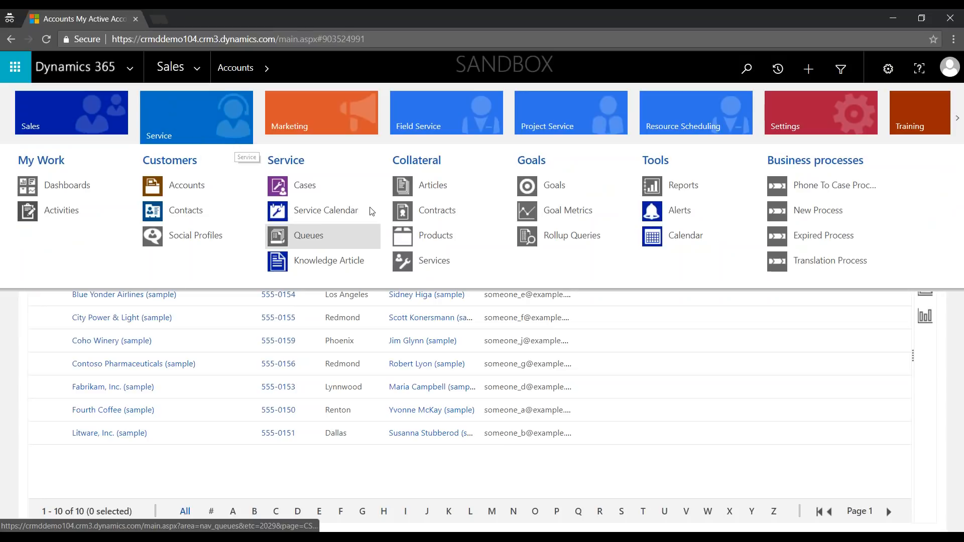
pyautogui.click(432, 128)
pyautogui.click(718, 129)
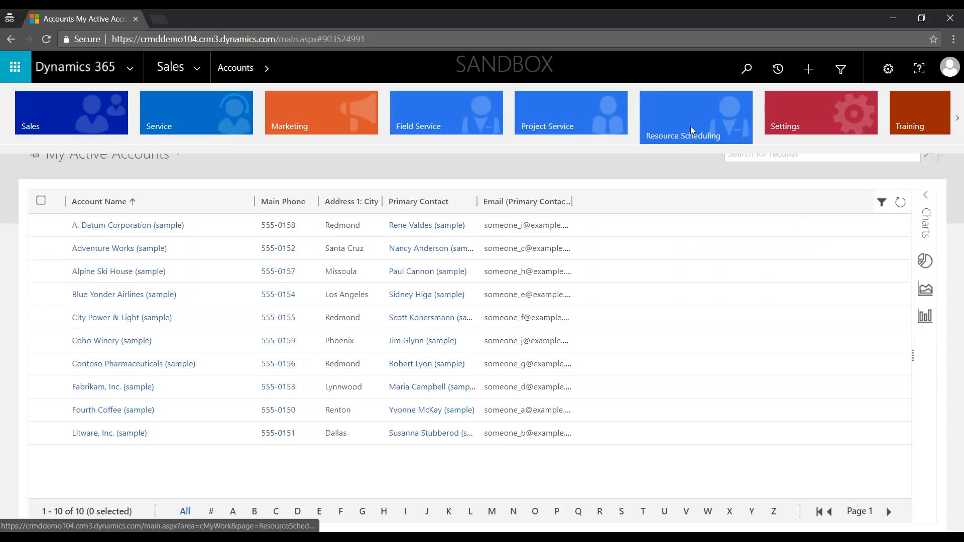
pyautogui.click(92, 122)
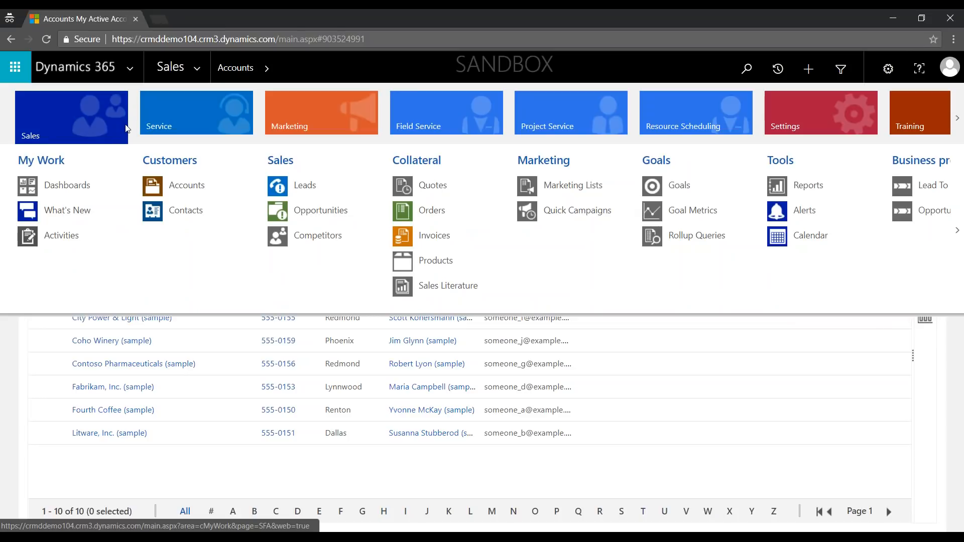
pyautogui.click(200, 206)
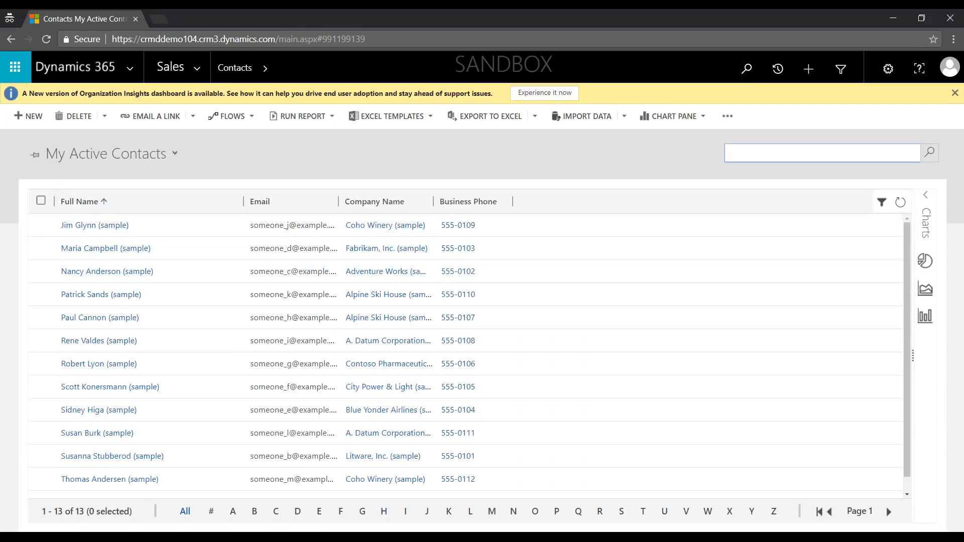
# Step: Switch to the Service area and open its Accounts list
pyautogui.click(196, 68)
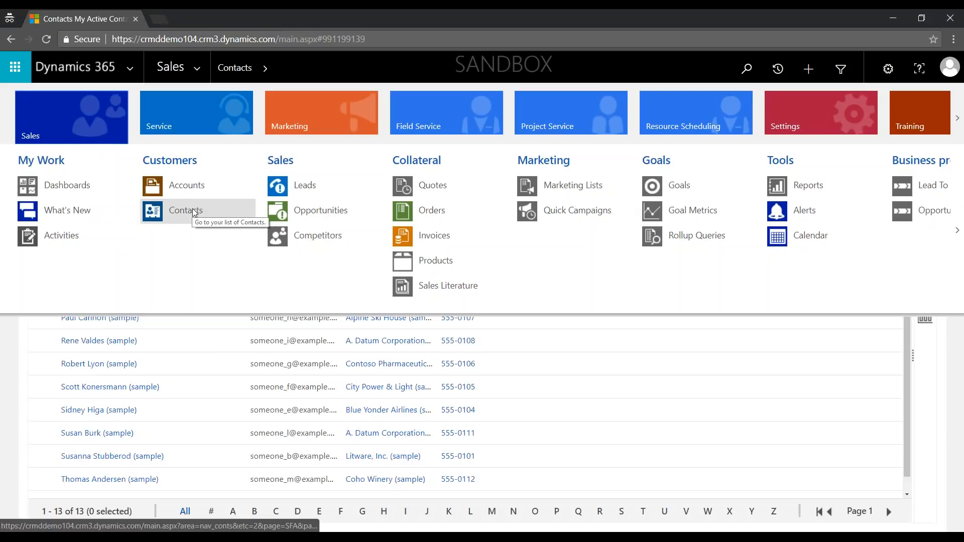
pyautogui.click(221, 126)
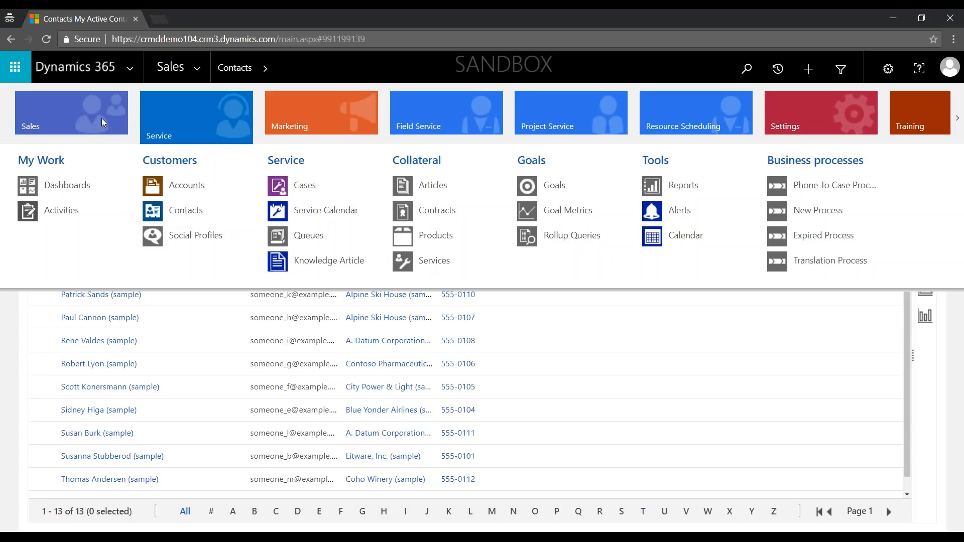
pyautogui.click(188, 195)
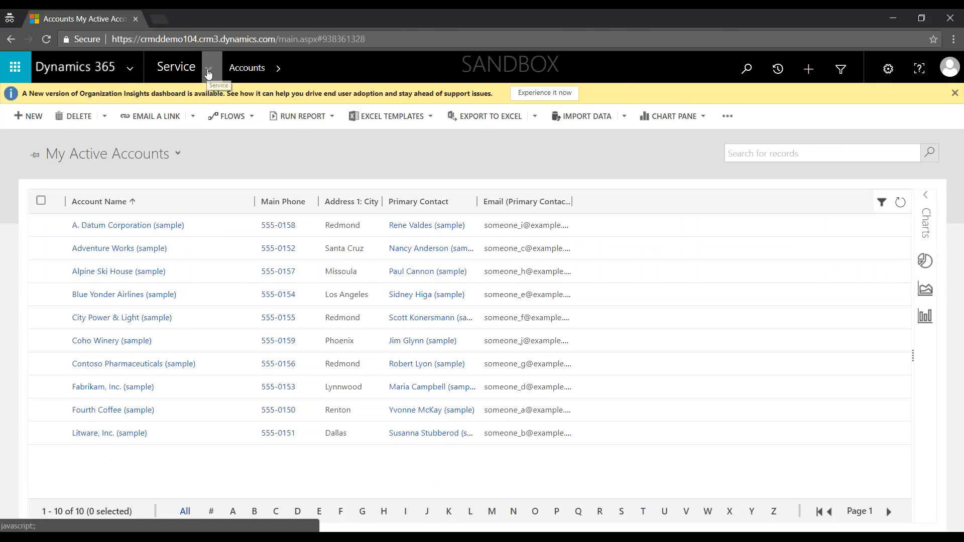
# Step: Check the Service area's entries and the recently viewed accounts
pyautogui.click(208, 74)
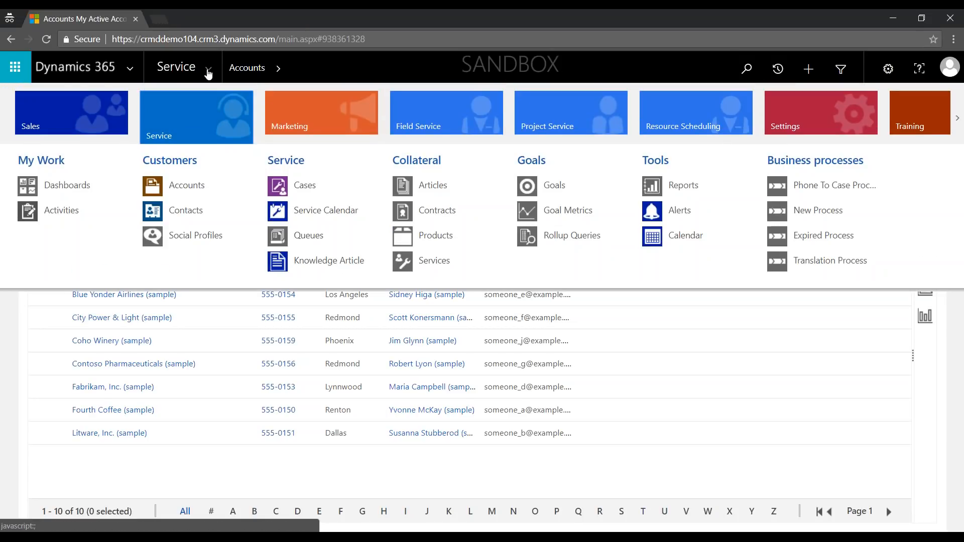
pyautogui.click(208, 73)
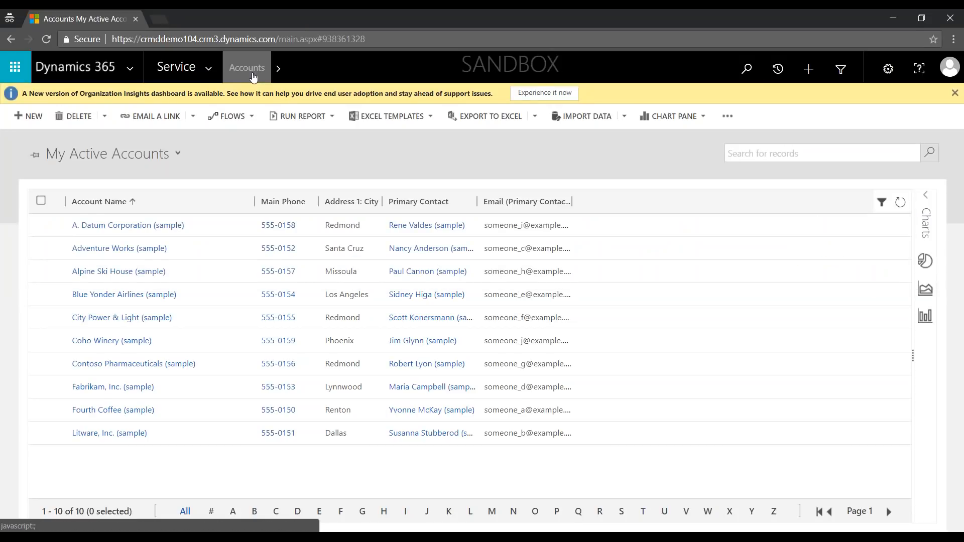
pyautogui.click(283, 73)
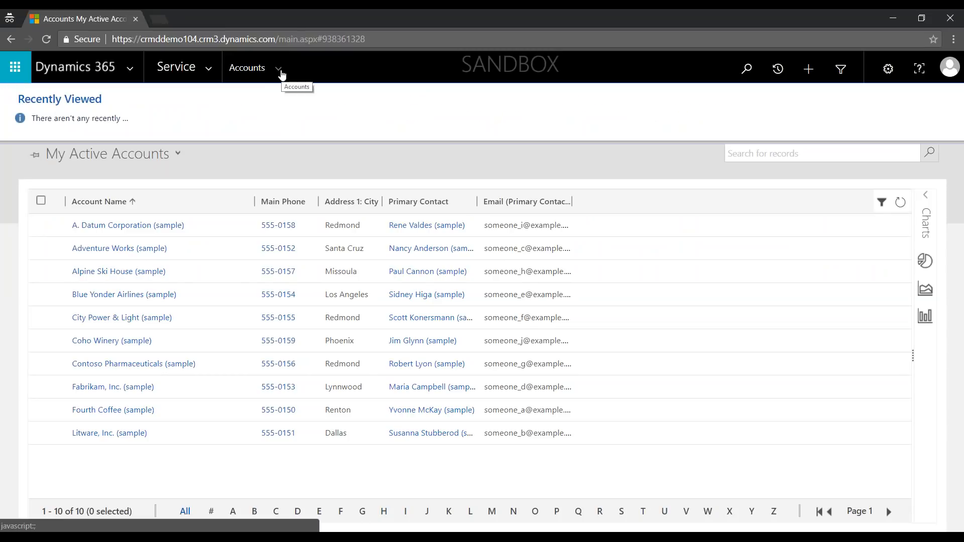
pyautogui.click(282, 74)
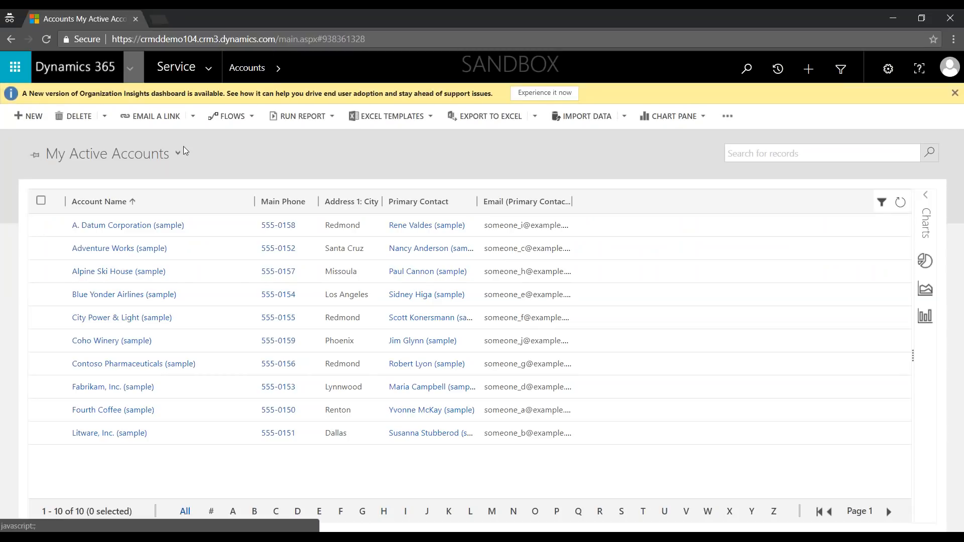
# Step: View the City Power & Light (sample) account, return to the Accounts list and clear its row selection
pyautogui.click(196, 323)
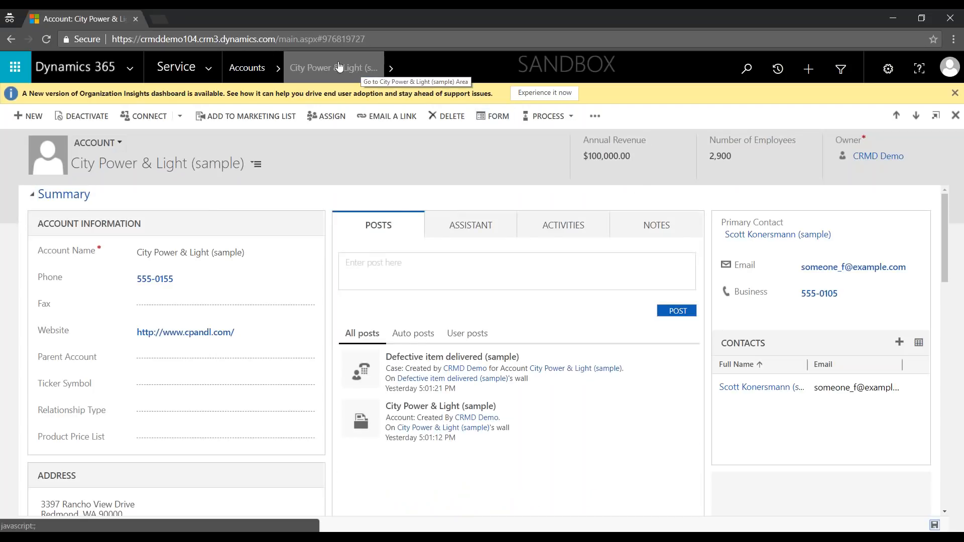
pyautogui.click(246, 68)
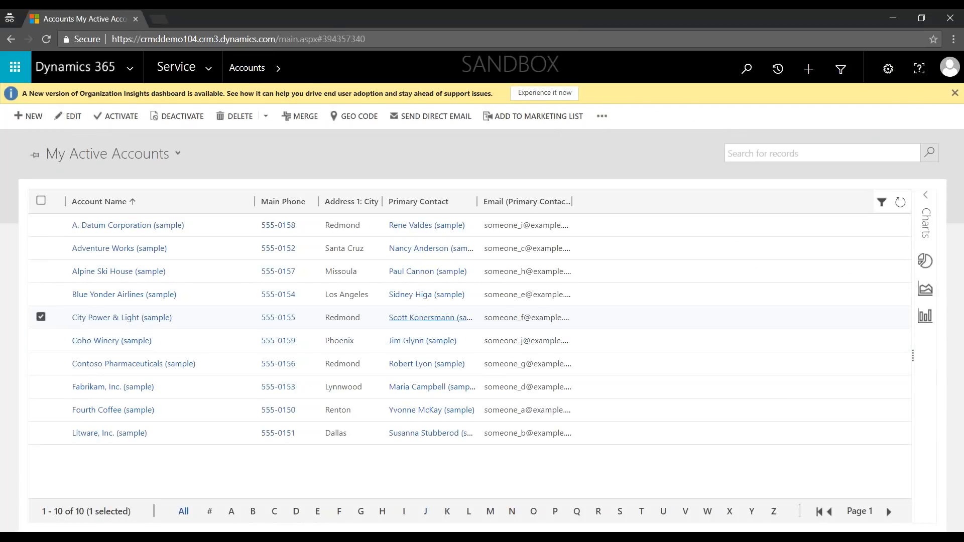
pyautogui.click(41, 317)
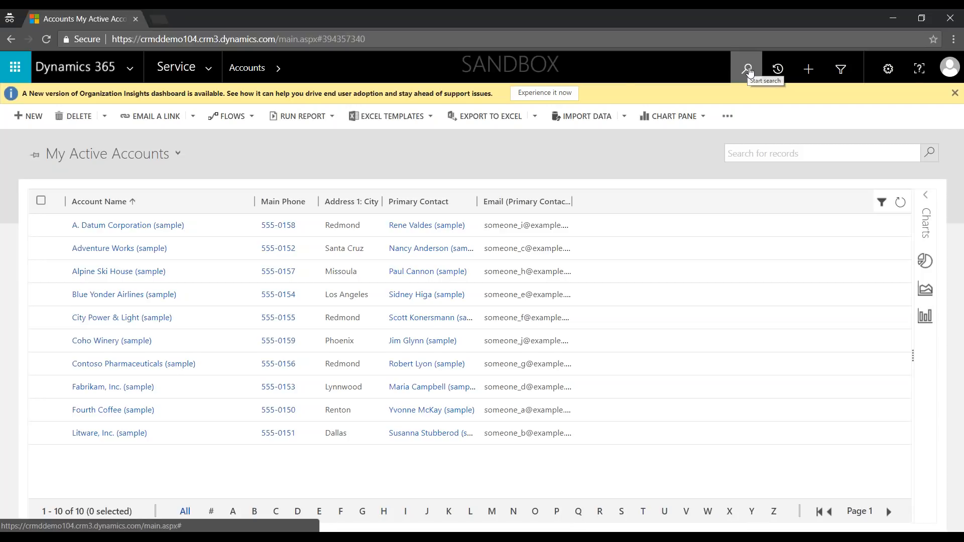
# Step: Run a search across all record types for "coffee"
pyautogui.click(748, 70)
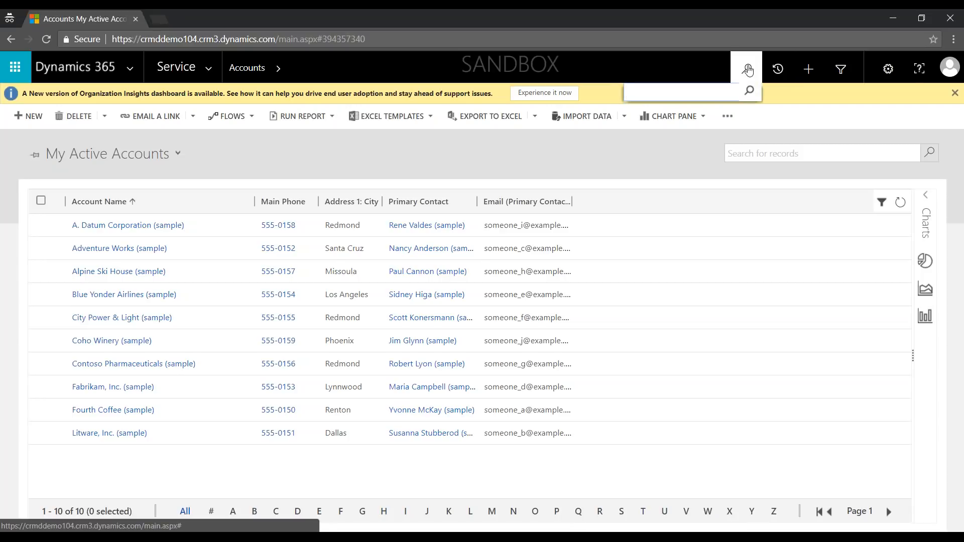
pyautogui.click(747, 70)
pyautogui.click(803, 153)
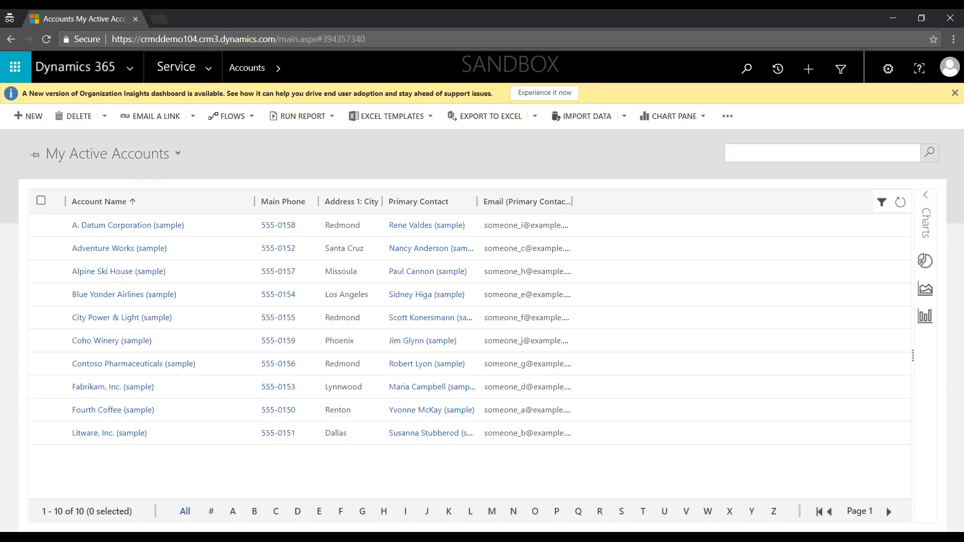
pyautogui.click(748, 74)
pyautogui.write('coffee')
pyautogui.press('Return')
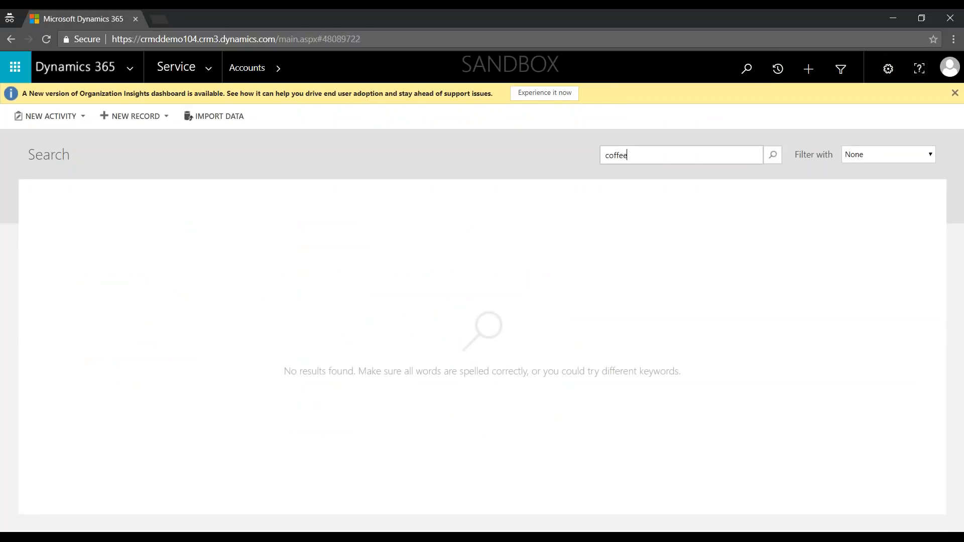
# Step: Add a leading wildcard to the search term and search again for "*coffee"
pyautogui.click(607, 161)
pyautogui.write('*')
pyautogui.click(773, 155)
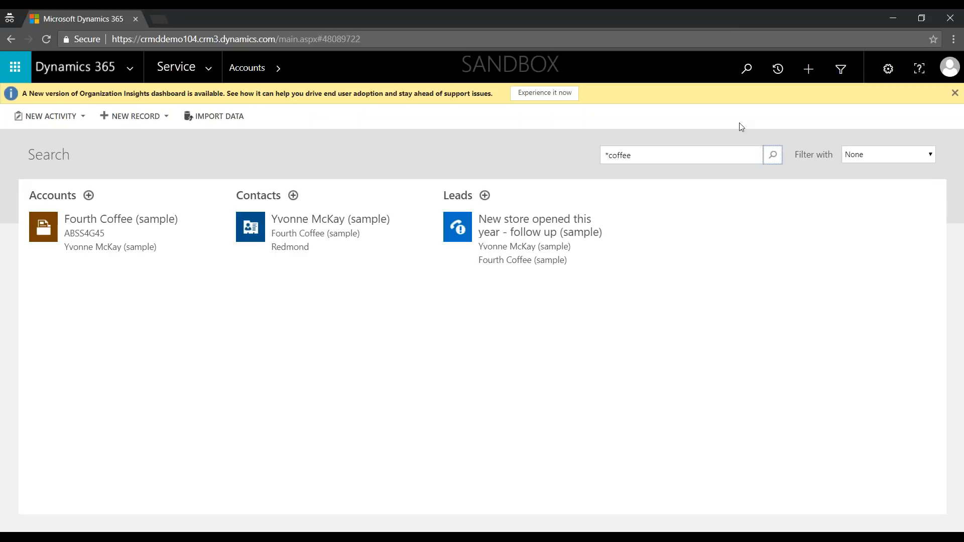
# Step: Review the recently used views and records
pyautogui.click(776, 74)
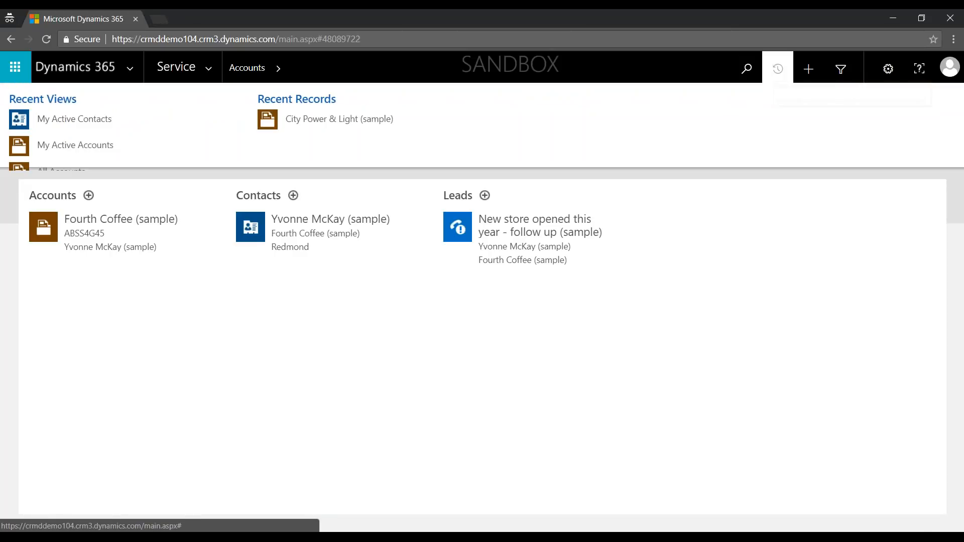
pyautogui.click(483, 264)
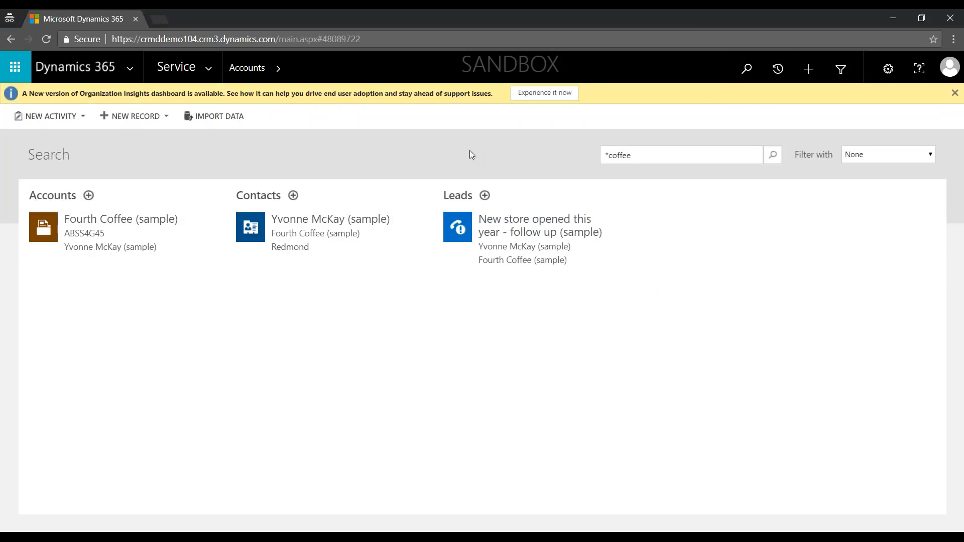
pyautogui.click(778, 71)
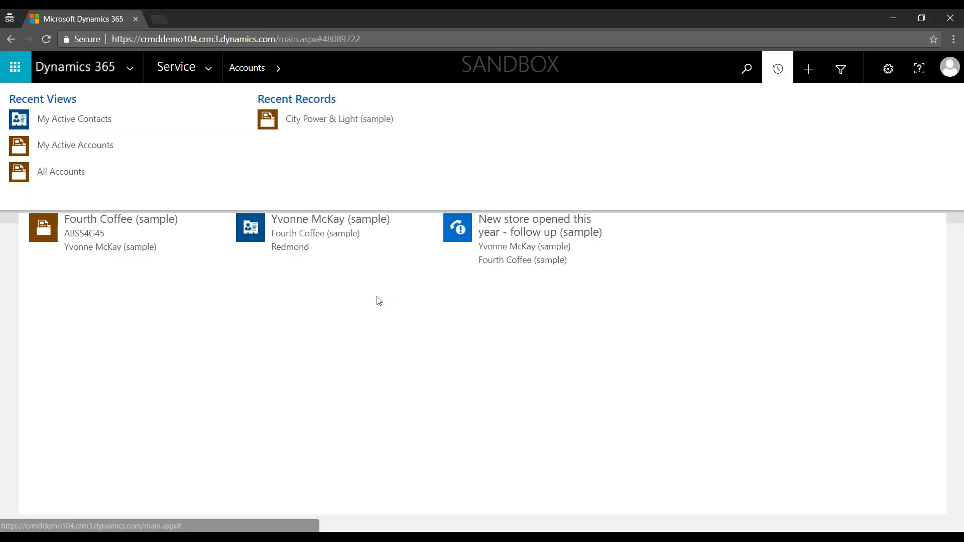
pyautogui.click(282, 69)
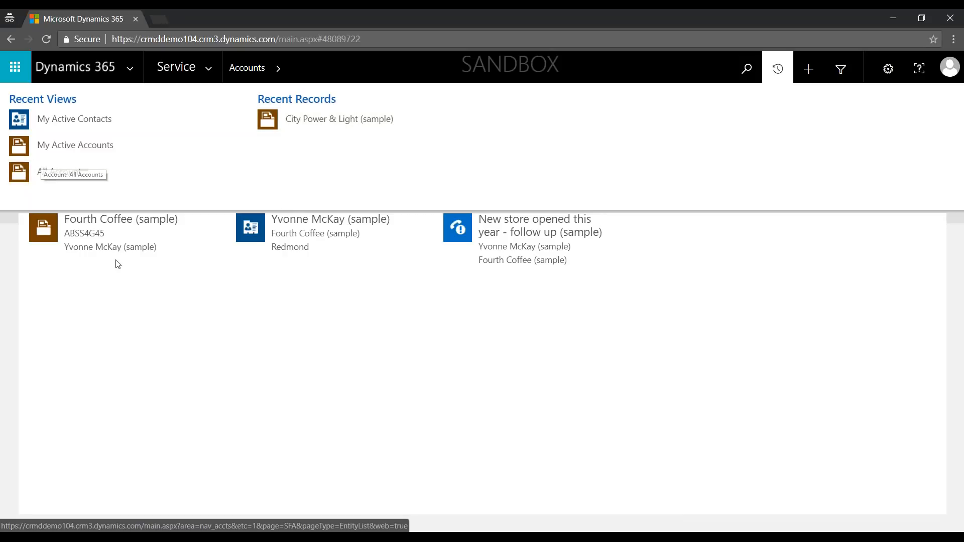
# Step: View the Fourth Coffee contact from the search results, close it and check the recent items again
pyautogui.click(326, 243)
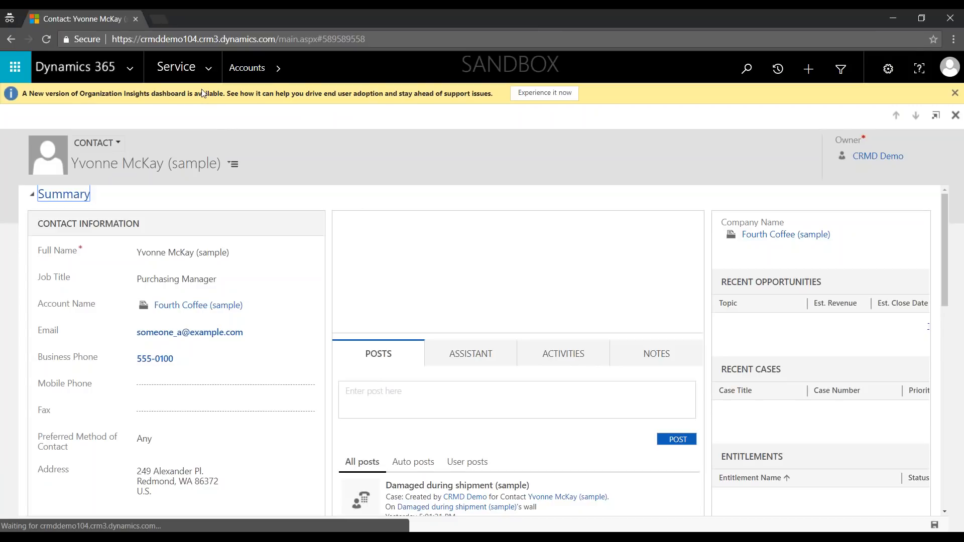
pyautogui.click(955, 116)
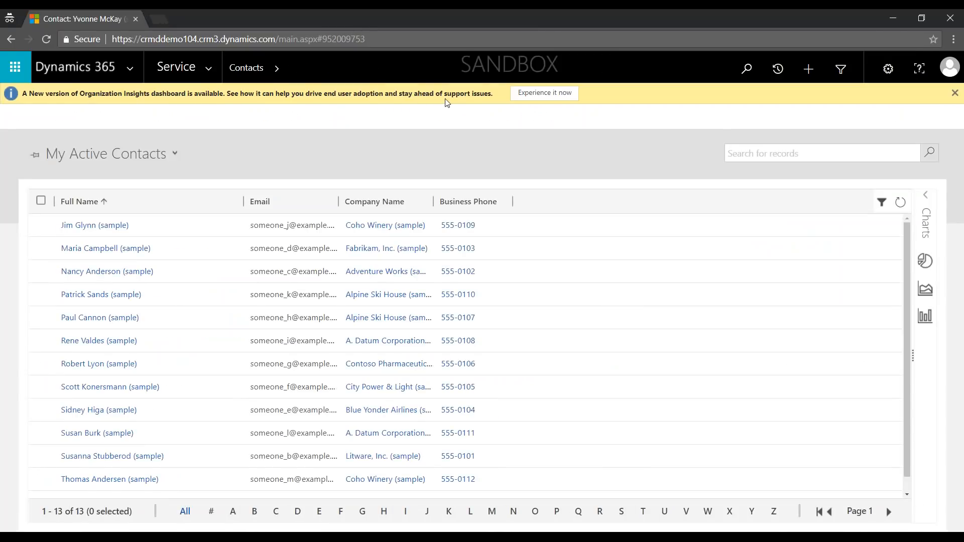
pyautogui.click(778, 69)
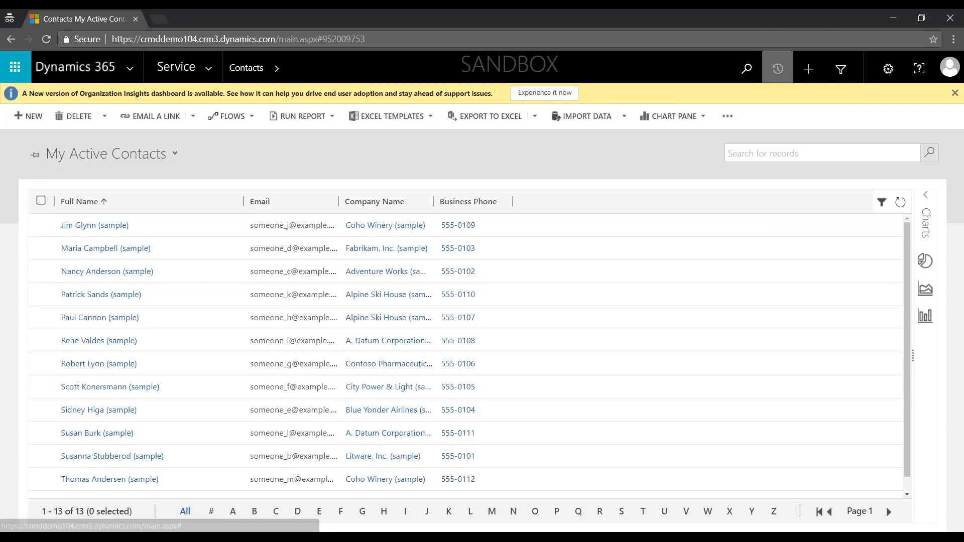
# Step: Try to save a blank quick-create Account and cancel the form
pyautogui.click(807, 73)
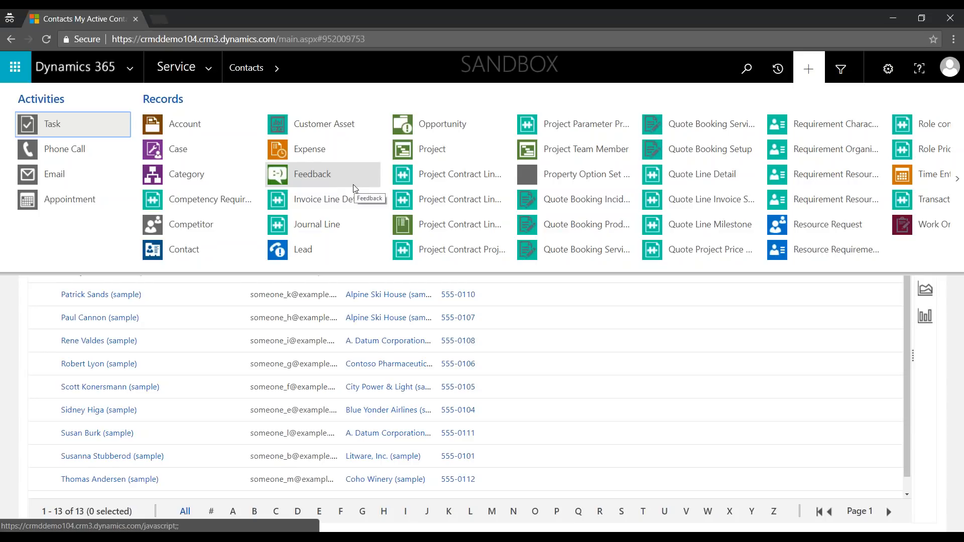
pyautogui.click(164, 128)
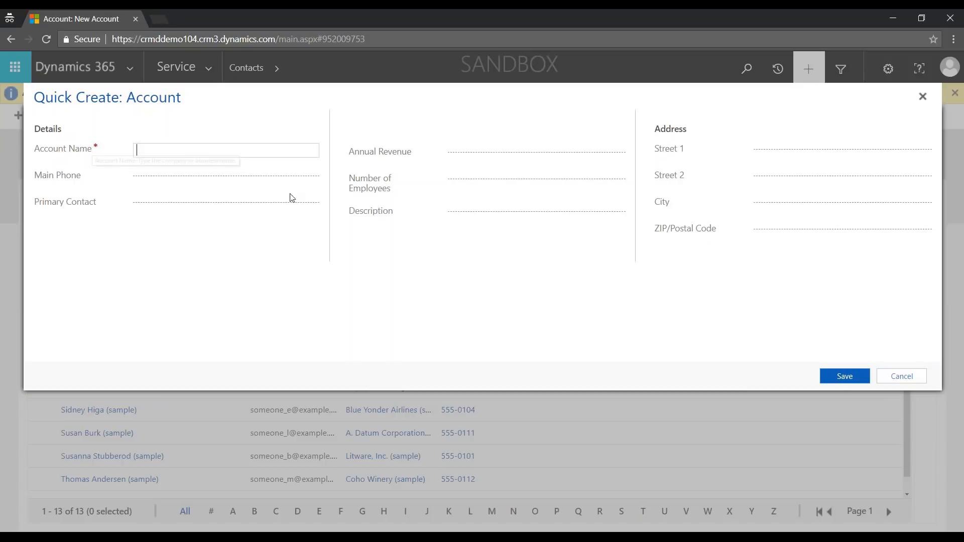
pyautogui.click(836, 378)
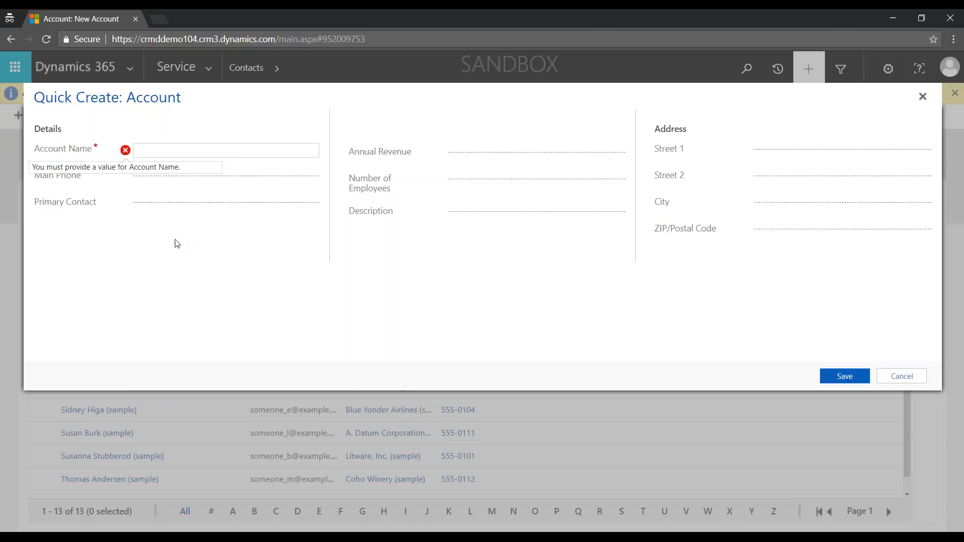
pyautogui.click(879, 377)
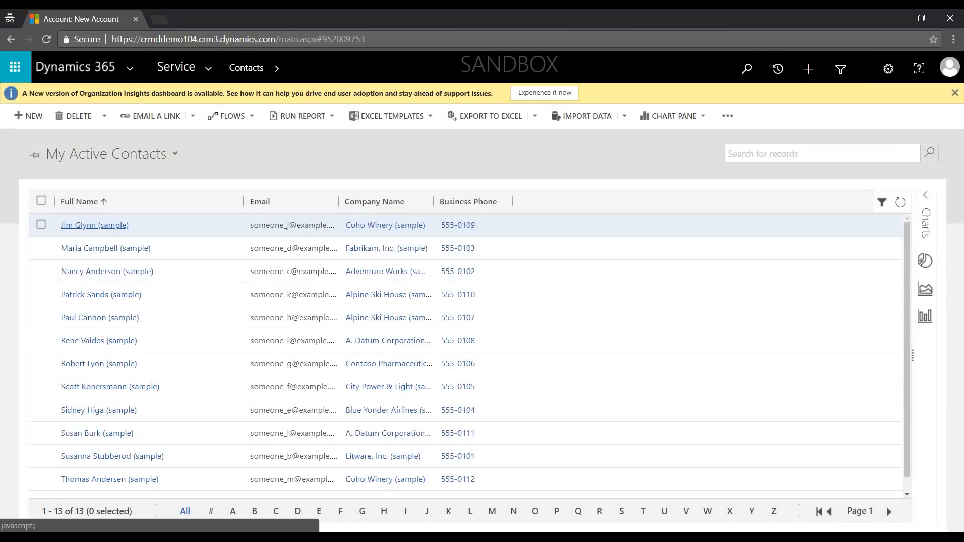
# Step: Open the first contact in My Active Contacts and examine its Summary and Details sections
pyautogui.click(121, 226)
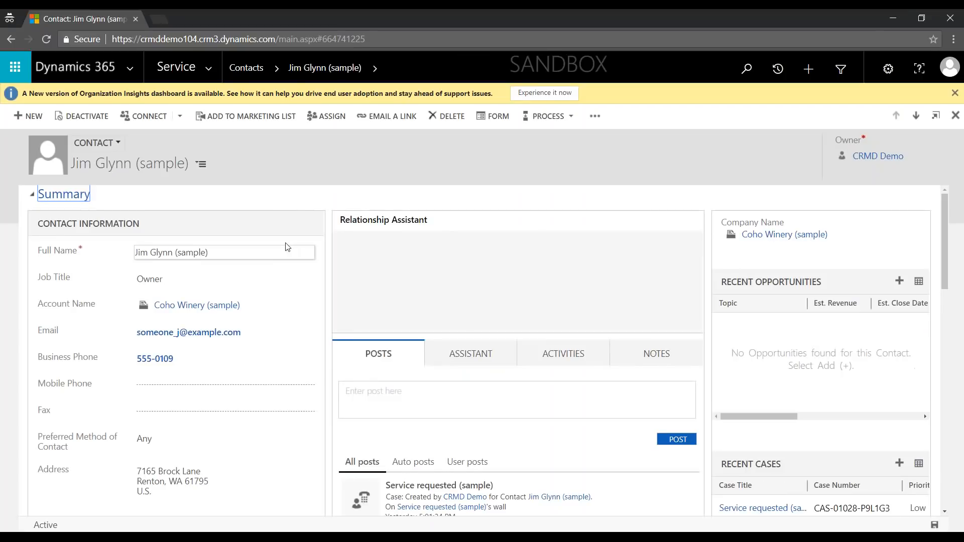
pyautogui.scroll(-10, 255, 305)
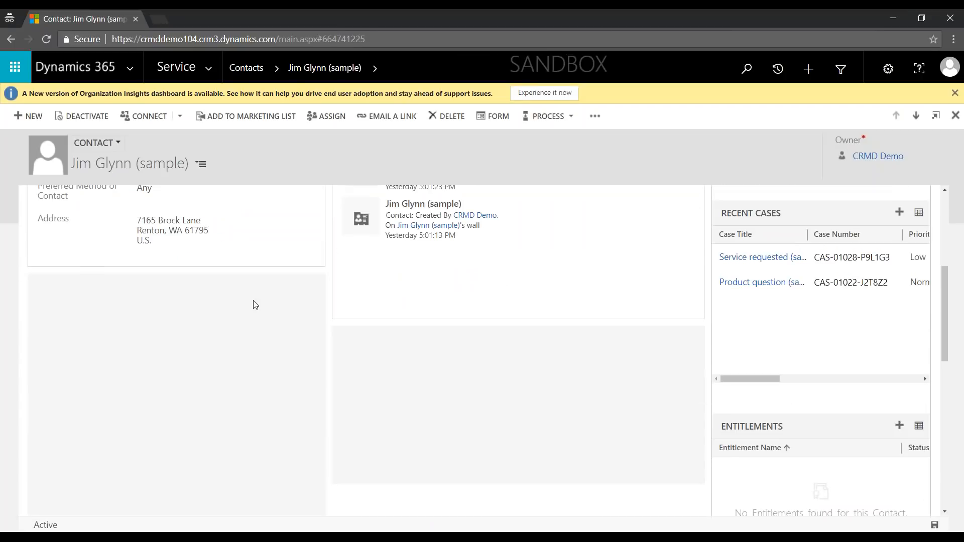
pyautogui.scroll(-5, 256, 305)
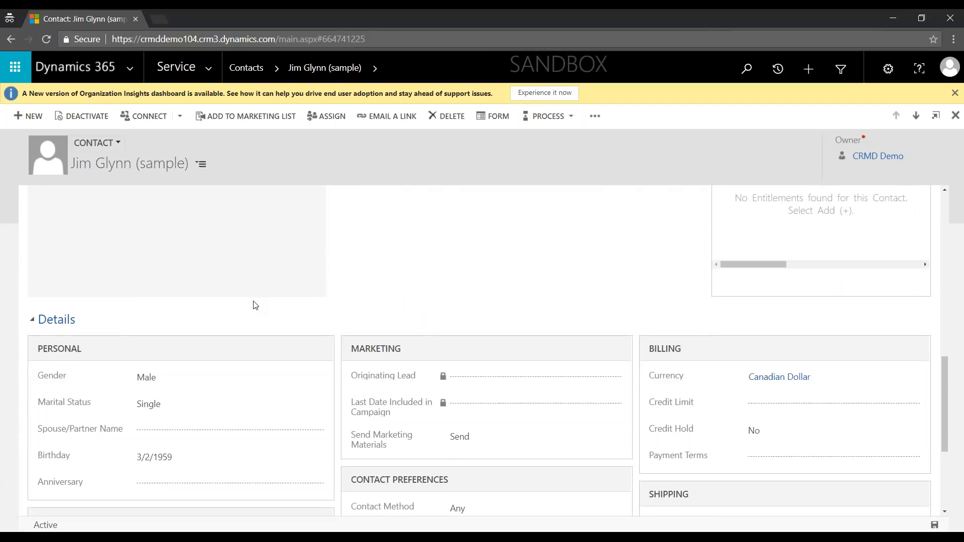
# Step: Return to the My Active Contacts list and open Advanced Find in an enlarged, repositioned window
pyautogui.scroll(15, 256, 305)
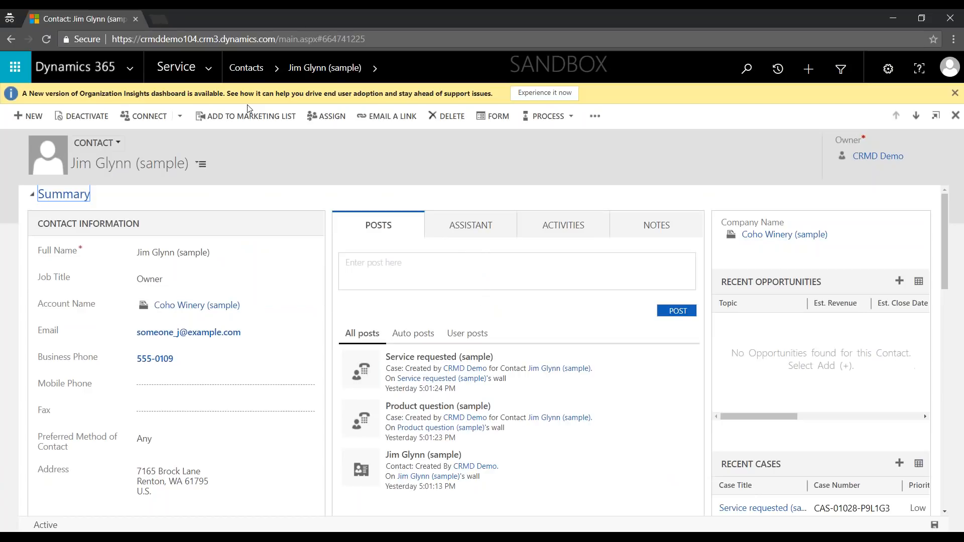
pyautogui.click(241, 74)
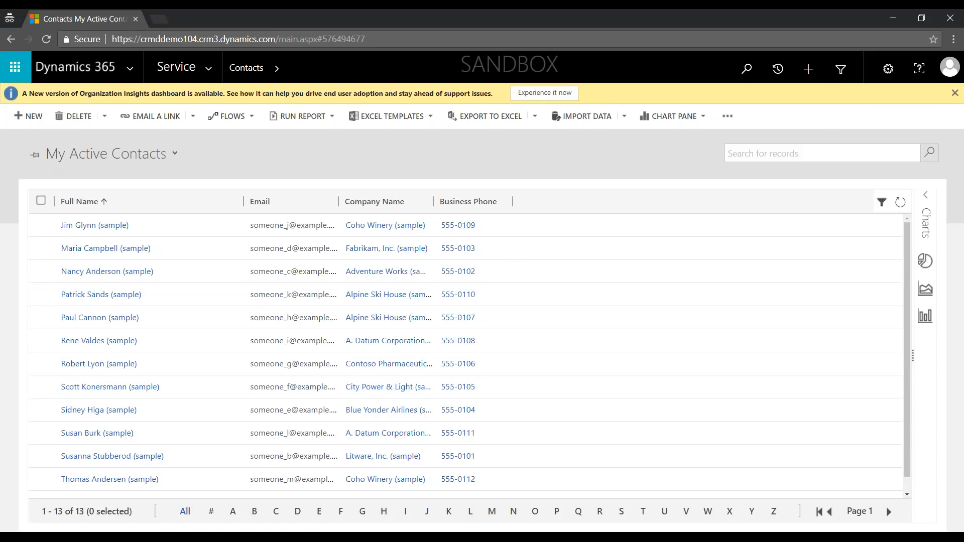
pyautogui.click(842, 74)
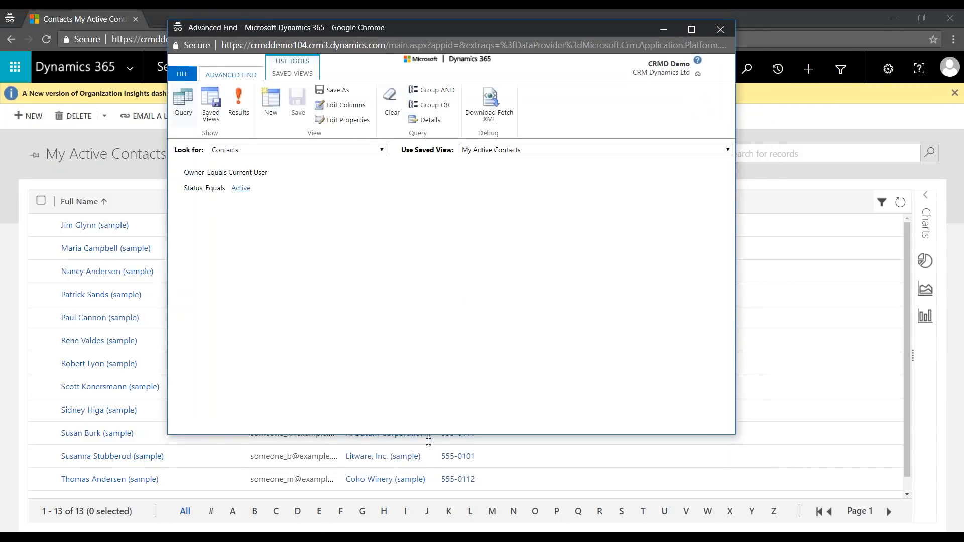
pyautogui.moveTo(427, 434); pyautogui.dragTo(424, 509)
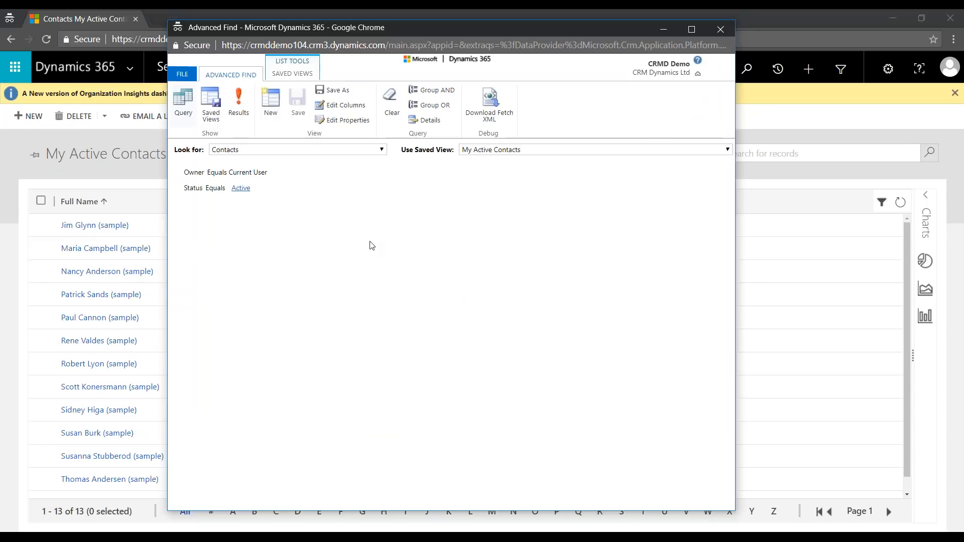
pyautogui.moveTo(735, 270); pyautogui.dragTo(898, 270)
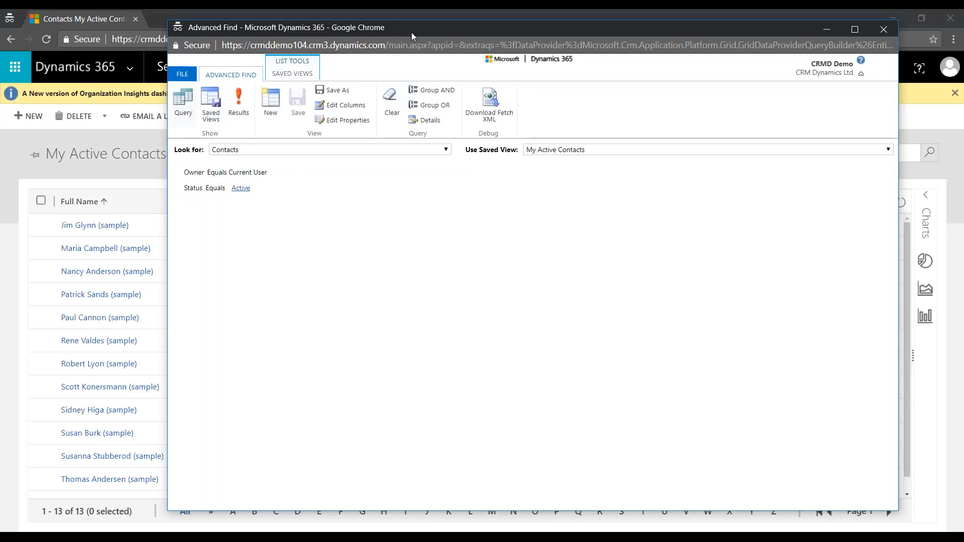
pyautogui.moveTo(411, 32); pyautogui.dragTo(332, 282)
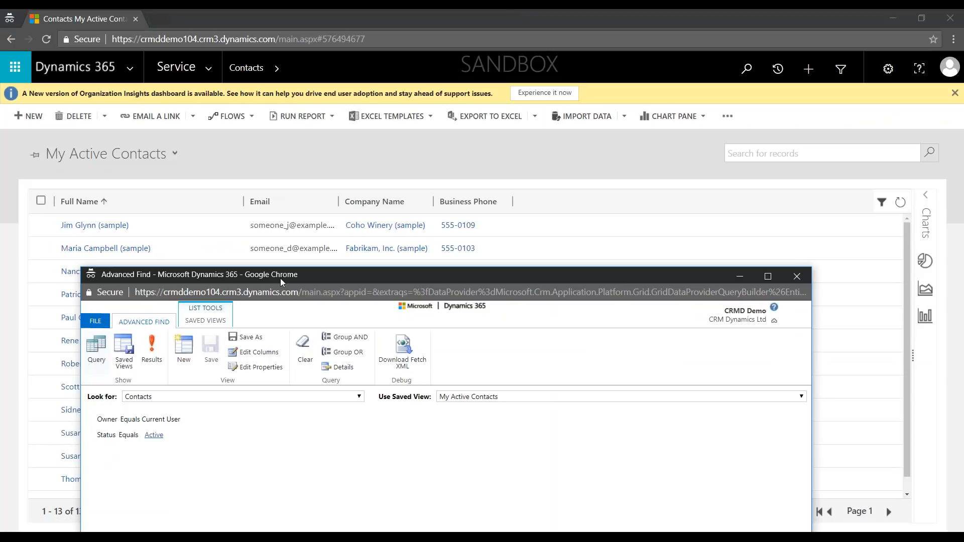
pyautogui.moveTo(309, 278); pyautogui.dragTo(330, 52)
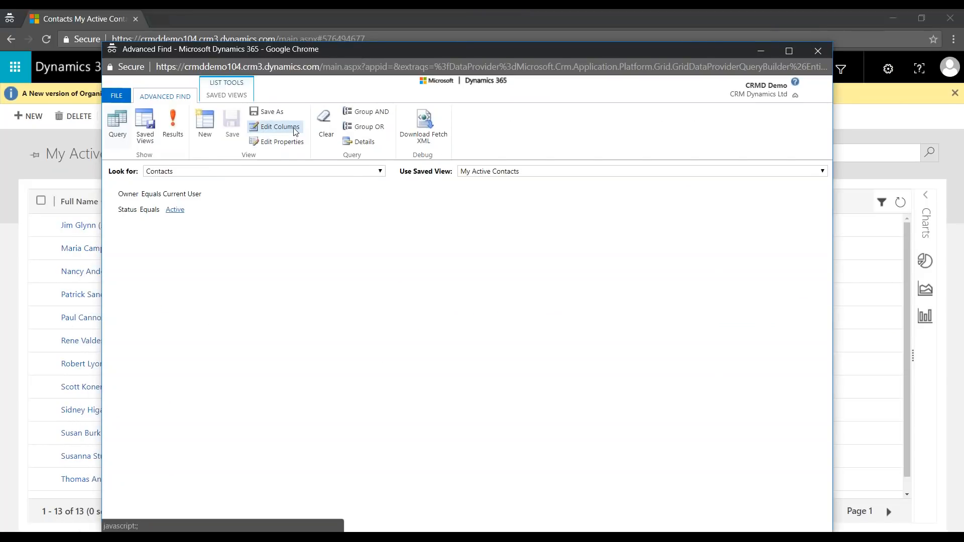
# Step: Check the Edit Columns settings and the saved contact views in Advanced Find, keeping My Active Contacts
pyautogui.click(279, 126)
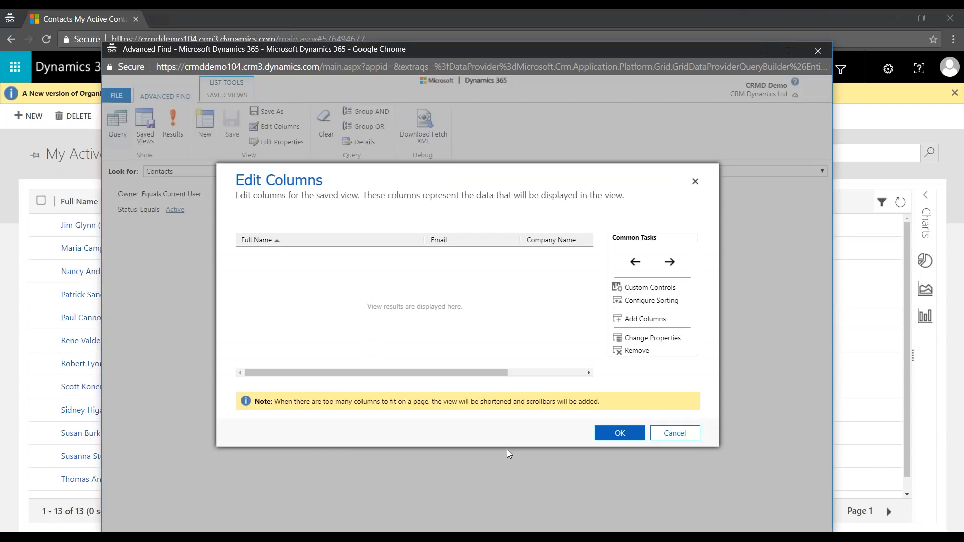
pyautogui.click(687, 434)
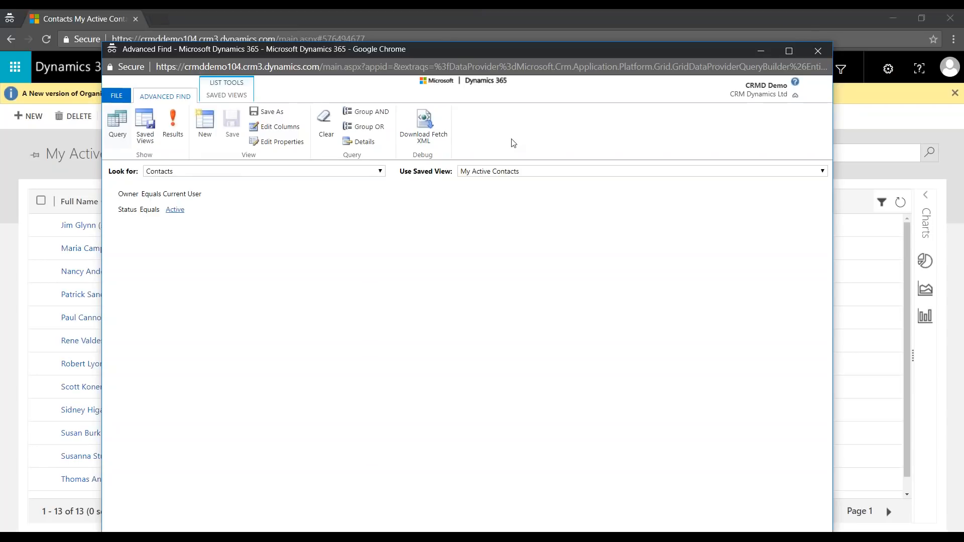
pyautogui.click(467, 176)
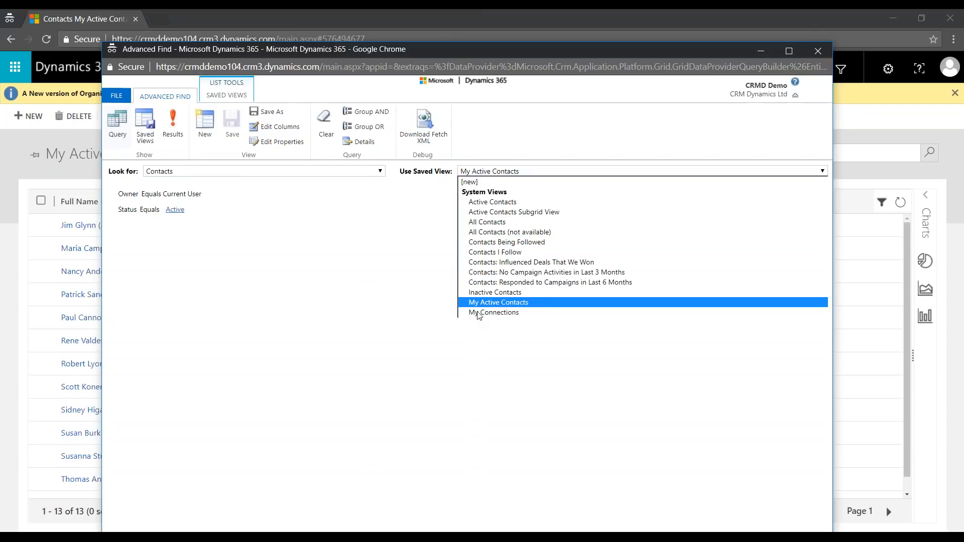
pyautogui.click(477, 303)
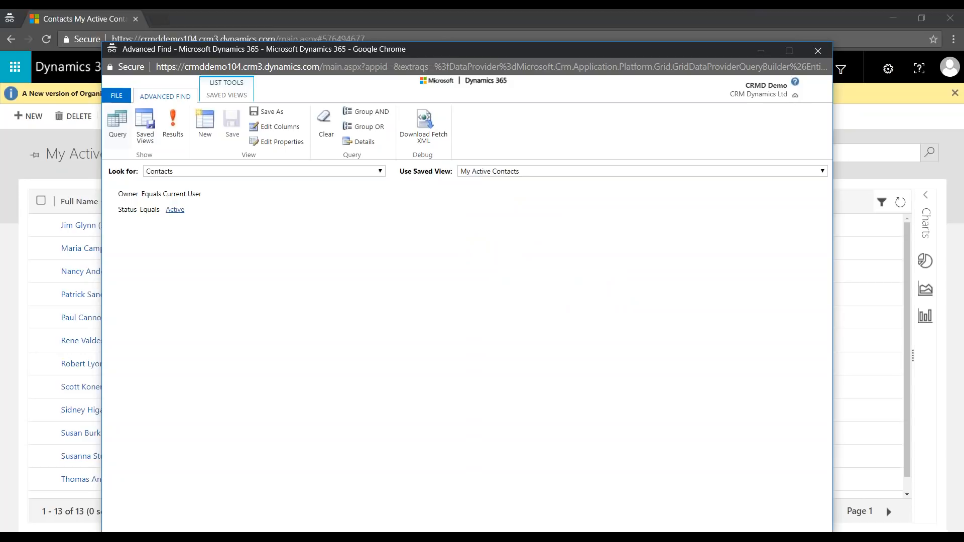
# Step: Close Advanced Find and review the views available for the contacts list
pyautogui.click(818, 50)
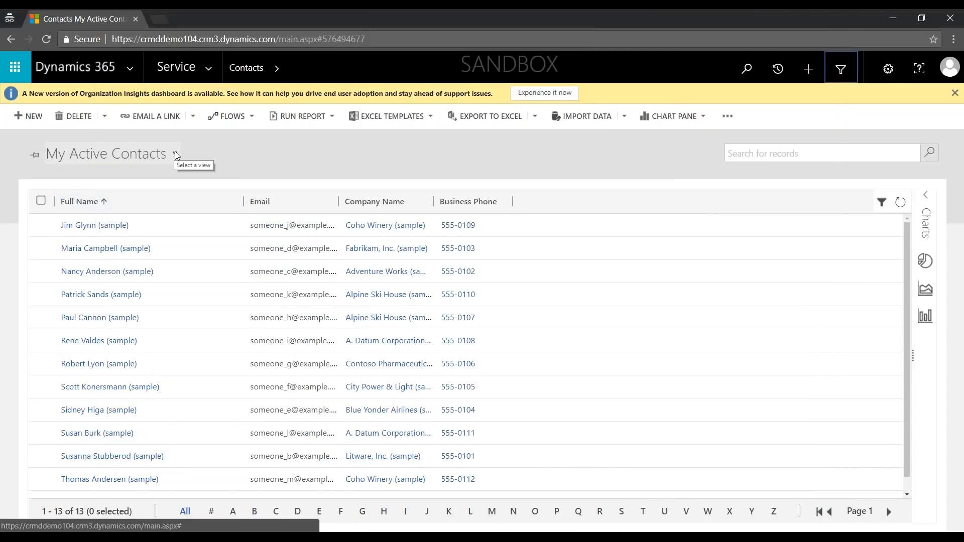
pyautogui.click(176, 156)
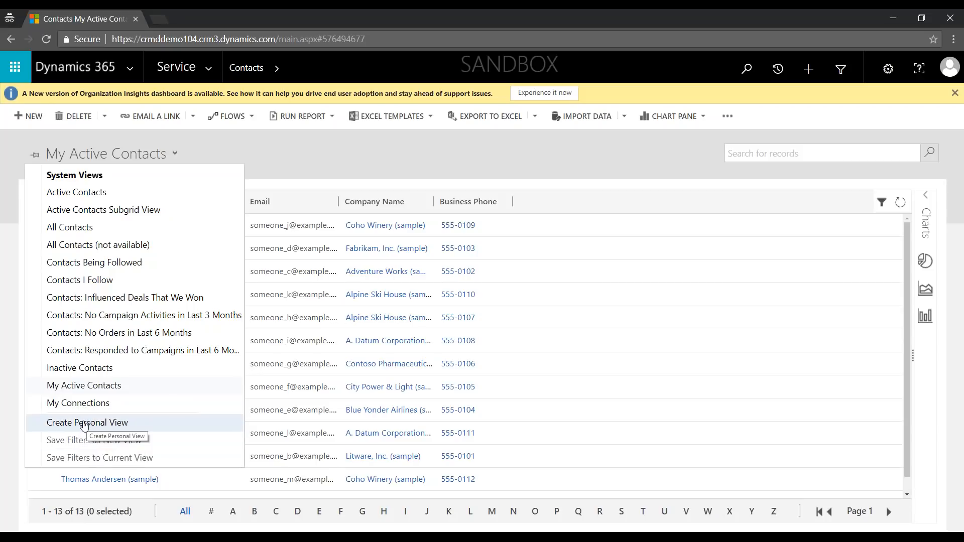
pyautogui.press('Escape')
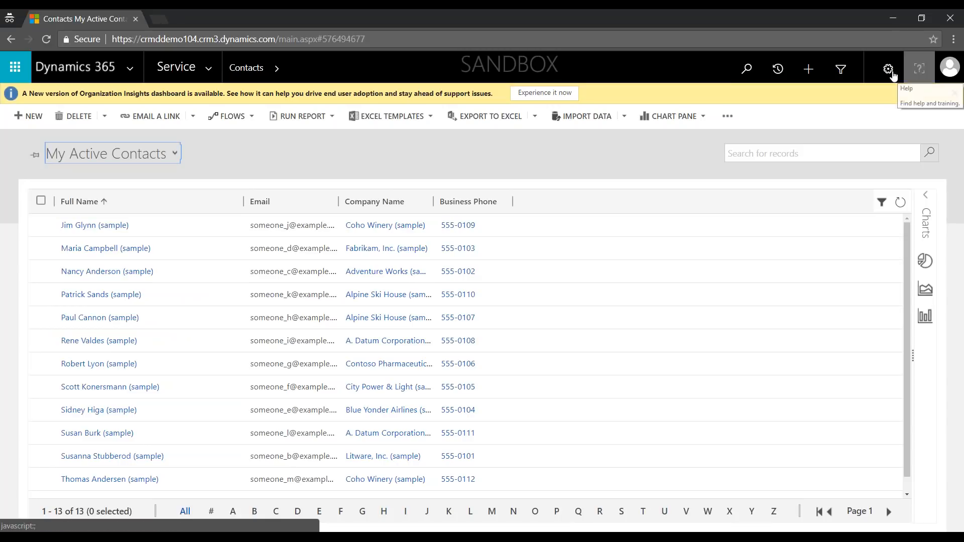
# Step: View the Help Hub and the signed-in user's account options, closing each again
pyautogui.click(920, 73)
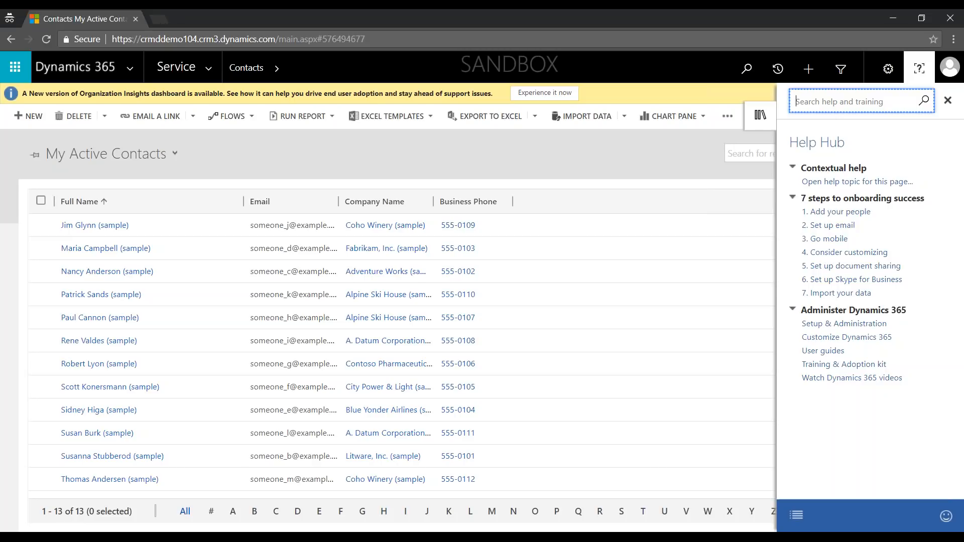
pyautogui.click(658, 219)
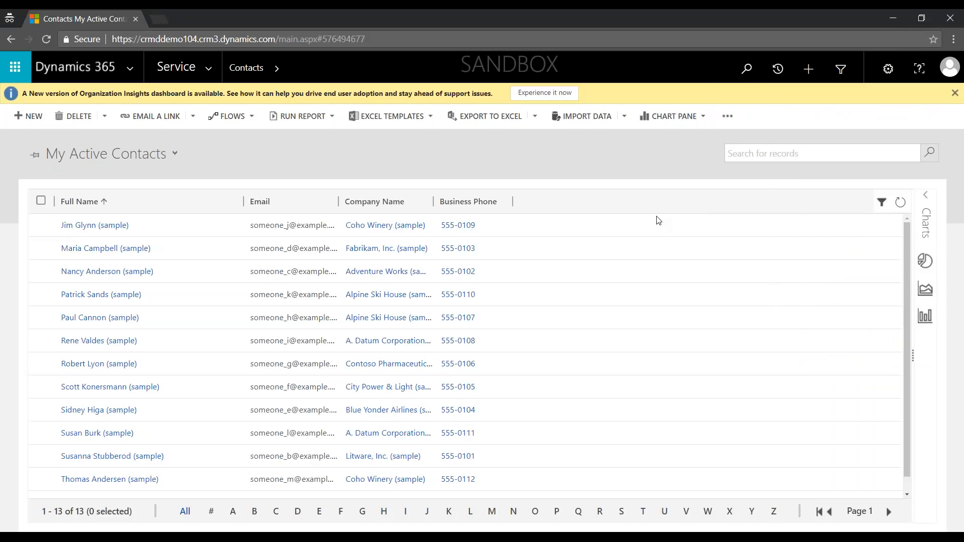
pyautogui.click(948, 74)
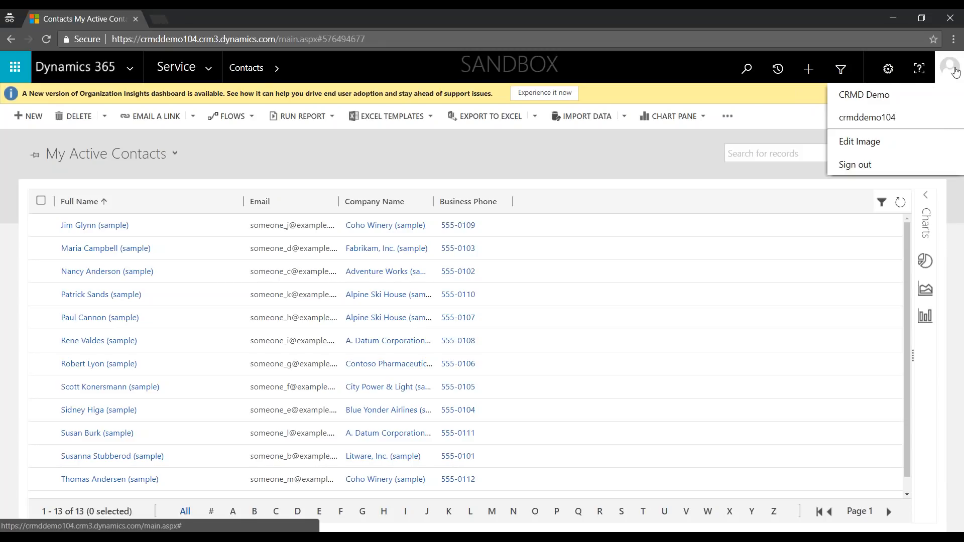
pyautogui.click(625, 179)
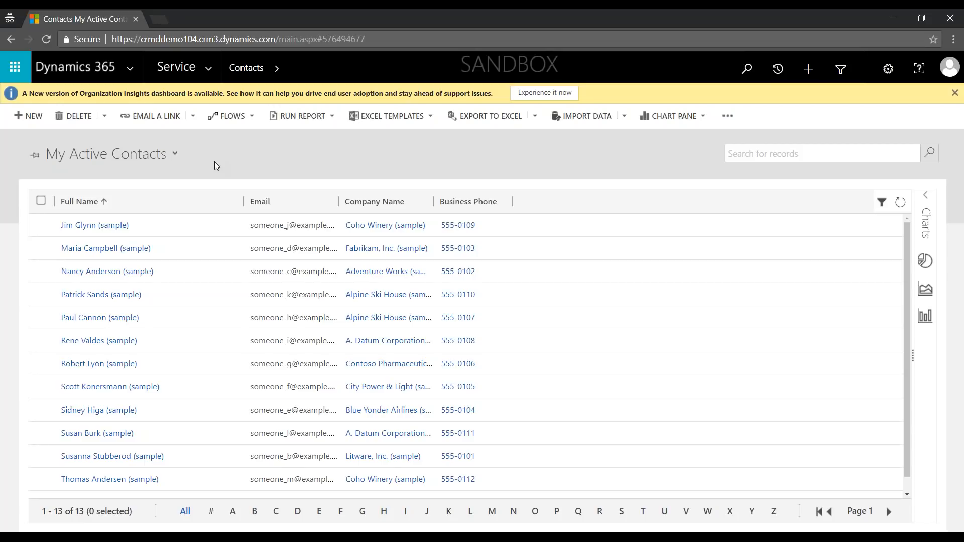
# Step: Open the first contact in My Active Contacts and look through the sections of its form
pyautogui.doubleClick(202, 228)
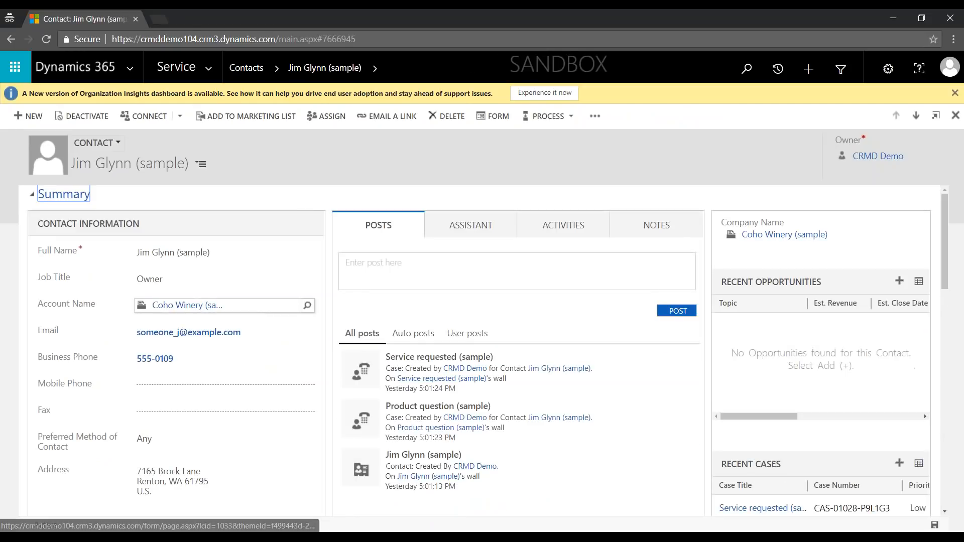
pyautogui.scroll(-10, 327, 370)
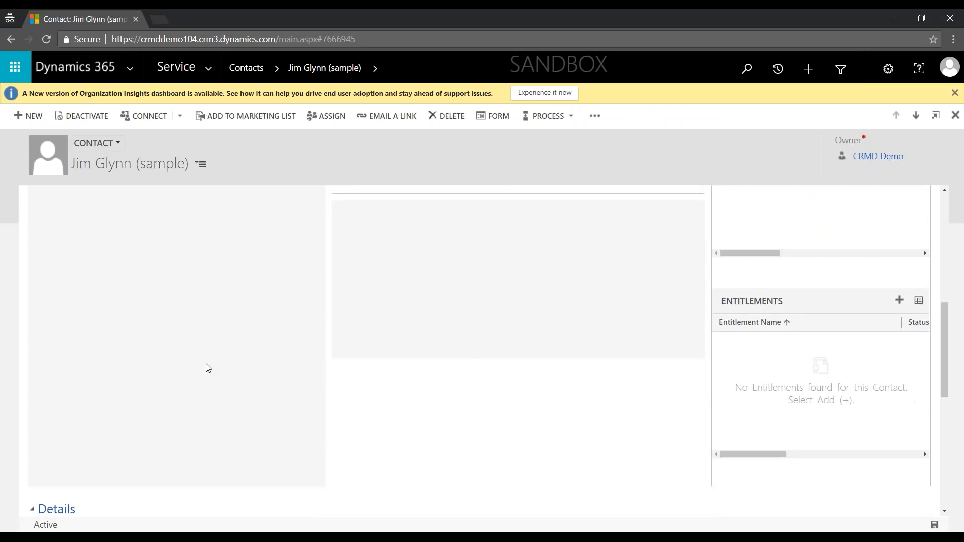
pyautogui.scroll(4, 703, 396)
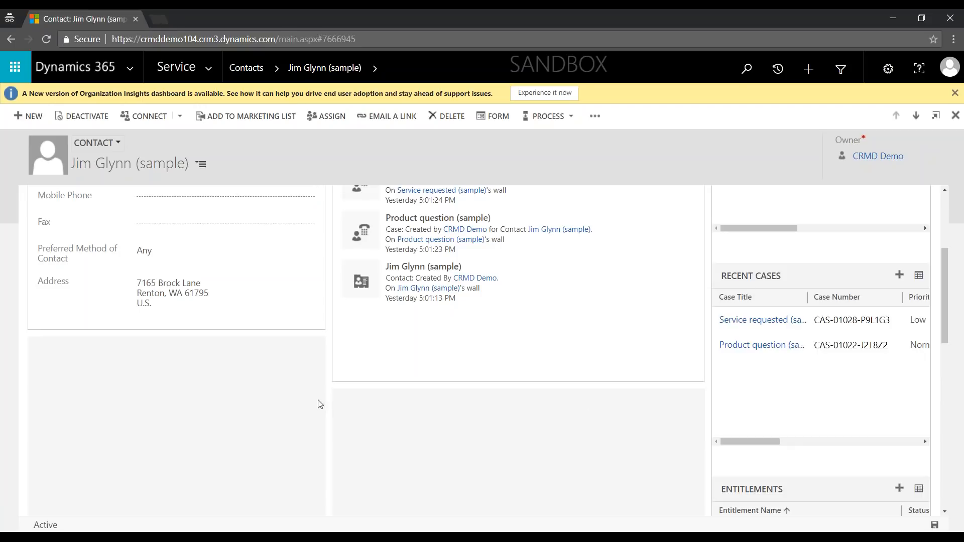
pyautogui.scroll(4, 316, 405)
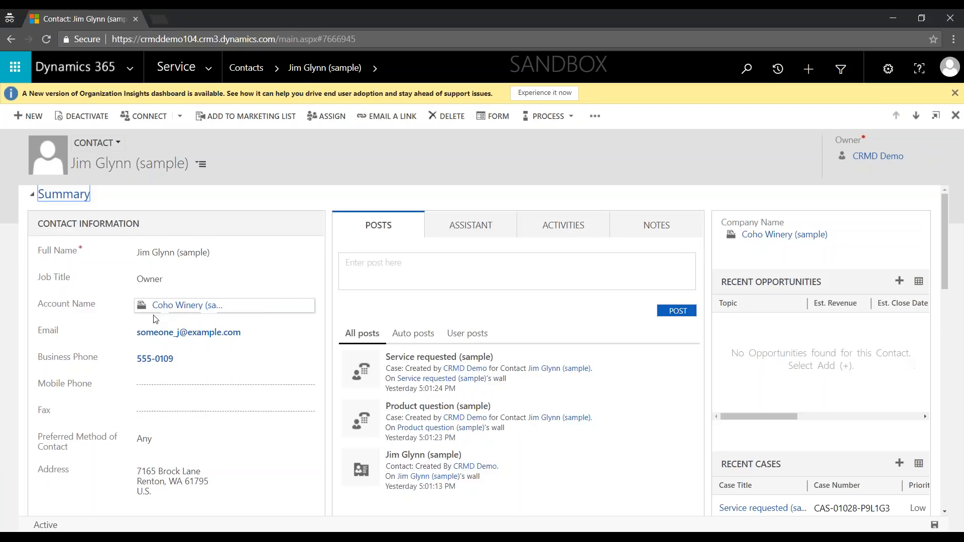
# Step: View the contact's Preferred Method of Contact choices and return to the contacts list without changing anything
pyautogui.click(213, 441)
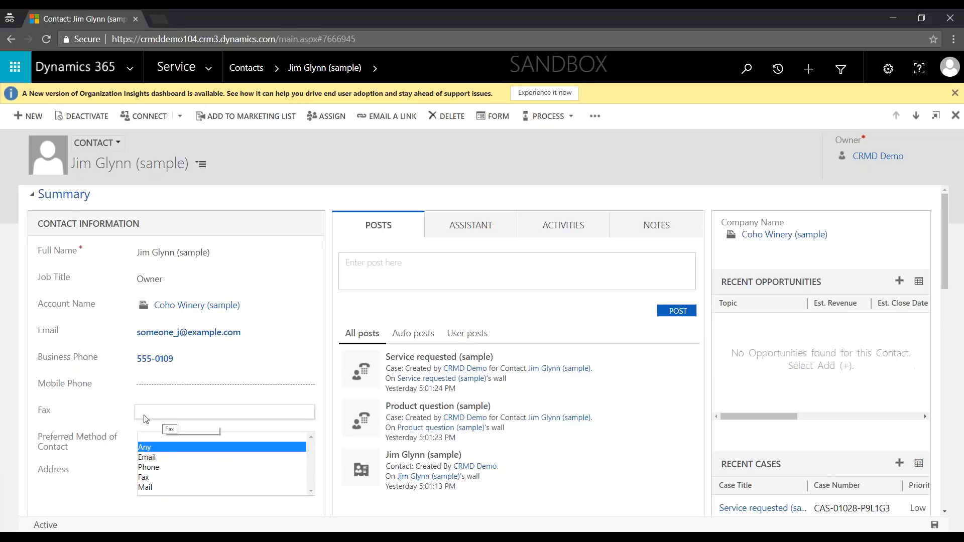
pyautogui.click(115, 417)
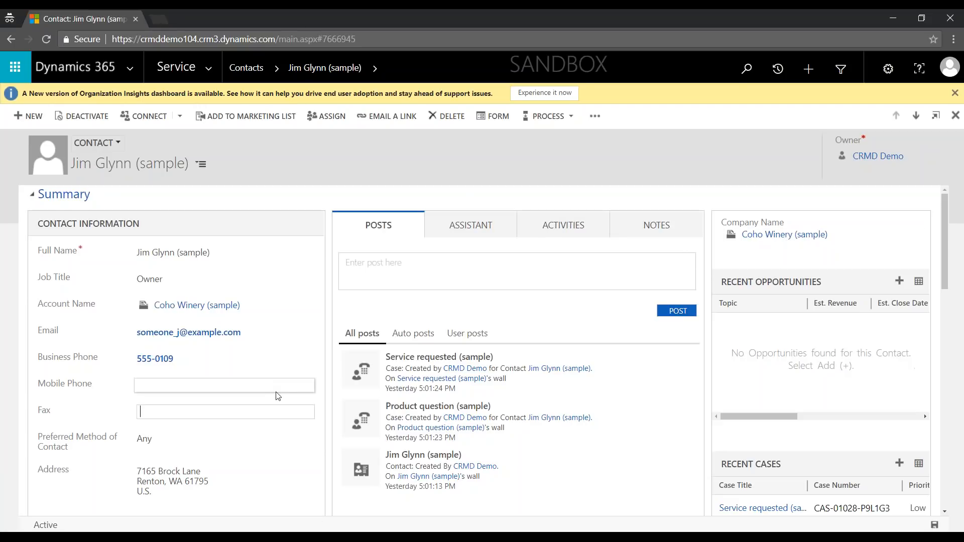
pyautogui.click(246, 67)
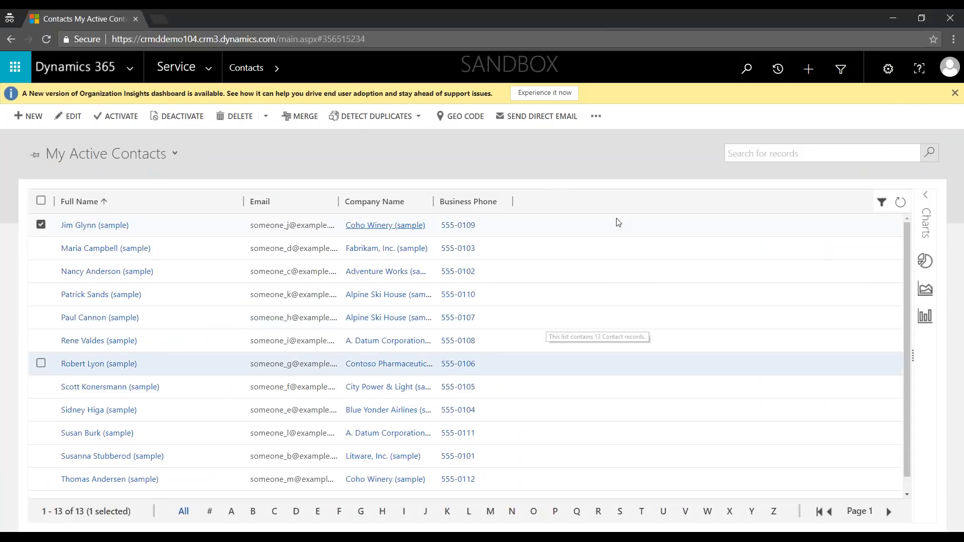
pyautogui.click(888, 73)
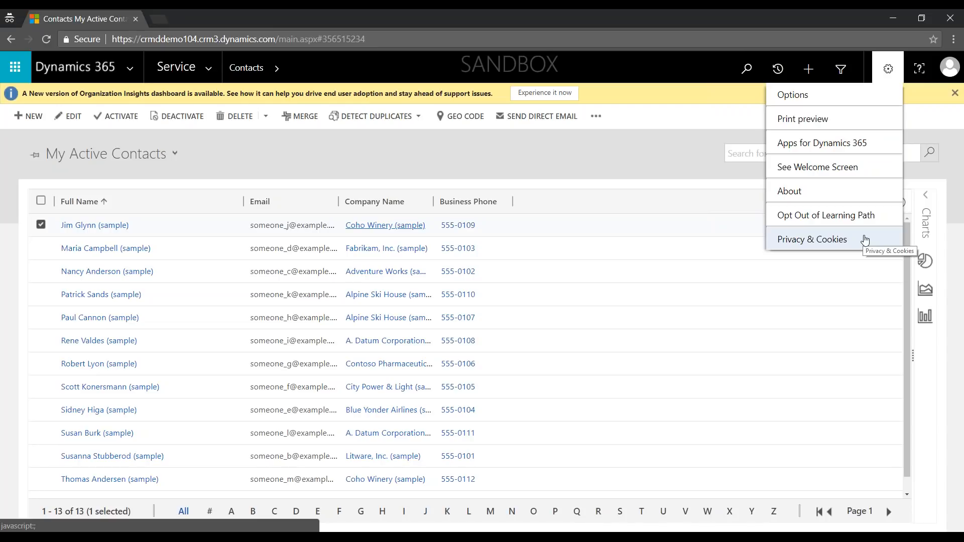
pyautogui.click(817, 96)
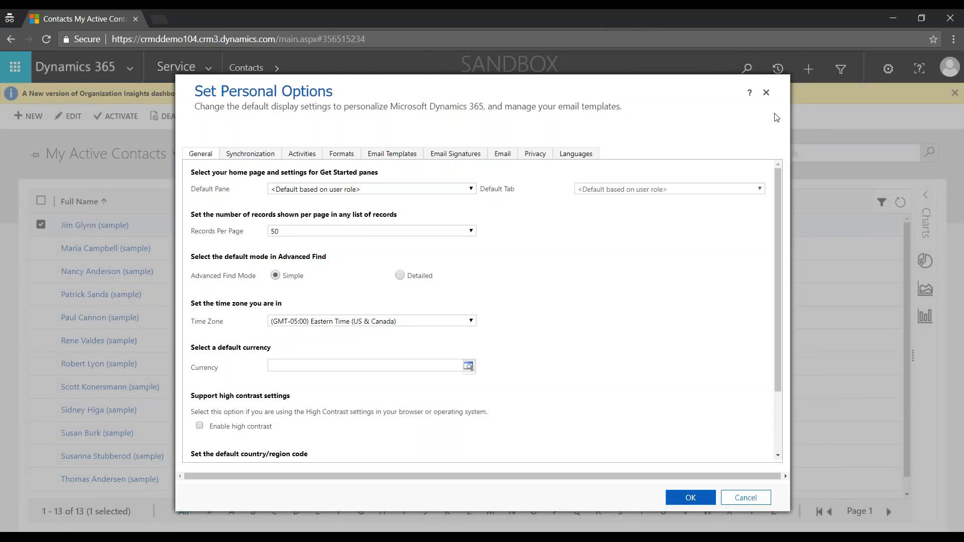
pyautogui.click(766, 93)
# Step: Open the personal options and set the home page's Default Pane to Sales
pyautogui.click(888, 68)
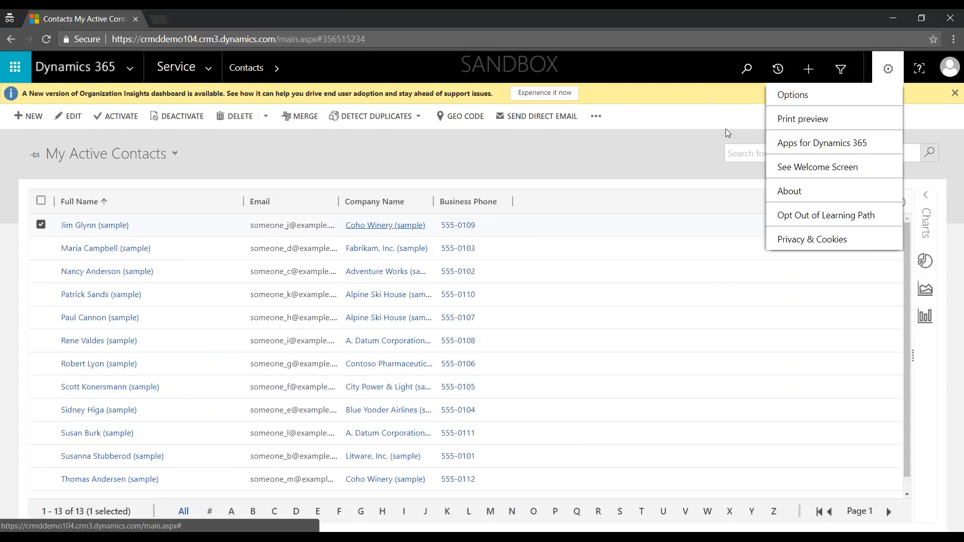
pyautogui.click(790, 101)
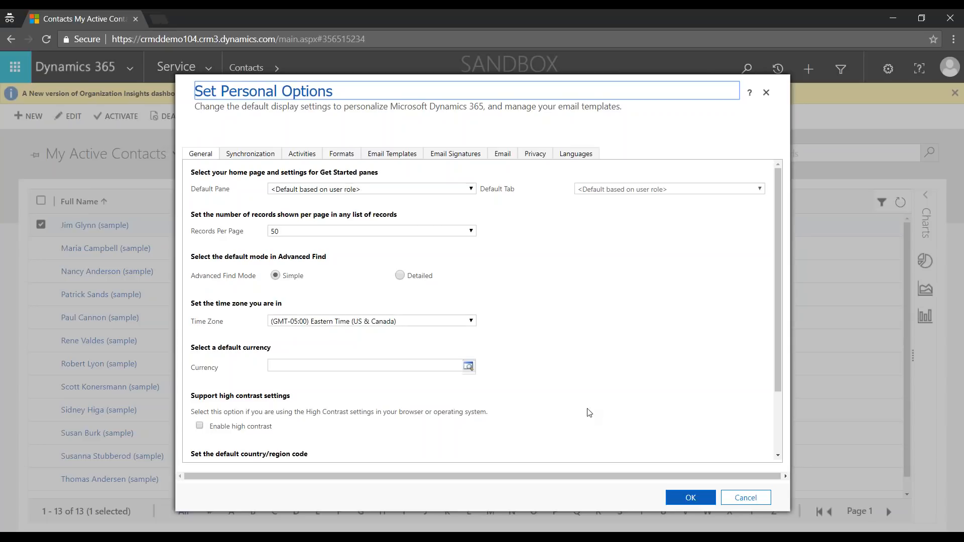
pyautogui.click(361, 191)
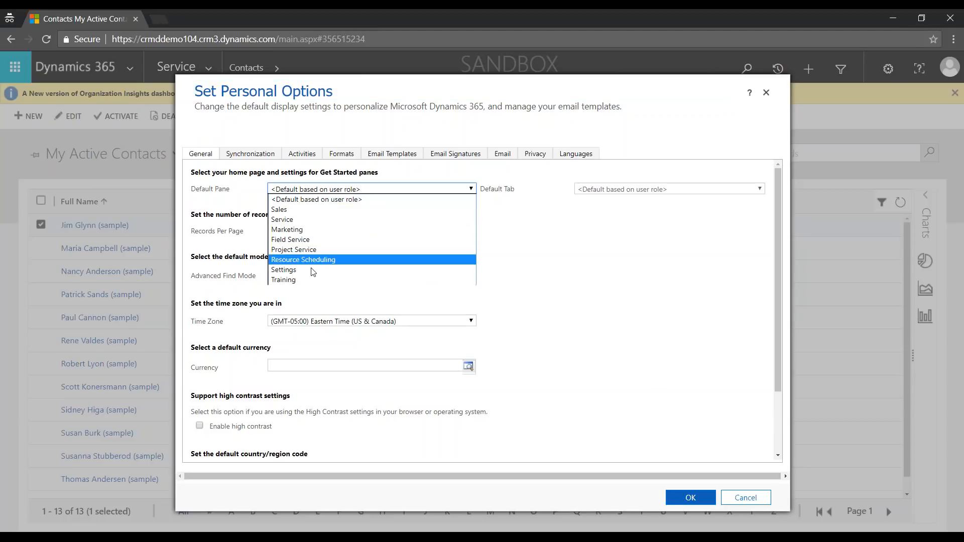
pyautogui.click(614, 185)
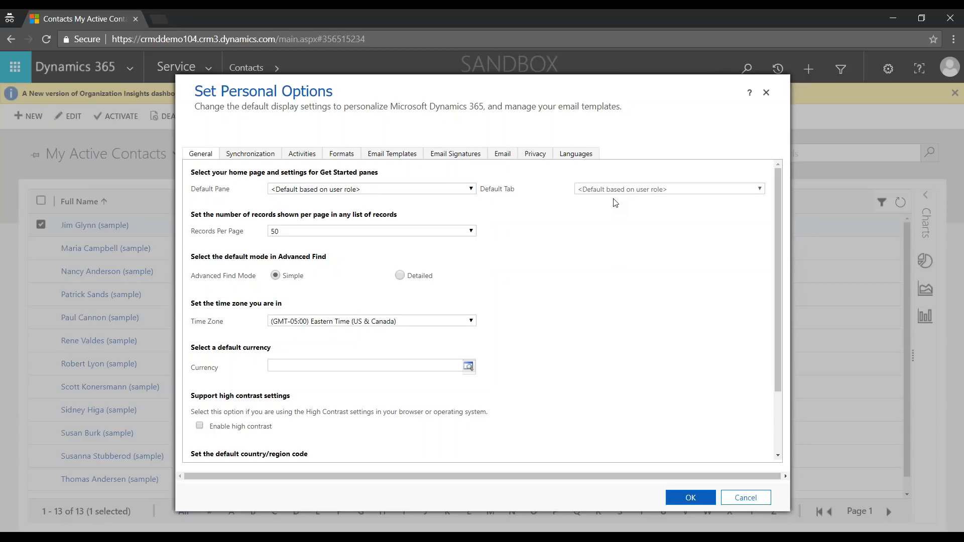
pyautogui.click(392, 192)
pyautogui.click(332, 215)
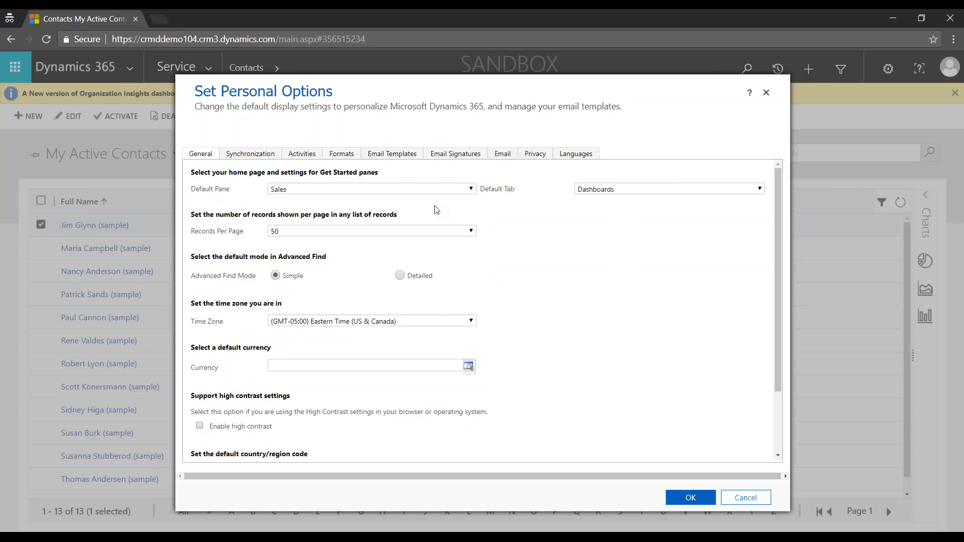
# Step: Set the home page's Default Tab to Opportunities in the personal options
pyautogui.click(627, 194)
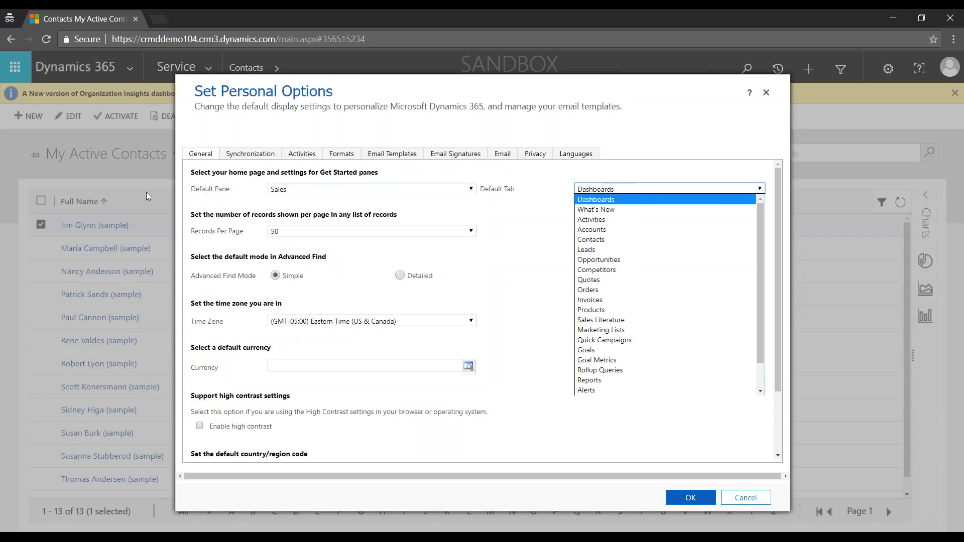
pyautogui.click(613, 260)
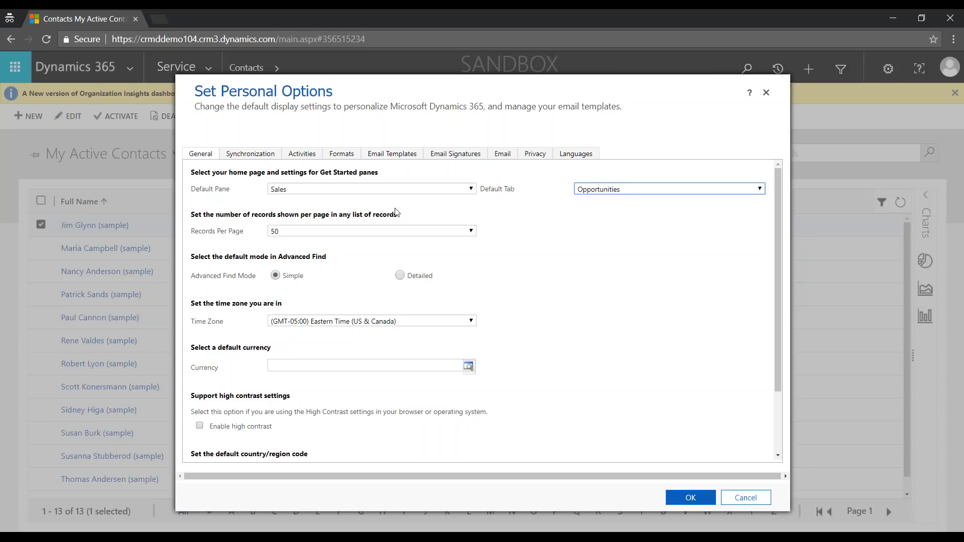
pyautogui.click(414, 94)
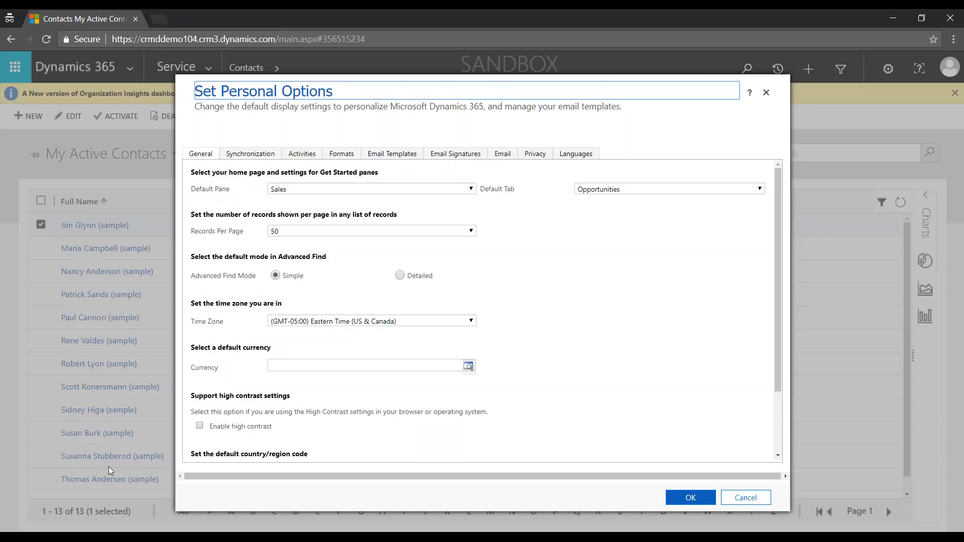
# Step: Set Records Per Page to 250 in the personal options, and look over the remaining general and language settings
pyautogui.click(371, 232)
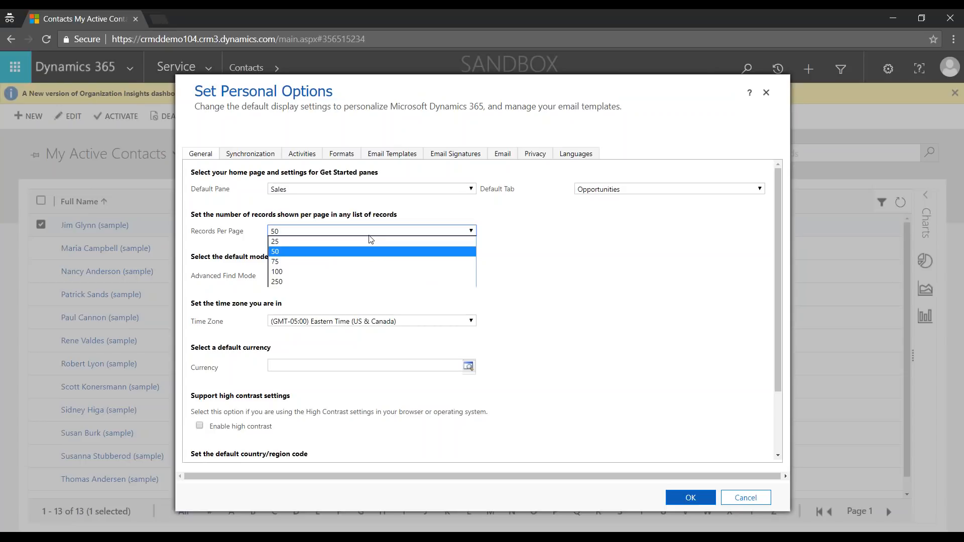
pyautogui.click(372, 282)
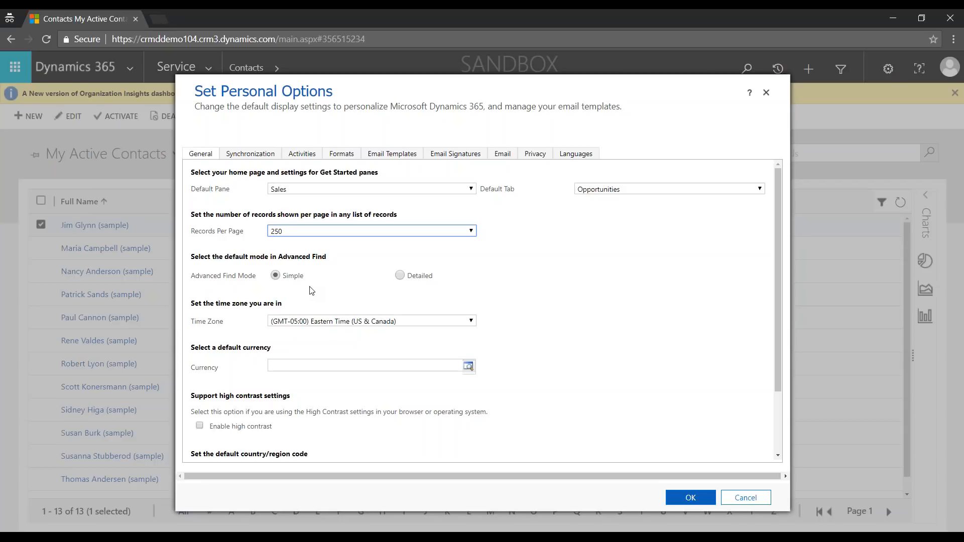
pyautogui.scroll(-2, 311, 293)
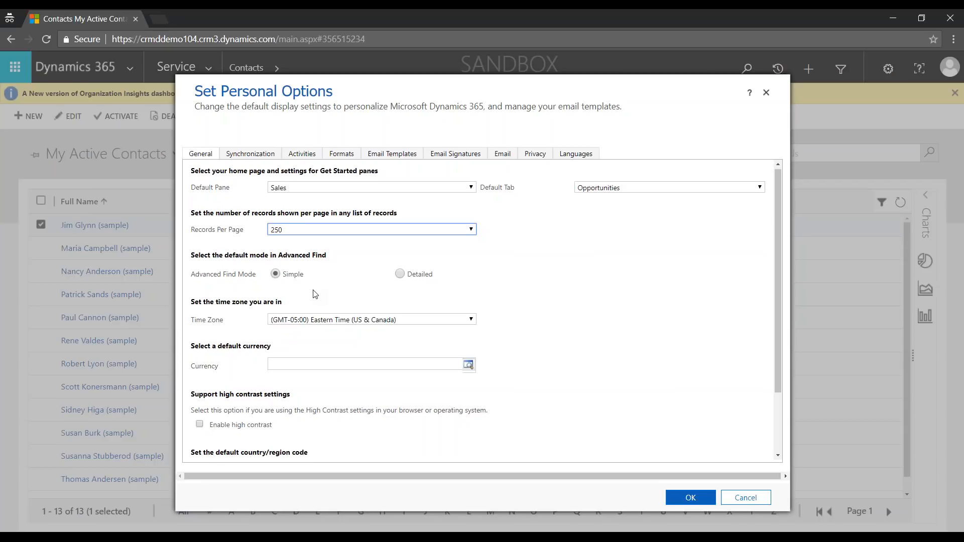
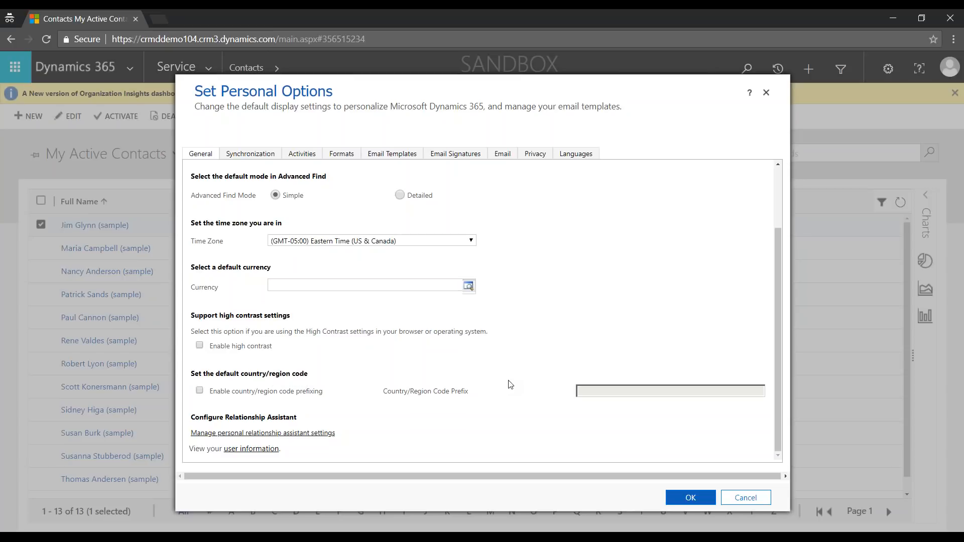
pyautogui.scroll(3, 507, 383)
pyautogui.click(592, 154)
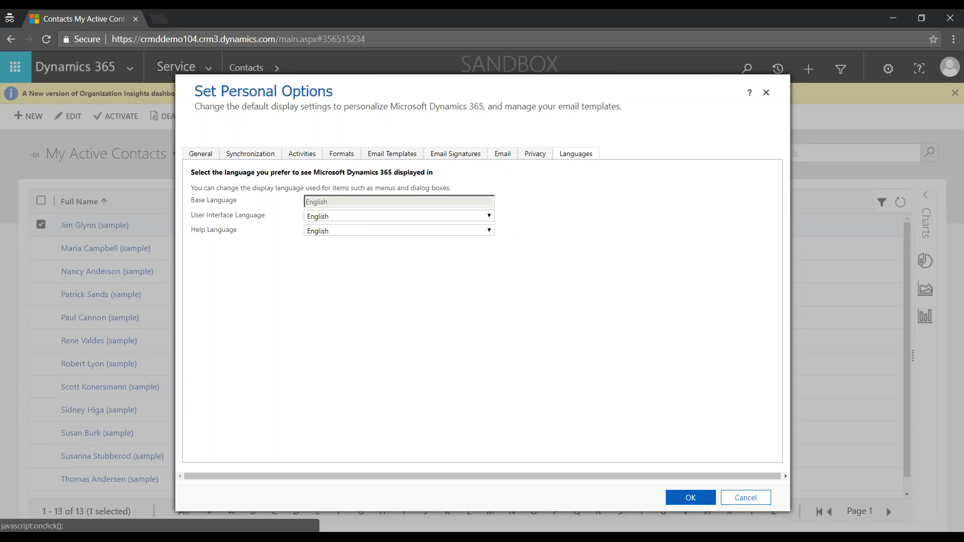
# Step: Set the Current Format for numbers, currency, time and dates to English (Canada) in the personal options
pyautogui.click(341, 155)
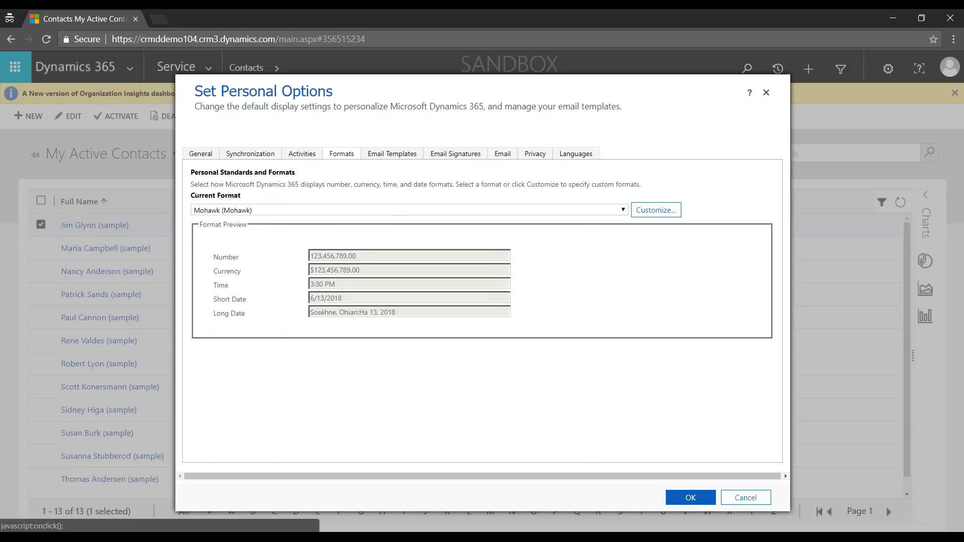
pyautogui.click(264, 214)
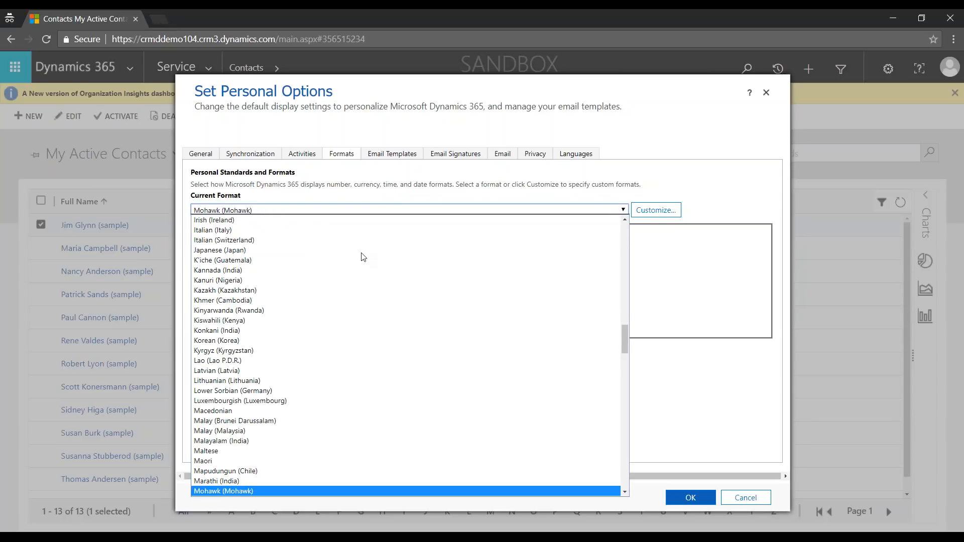
pyautogui.moveTo(625, 343); pyautogui.dragTo(586, 284)
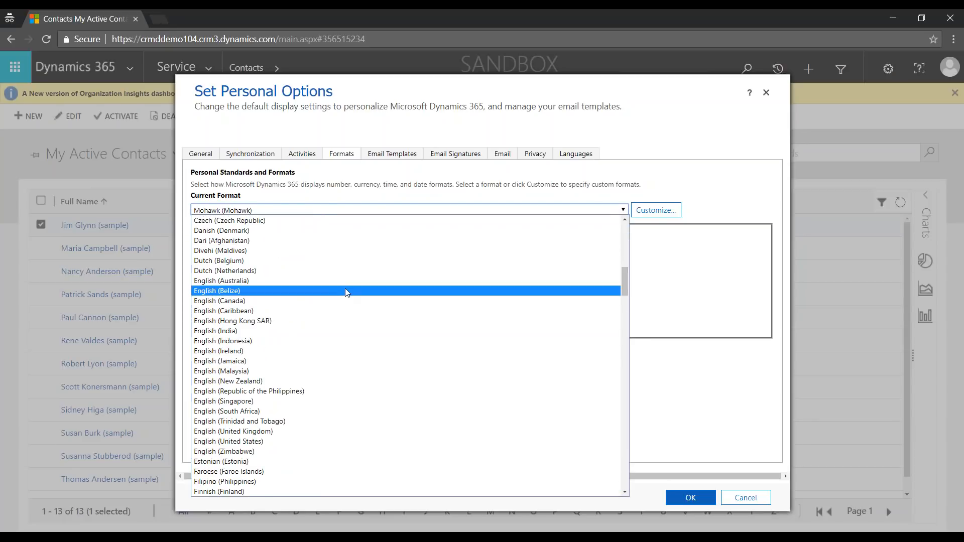
pyautogui.scroll(10, 346, 292)
pyautogui.scroll(-5, 327, 365)
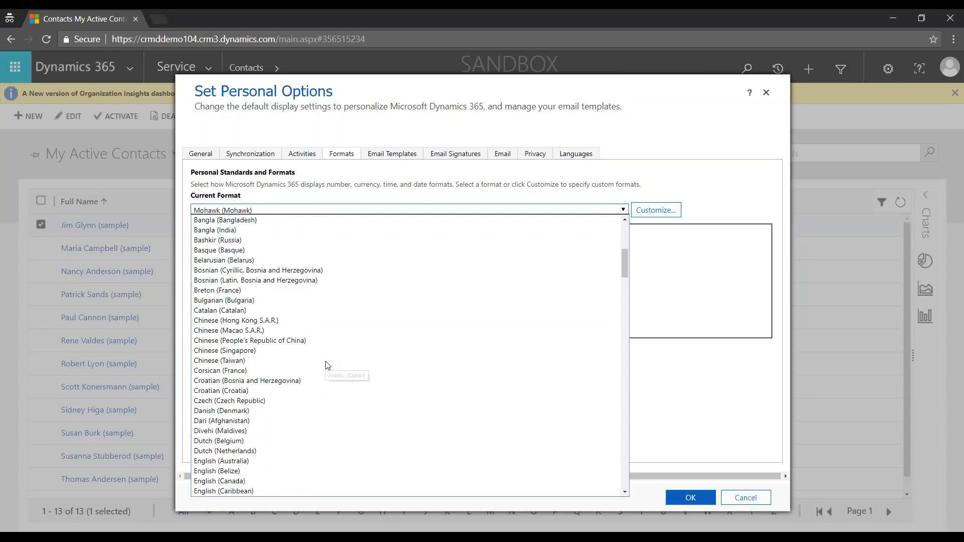
pyautogui.scroll(-10, 327, 365)
pyautogui.scroll(5, 327, 365)
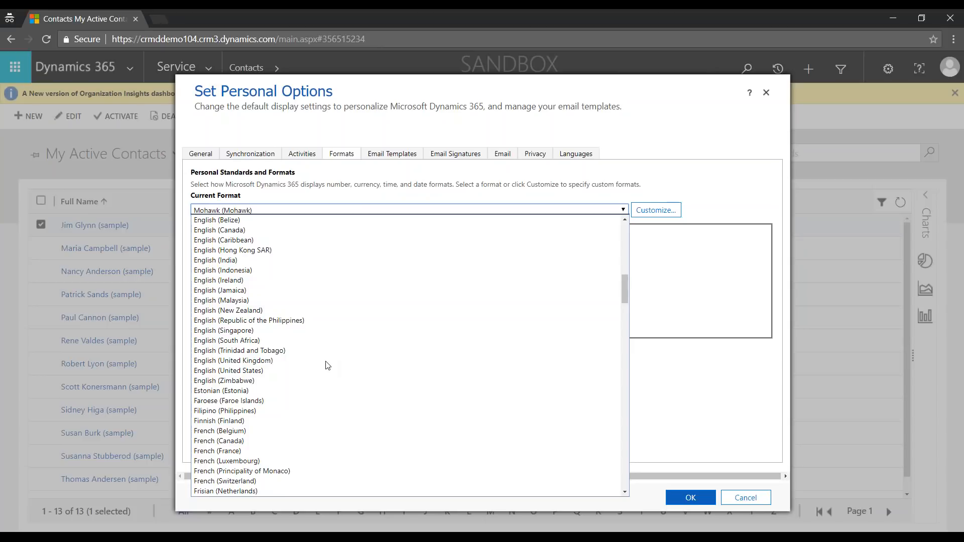
pyautogui.click(242, 232)
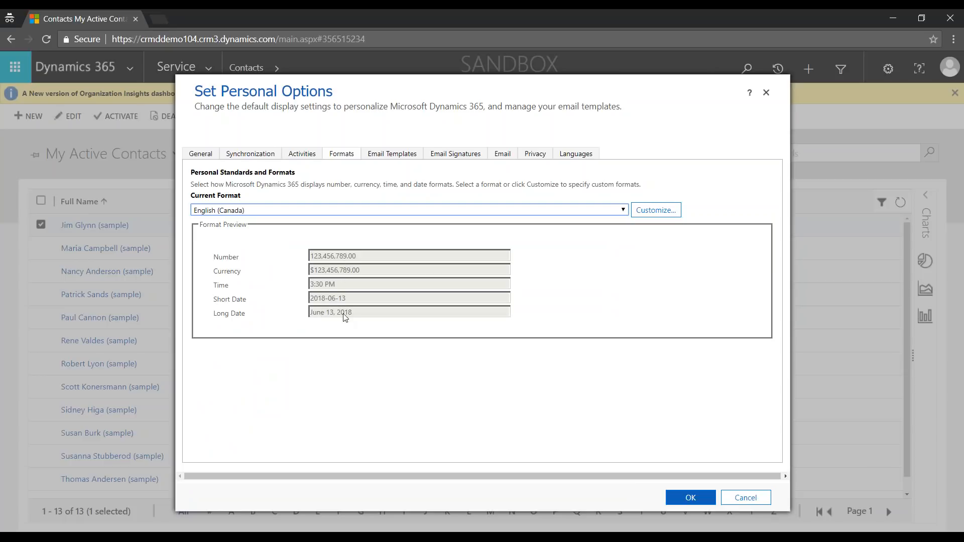
# Step: Try English (United Kingdom) as the Current Format and preview its number, currency, time and date formats
pyautogui.click(288, 214)
pyautogui.scroll(-5, 286, 386)
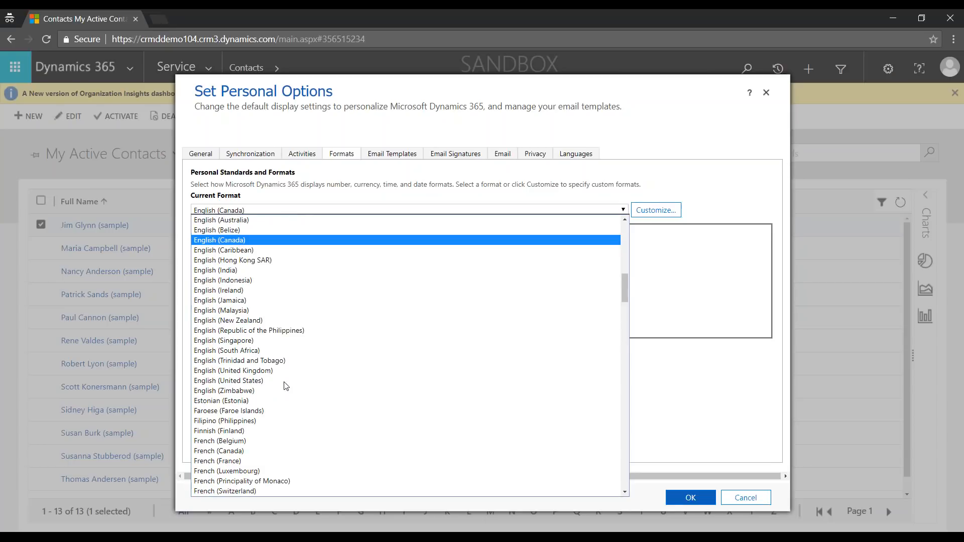
pyautogui.click(279, 371)
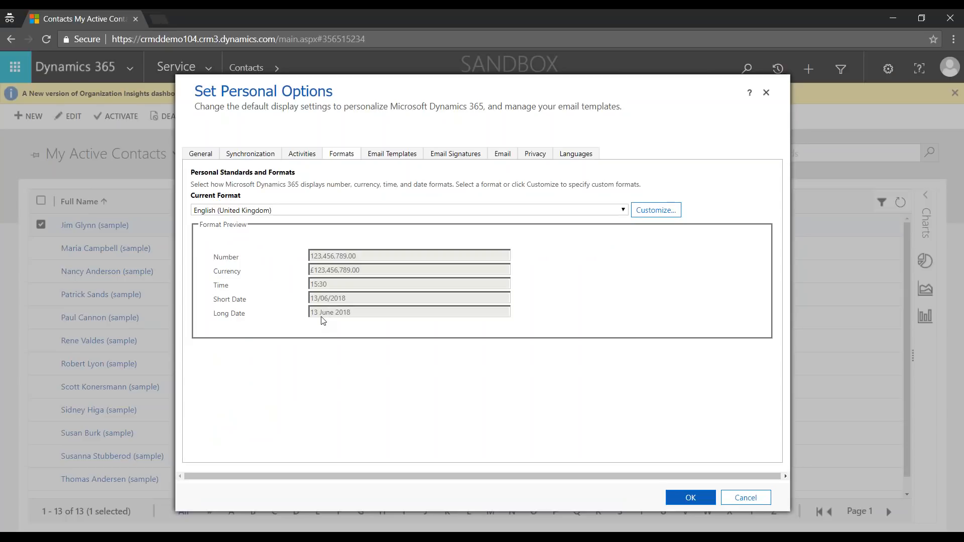
# Step: Set the Current Format back to English (Canada) and save the personal options
pyautogui.click(260, 210)
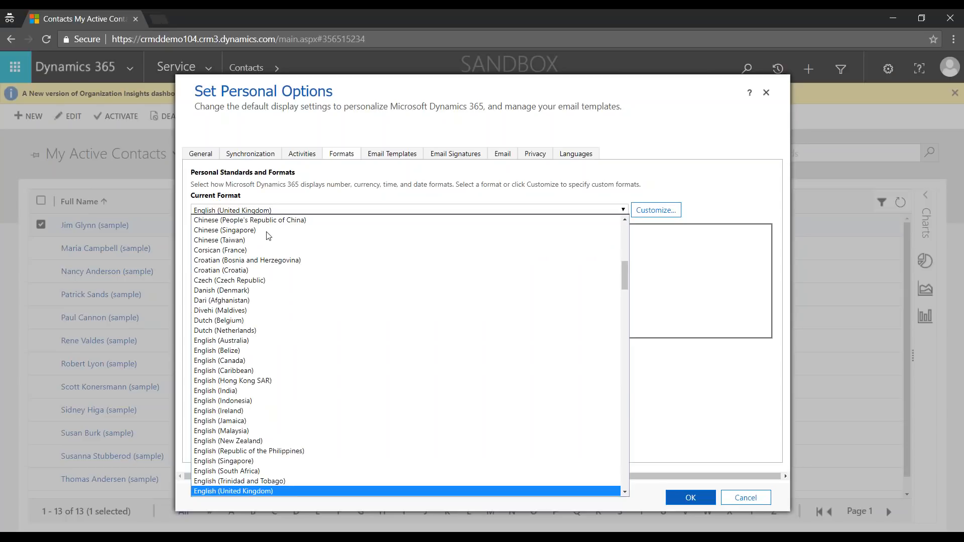
pyautogui.scroll(4, 257, 256)
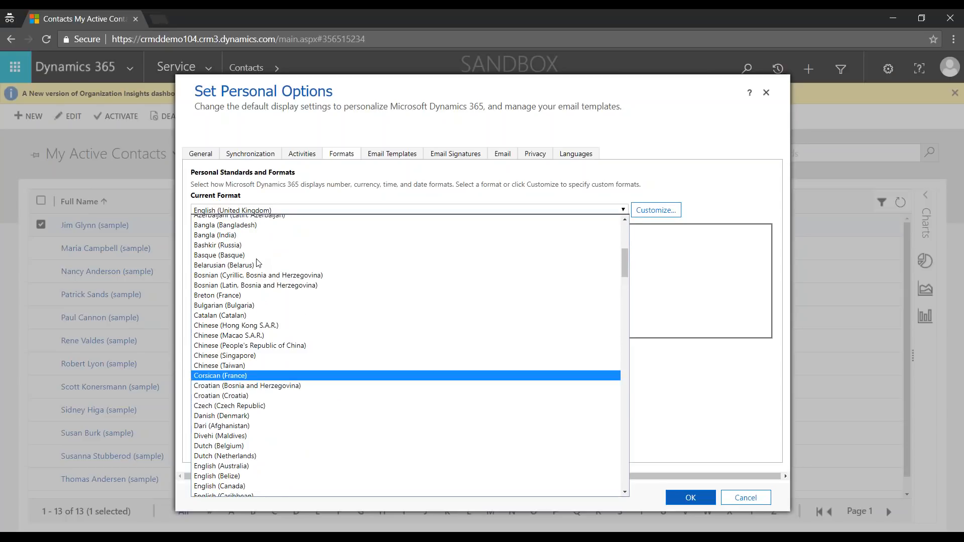
pyautogui.scroll(-5, 251, 315)
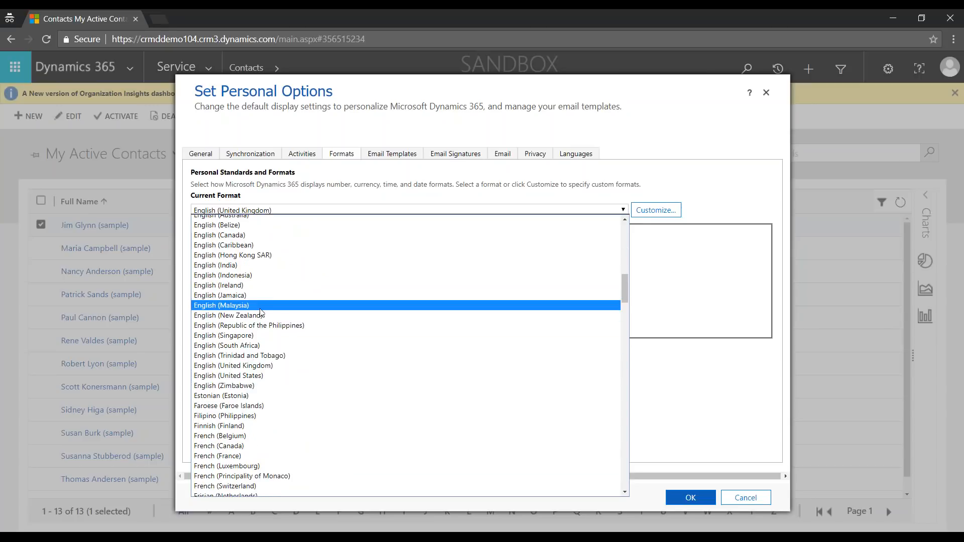
pyautogui.click(266, 235)
pyautogui.click(684, 497)
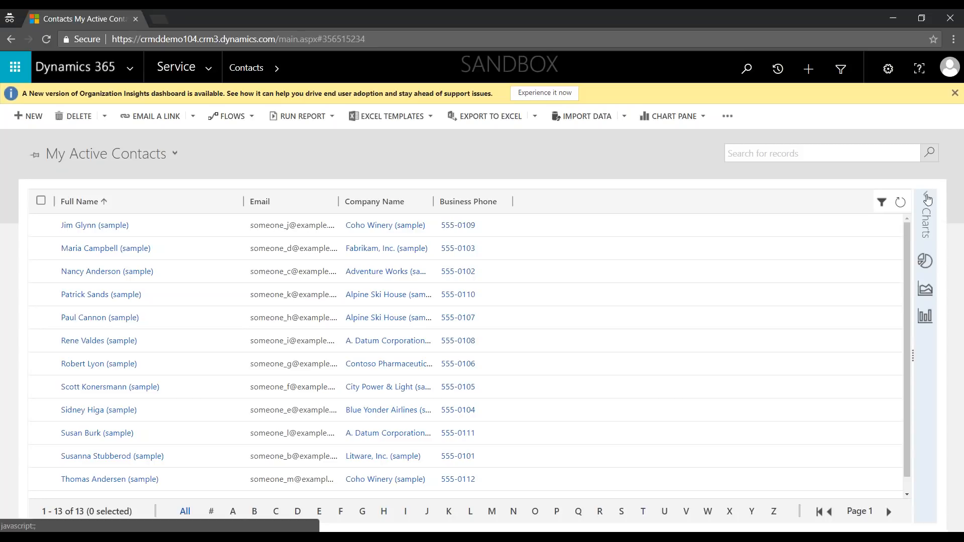
# Step: View the Contacts by Role chart beside My Active Contacts and collapse the chart area again
pyautogui.click(919, 250)
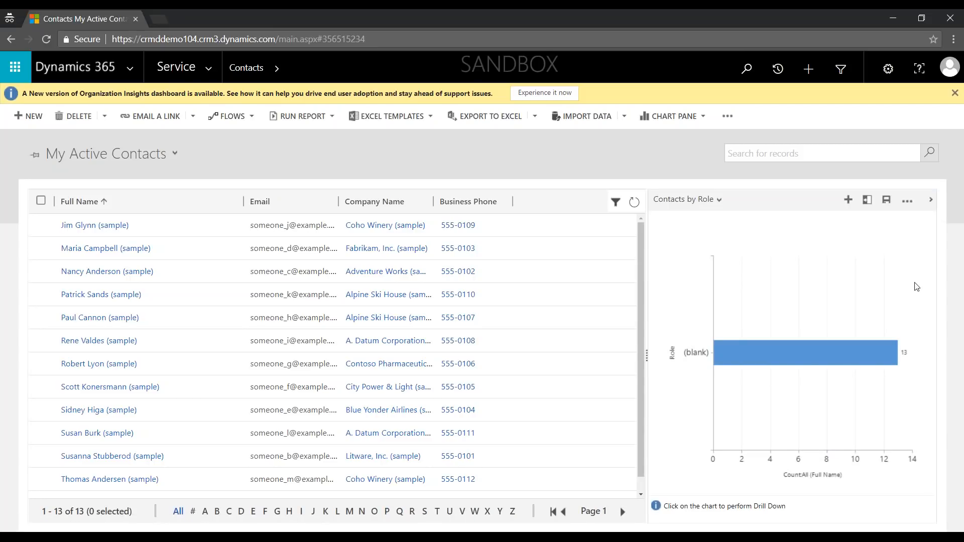
pyautogui.click(931, 200)
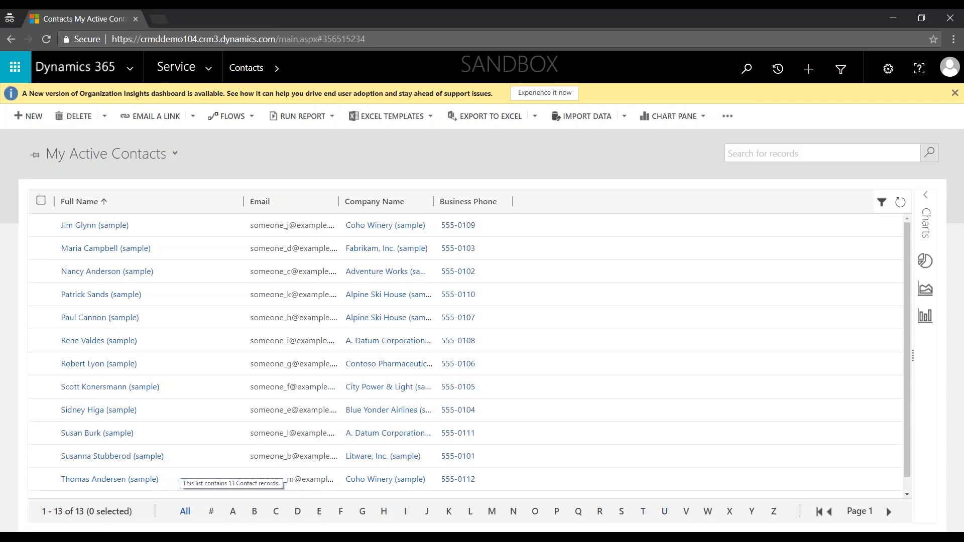
# Step: Filter My Active Contacts by the initials T, S and G in turn, and show all contacts again
pyautogui.click(643, 511)
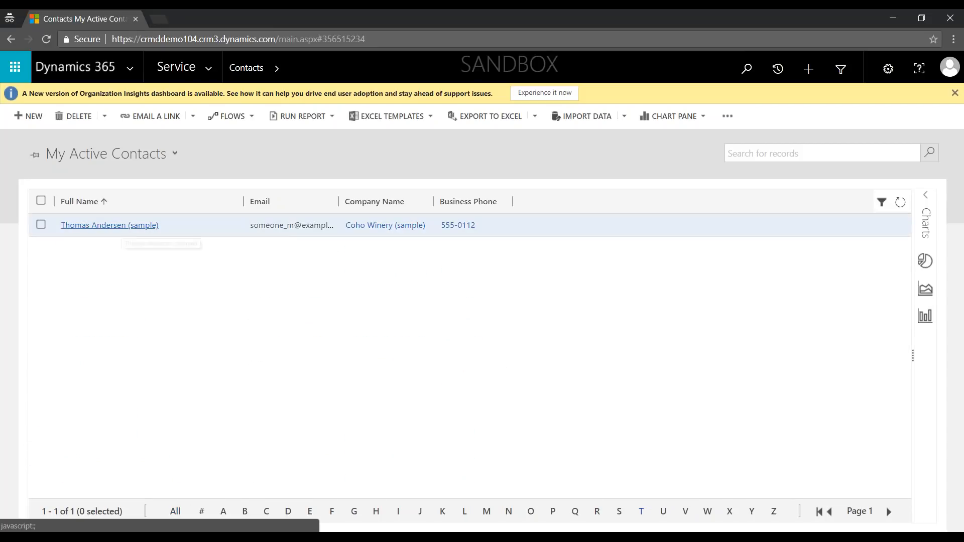
pyautogui.click(619, 511)
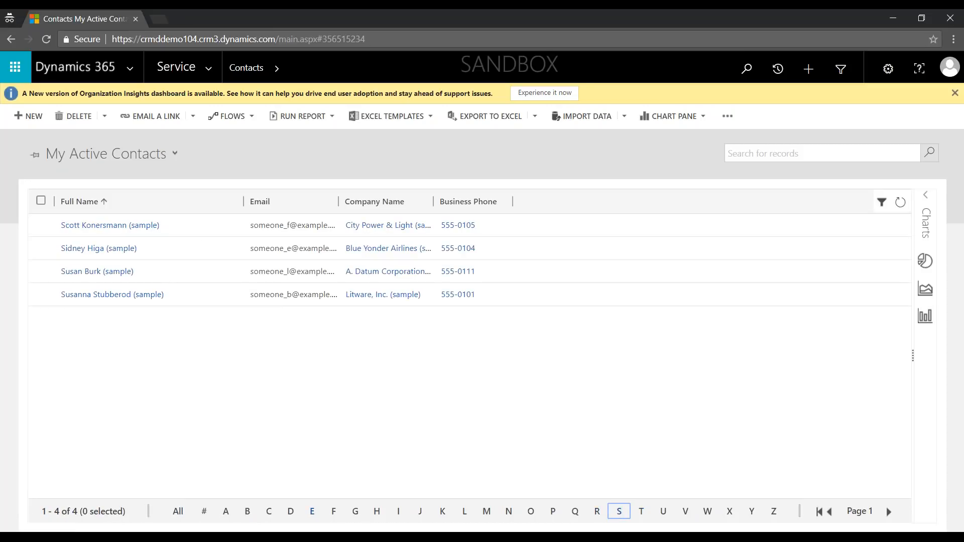
pyautogui.click(355, 511)
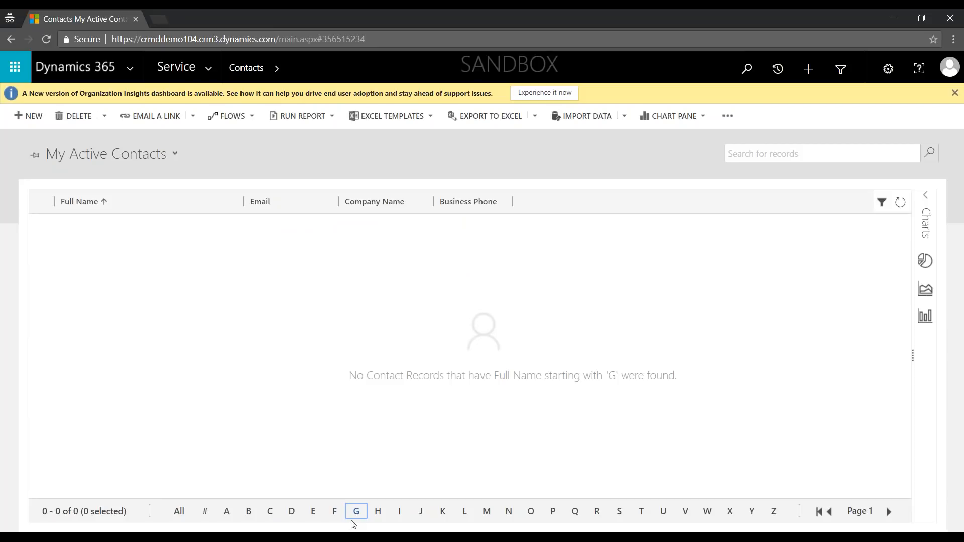
pyautogui.click(179, 511)
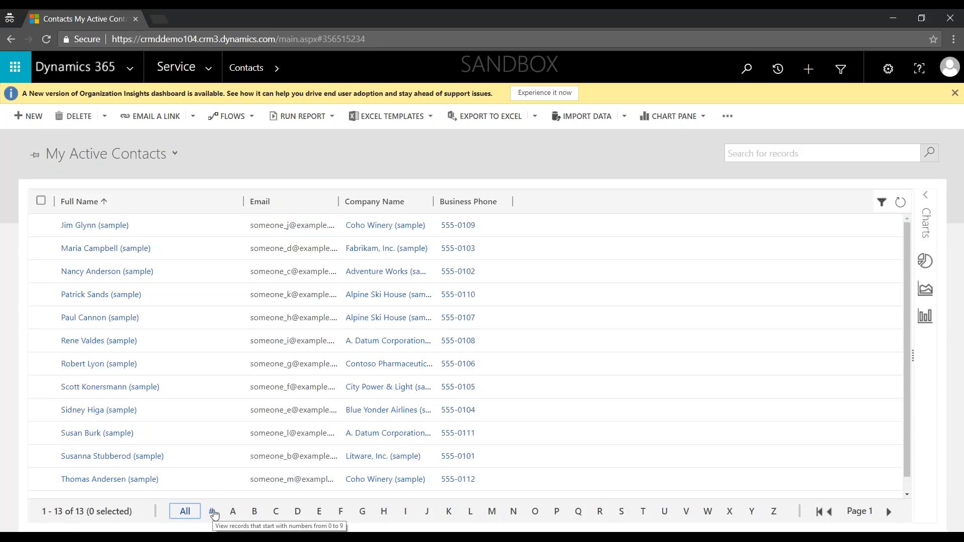
# Step: Open the Service area's Accounts list, filter it by the initials A, P, T and A in turn, and show all accounts again
pyautogui.click(176, 66)
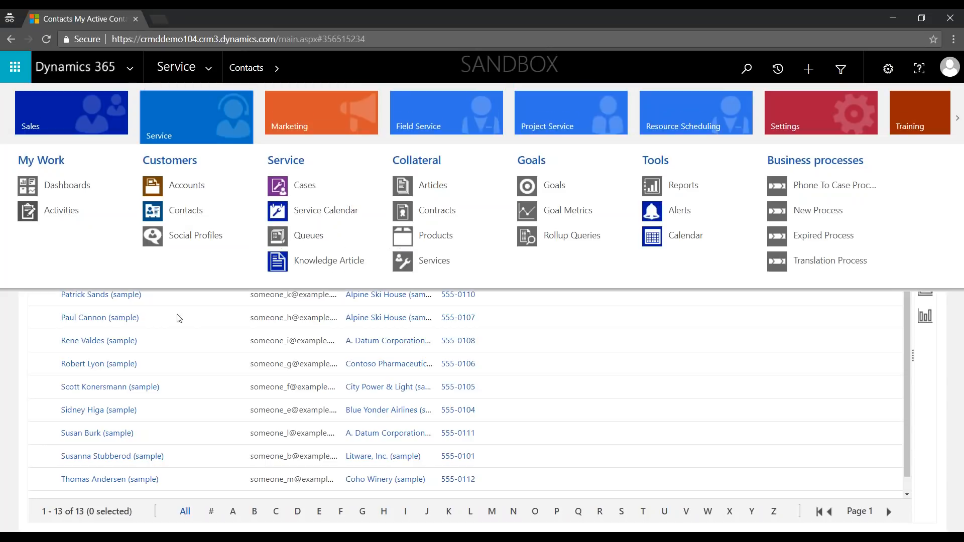
pyautogui.click(195, 186)
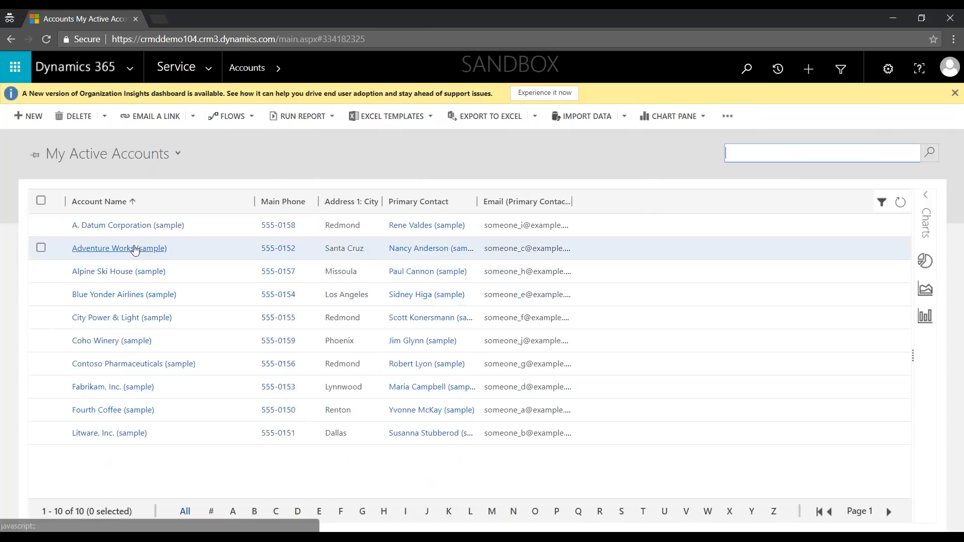
pyautogui.click(232, 512)
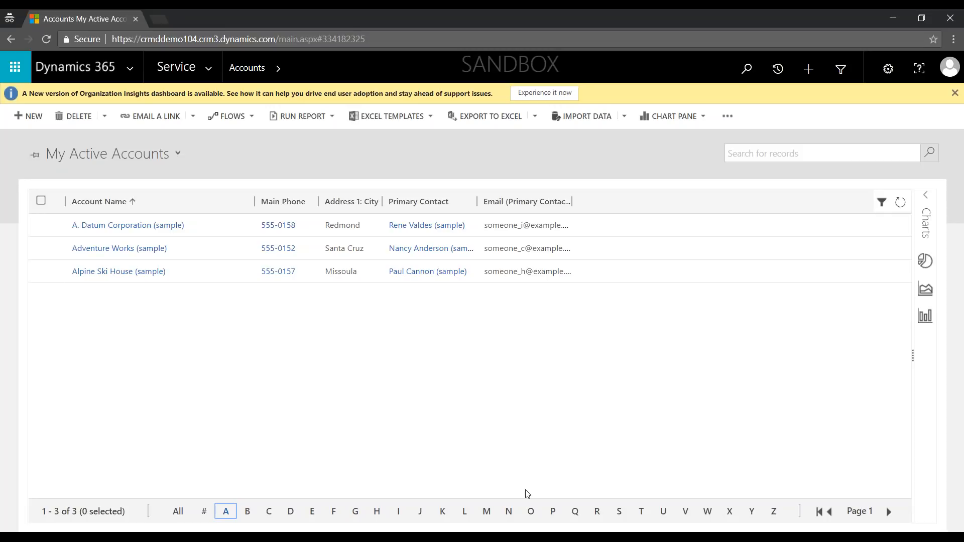
pyautogui.click(552, 511)
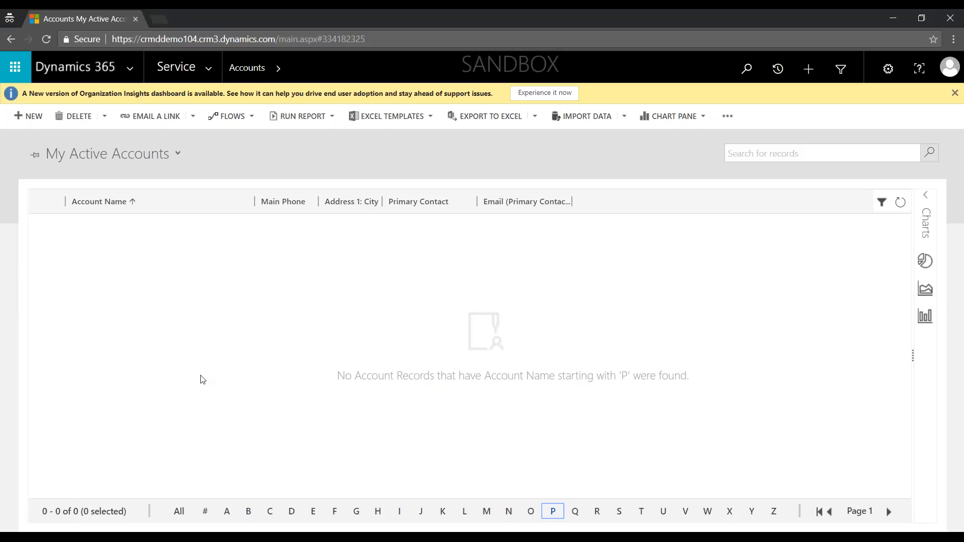
pyautogui.click(641, 511)
pyautogui.click(226, 511)
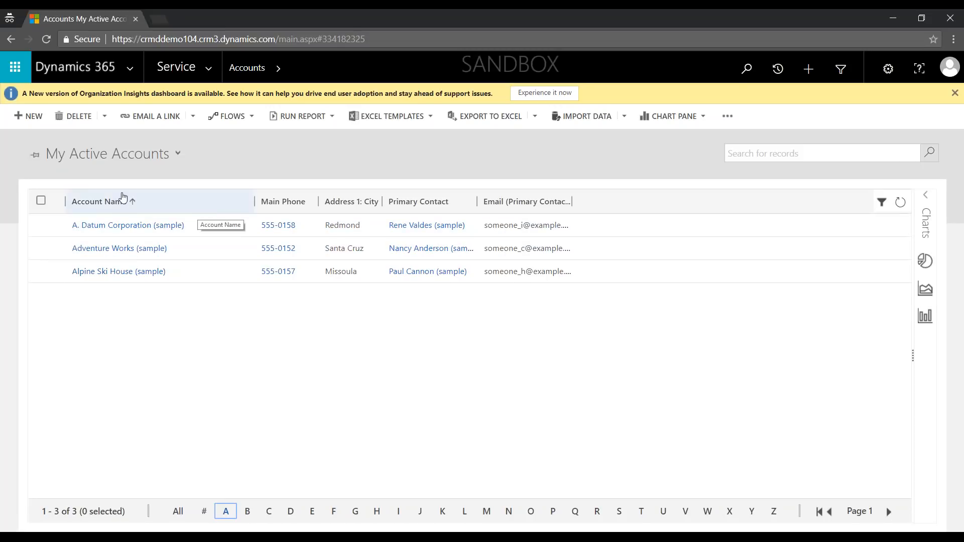
pyautogui.click(178, 511)
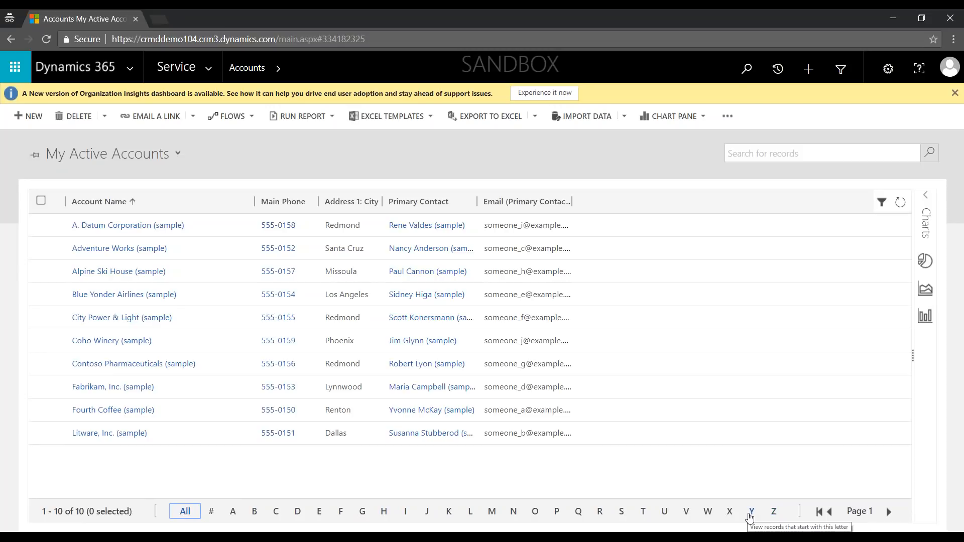
# Step: Sort My Active Accounts by Account Name in descending order and open the Fourth Coffee (sample) account
pyautogui.click(144, 205)
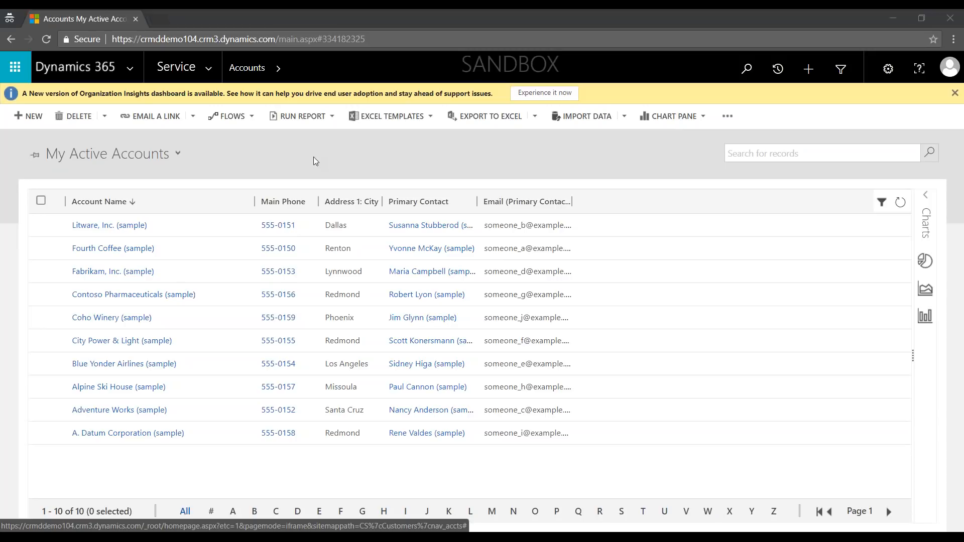
pyautogui.click(222, 257)
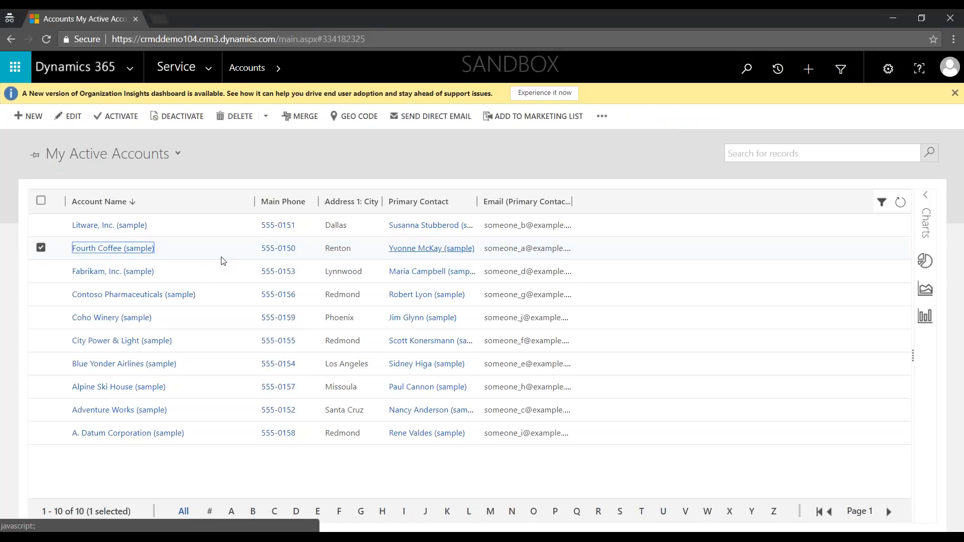
pyautogui.doubleClick(221, 257)
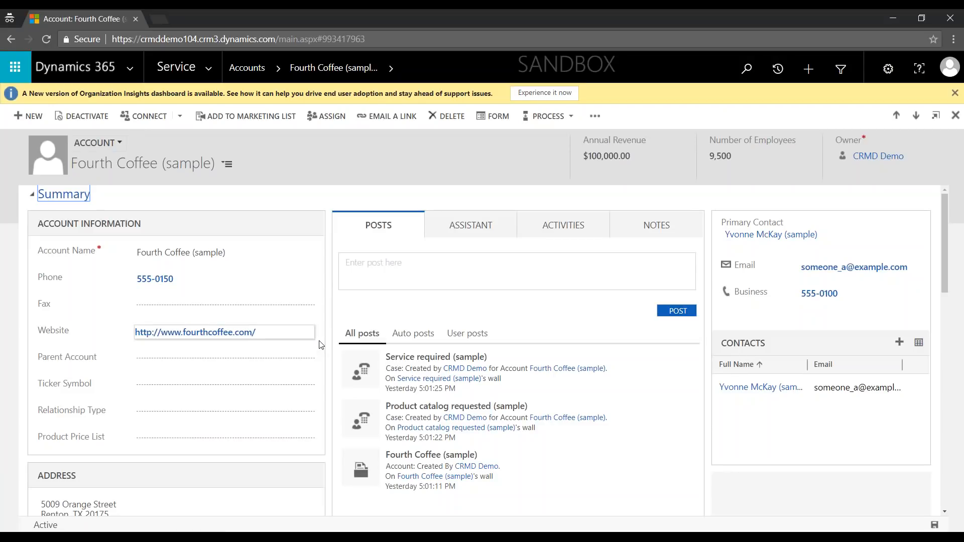
# Step: Examine the account's Relationship Type choices and Product Price List field, and view the additional record commands
pyautogui.click(313, 416)
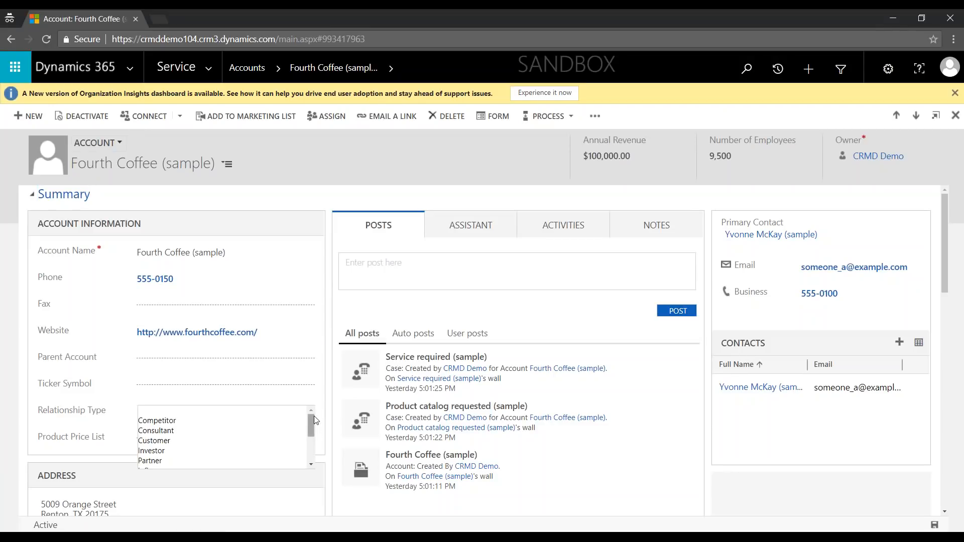
pyautogui.click(99, 437)
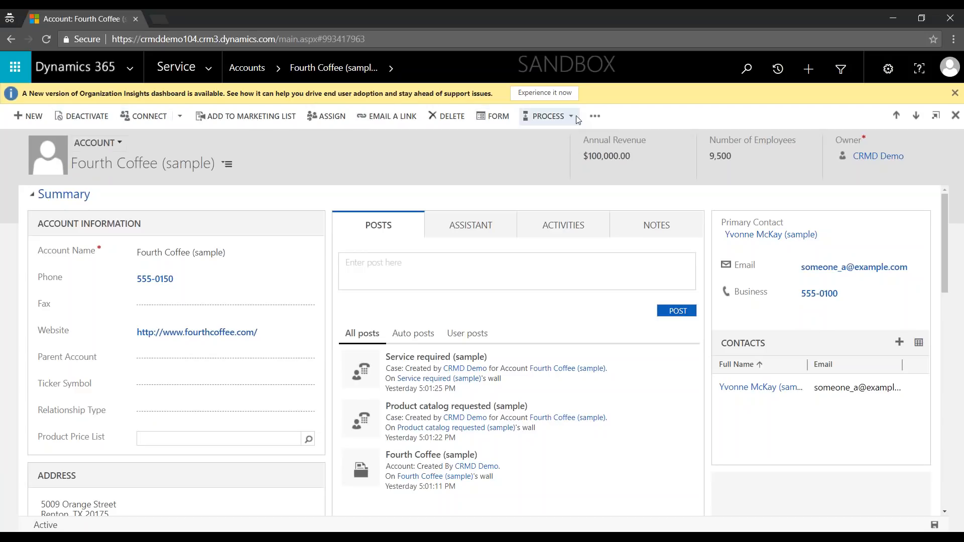
pyautogui.click(593, 117)
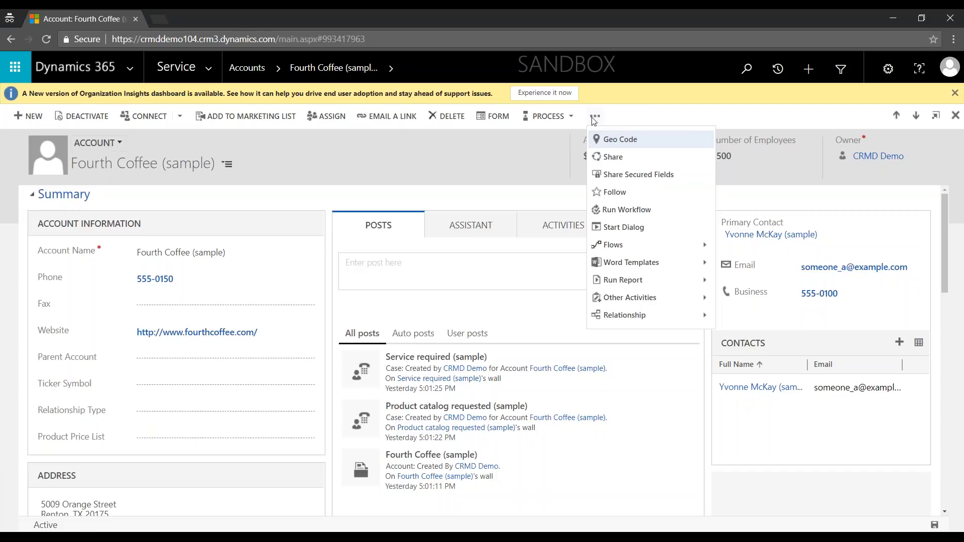
# Step: Return to My Active Accounts and select the Litware, Fourth Coffee, Fabrikam, Contoso Pharmaceuticals and Coho Winery accounts, dismissing the desktop notifications
pyautogui.click(255, 72)
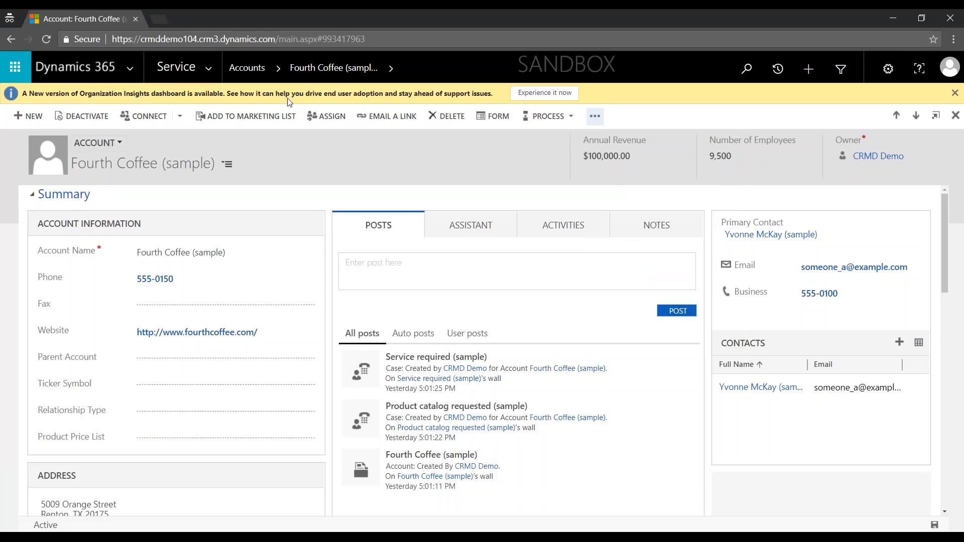
pyautogui.click(246, 71)
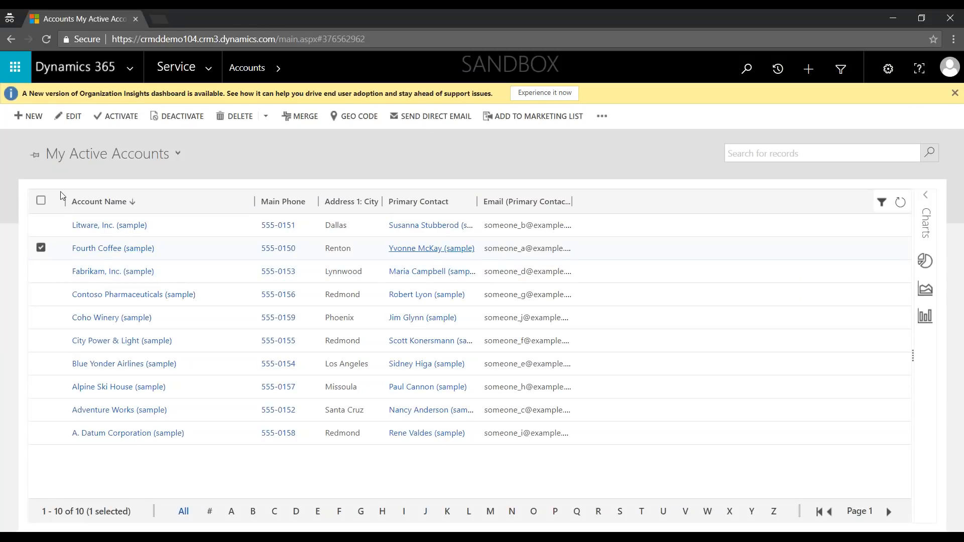
pyautogui.click(107, 251)
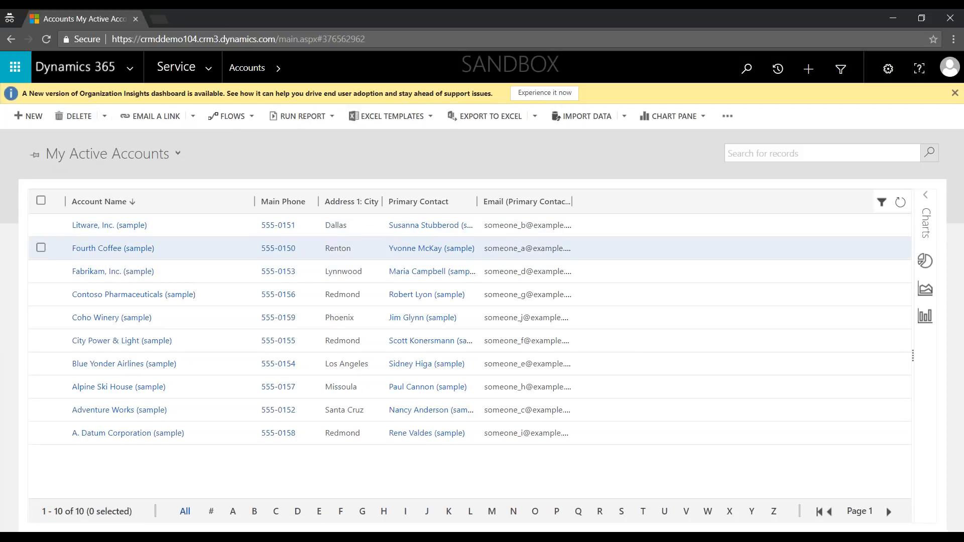
pyautogui.click(41, 247)
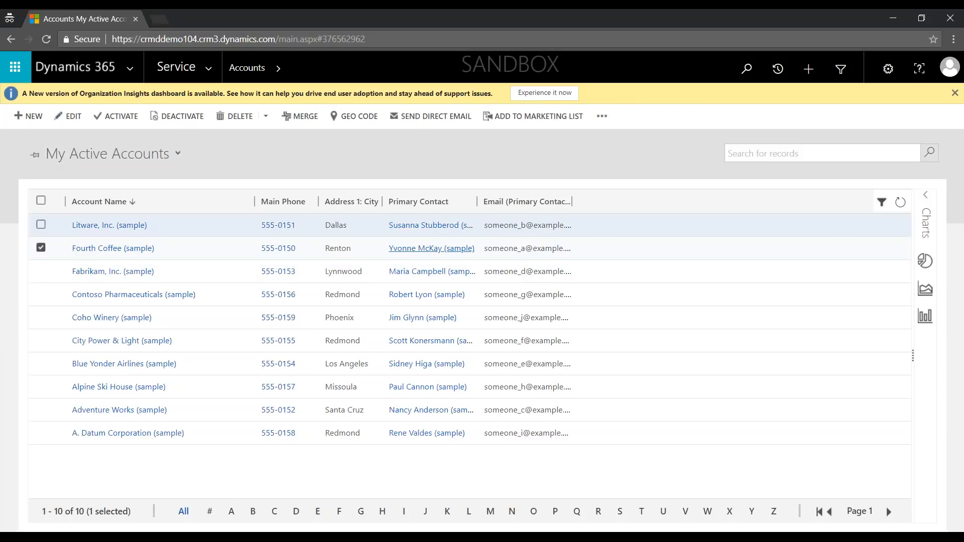
pyautogui.click(42, 224)
pyautogui.click(42, 271)
pyautogui.click(41, 294)
pyautogui.click(41, 317)
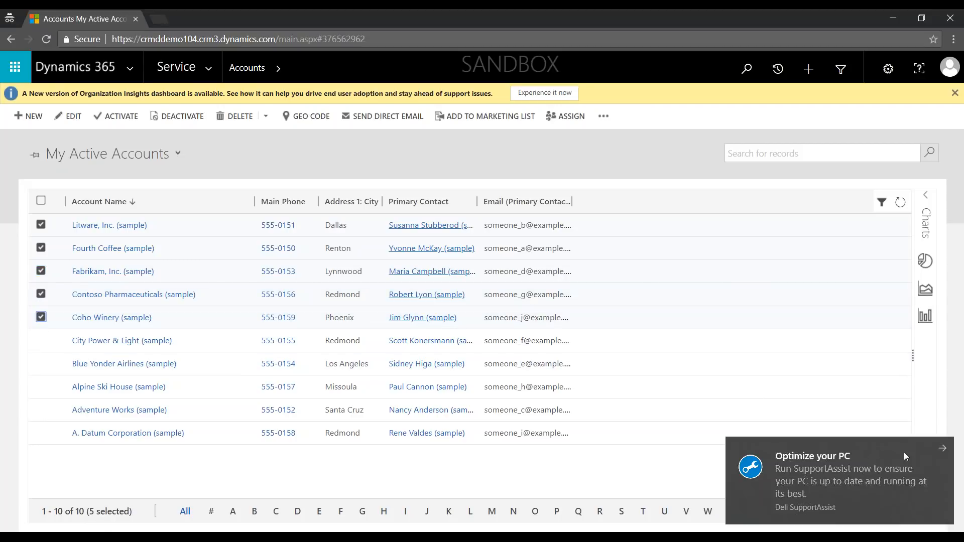
pyautogui.click(942, 448)
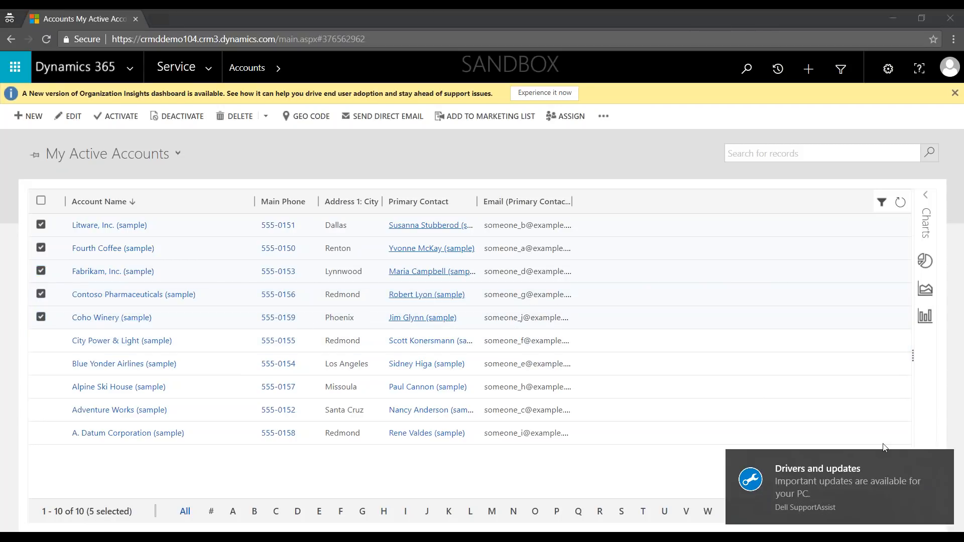
pyautogui.click(943, 458)
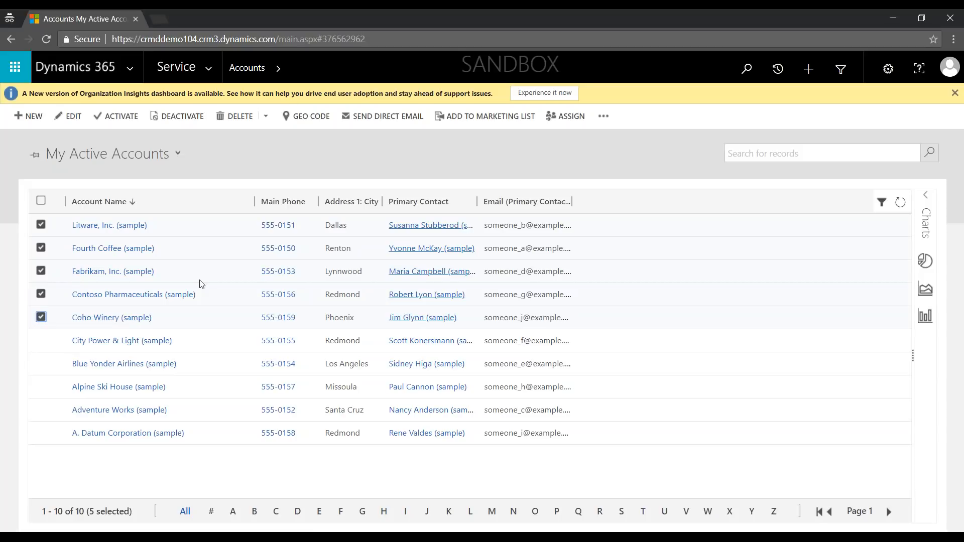
# Step: Examine the bulk edit form for the five selected accounts, including its Phone field, and cancel without changing anything
pyautogui.click(72, 116)
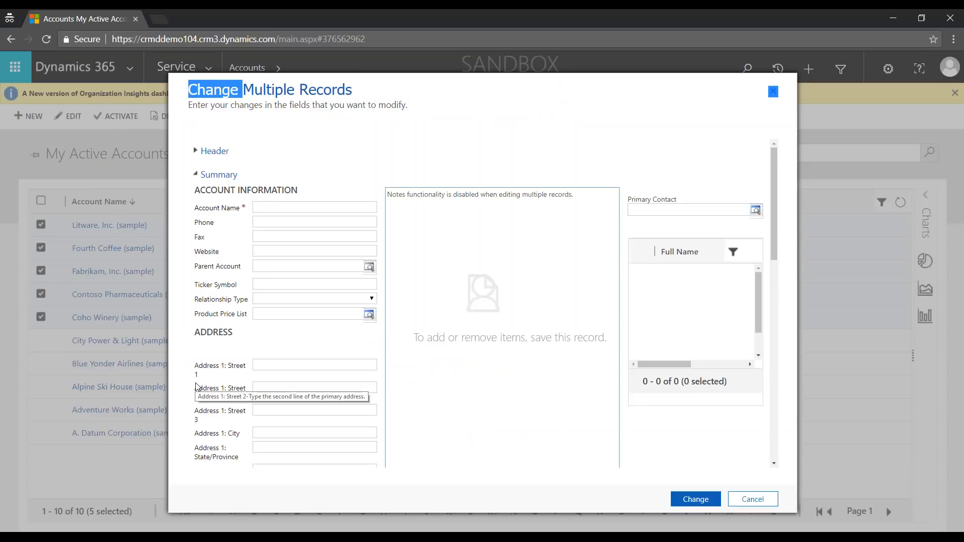
pyautogui.click(273, 223)
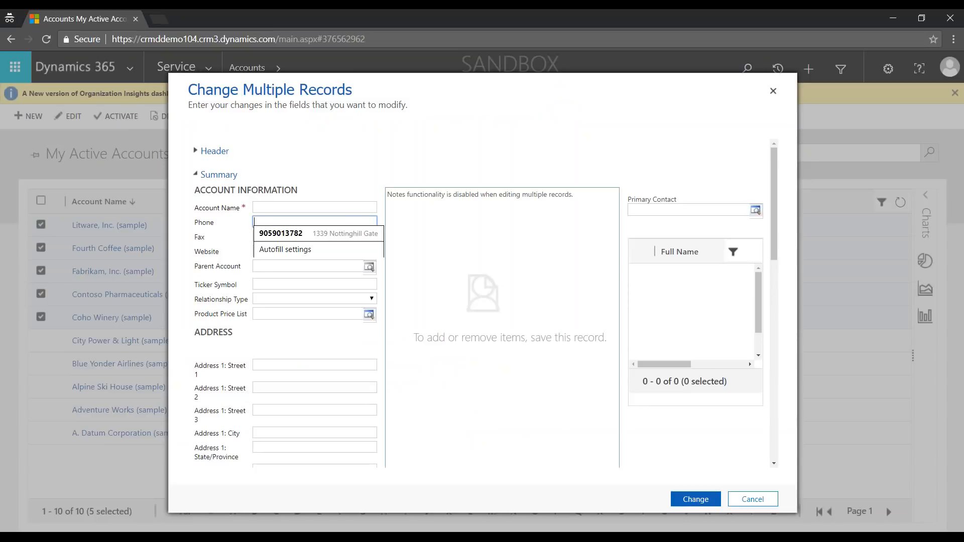
pyautogui.click(336, 166)
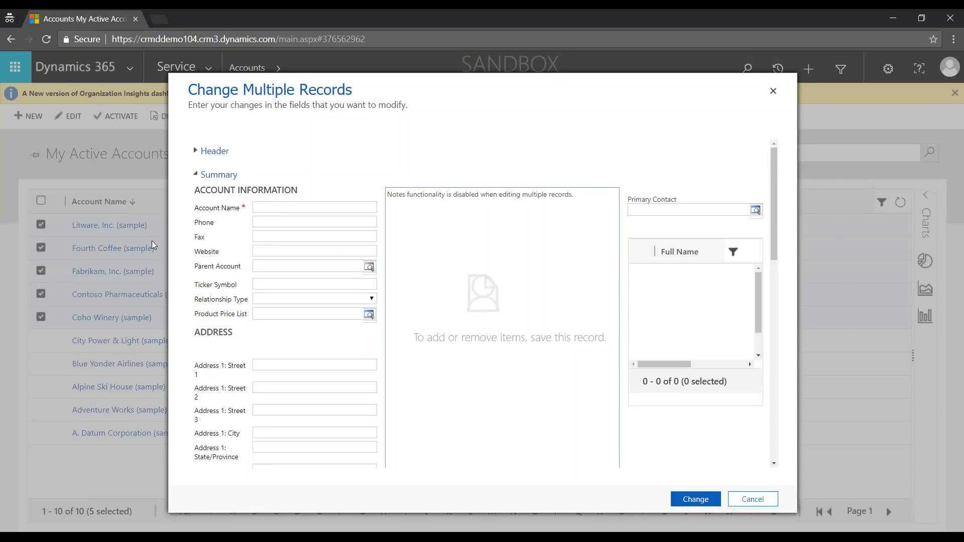
pyautogui.click(744, 499)
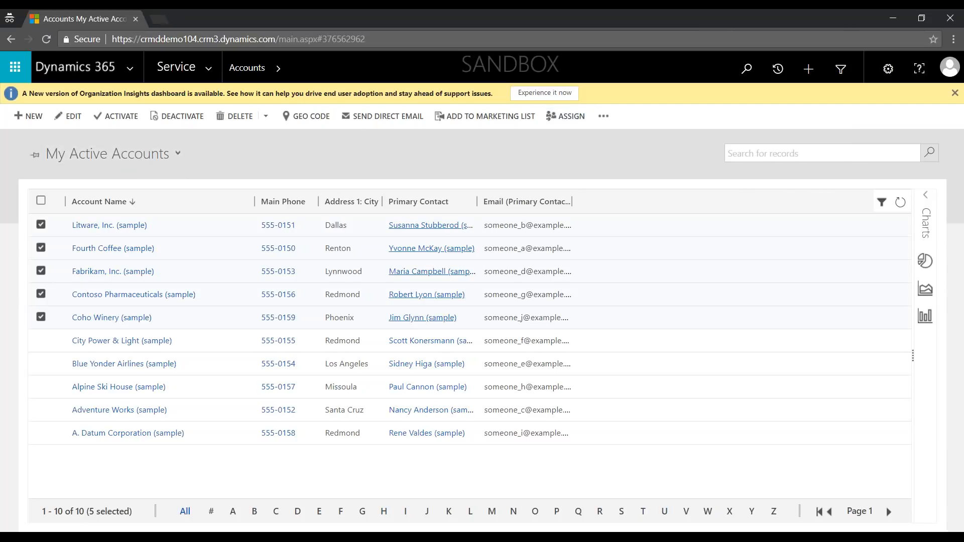
# Step: Examine the users and teams available for assigning the five selected accounts, and cancel the assignment
pyautogui.click(573, 117)
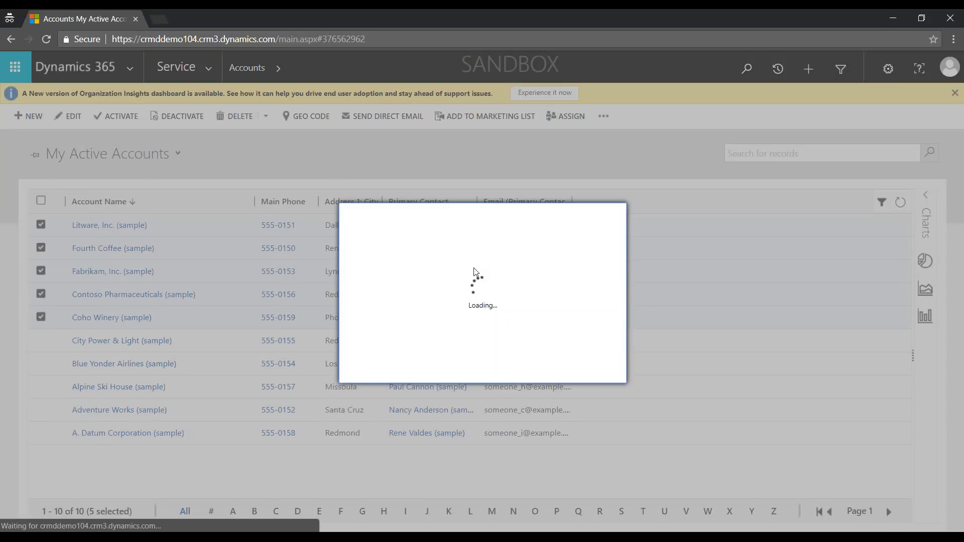
pyautogui.click(478, 281)
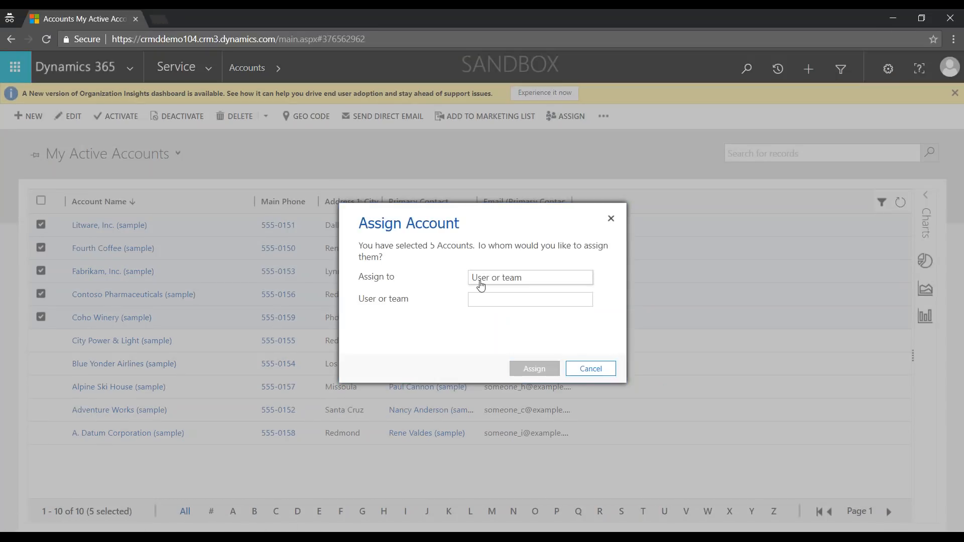
pyautogui.click(497, 302)
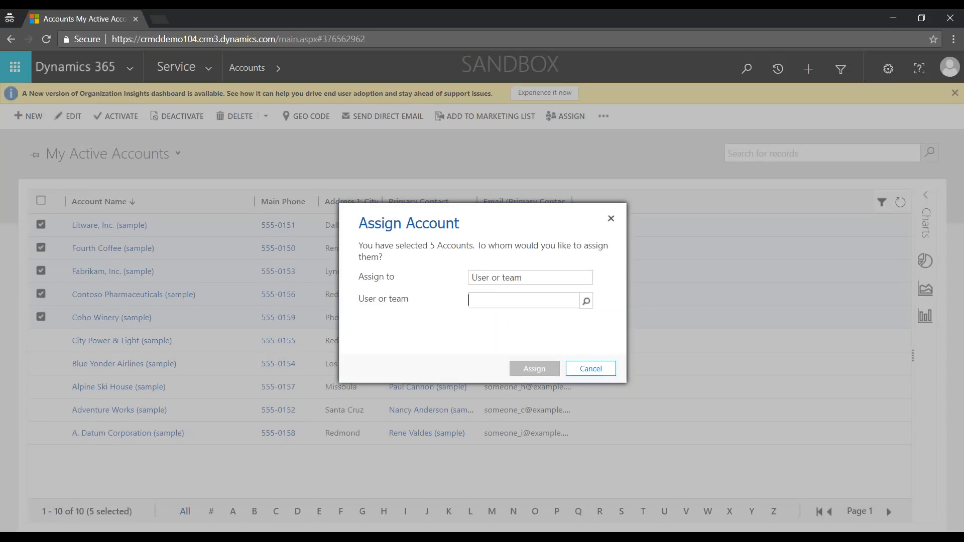
pyautogui.click(587, 301)
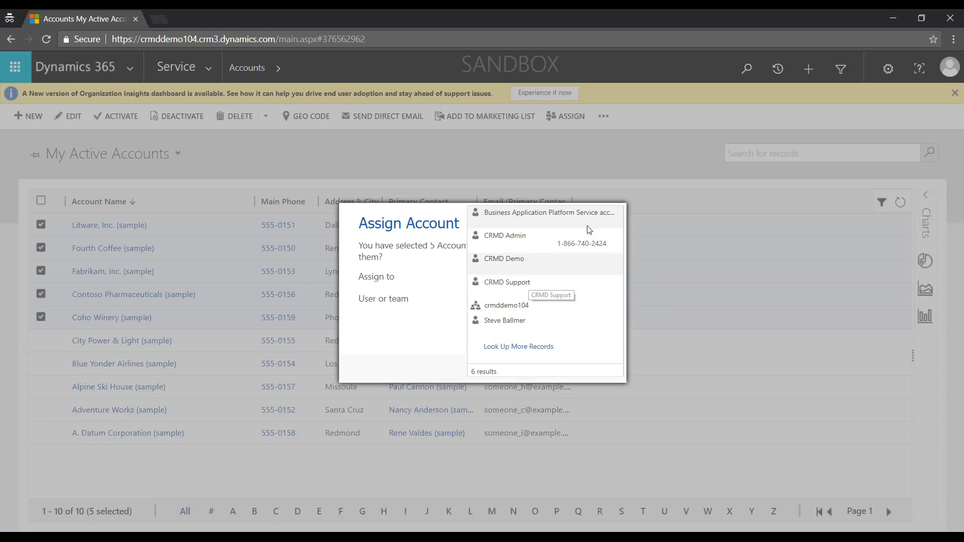
pyautogui.click(429, 346)
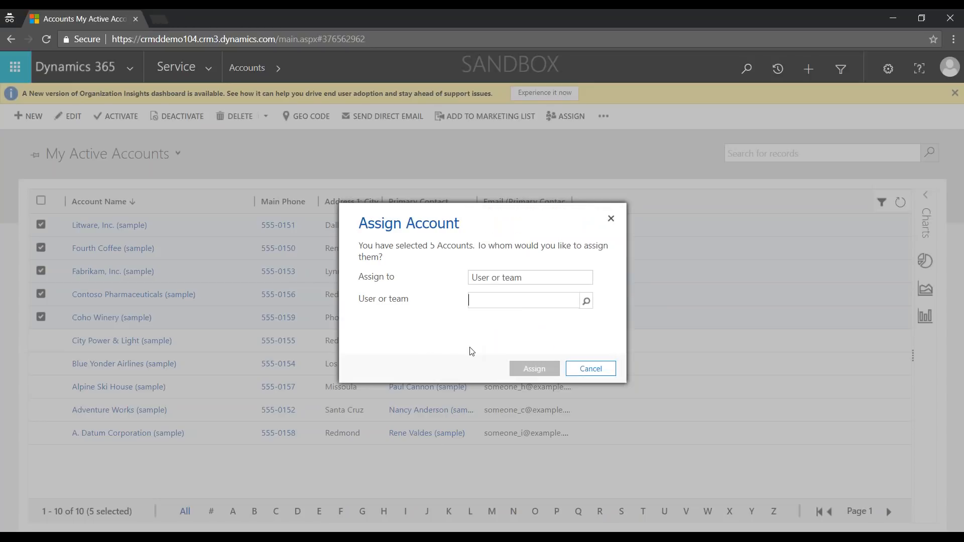
pyautogui.click(577, 366)
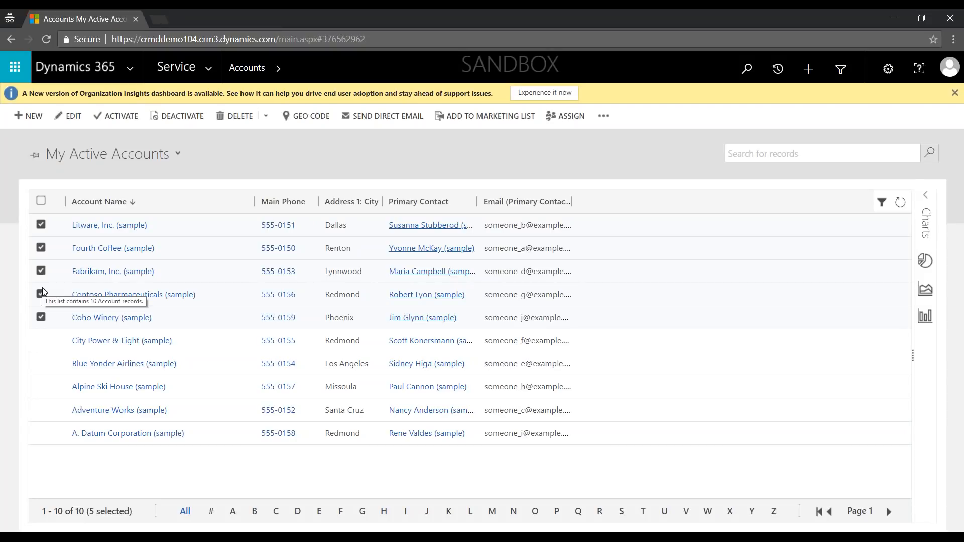
# Step: Select all accounts in the list, examine the Bulk Delete wizard's search criteria and scheduling options, and close the wizard without saving
pyautogui.click(40, 203)
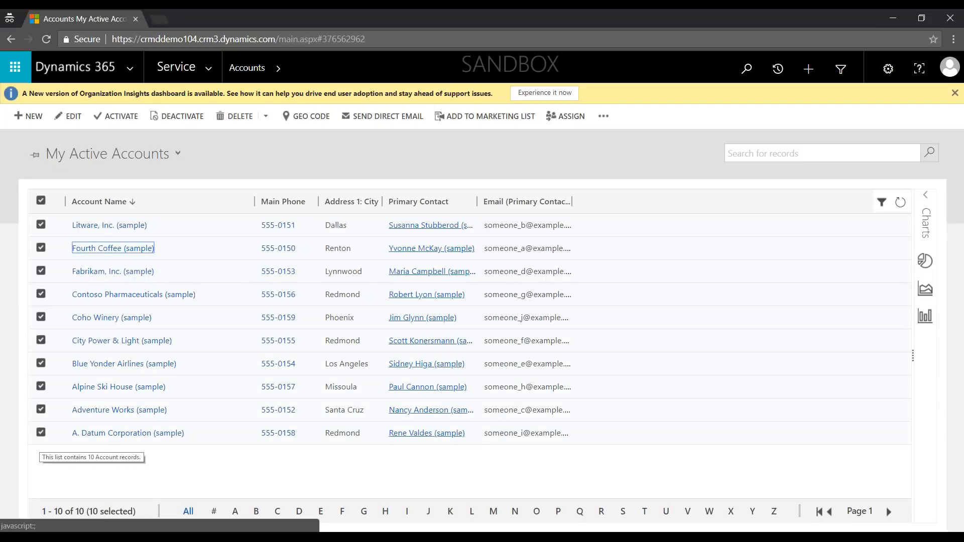
pyautogui.click(266, 121)
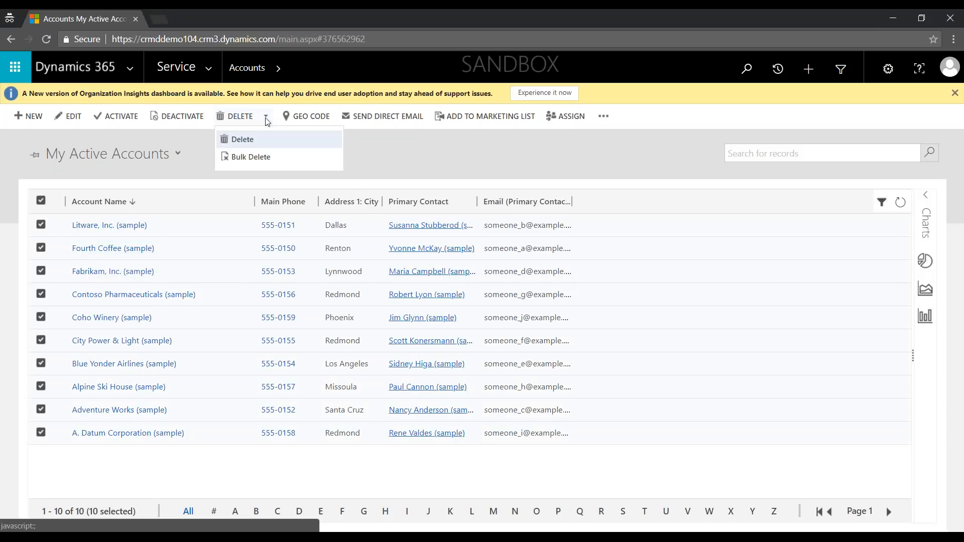
pyautogui.click(247, 157)
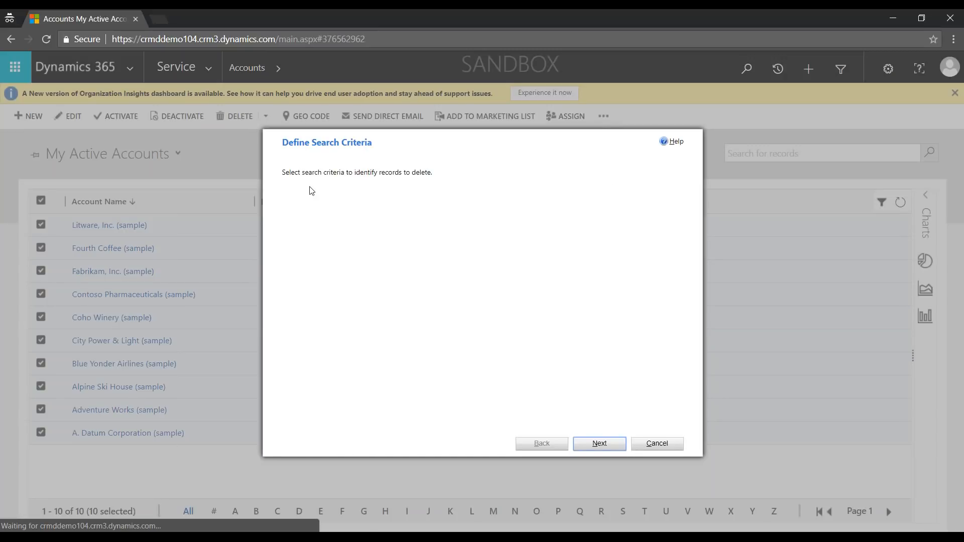
pyautogui.click(442, 256)
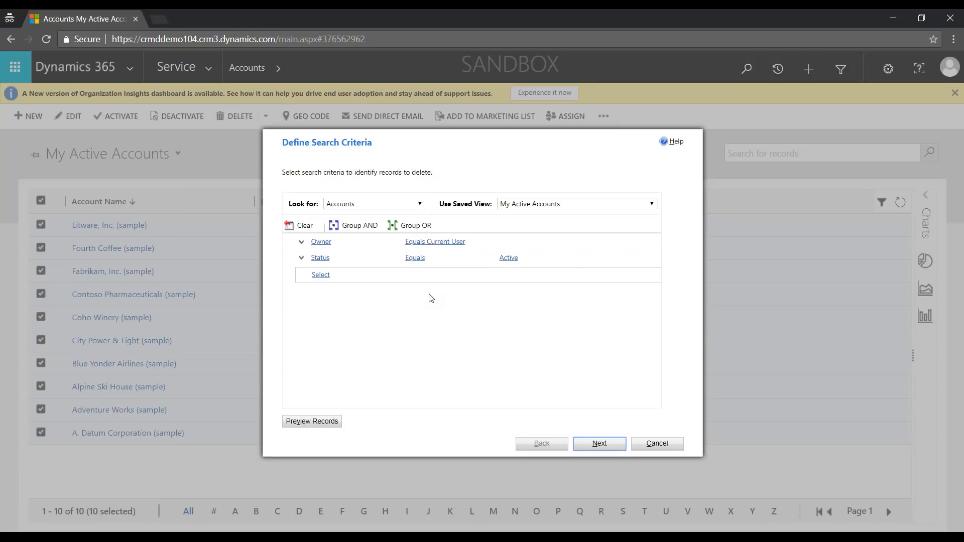
pyautogui.click(621, 439)
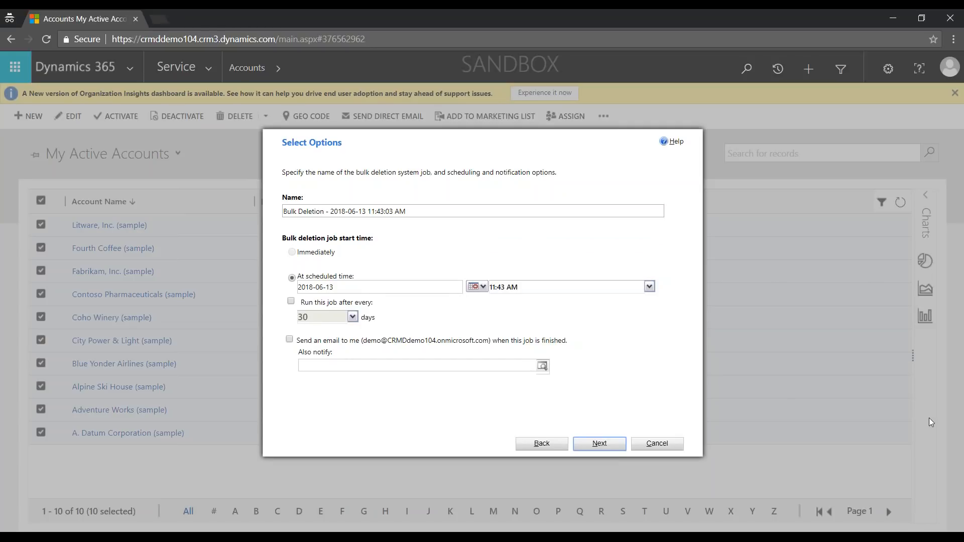
pyautogui.click(656, 445)
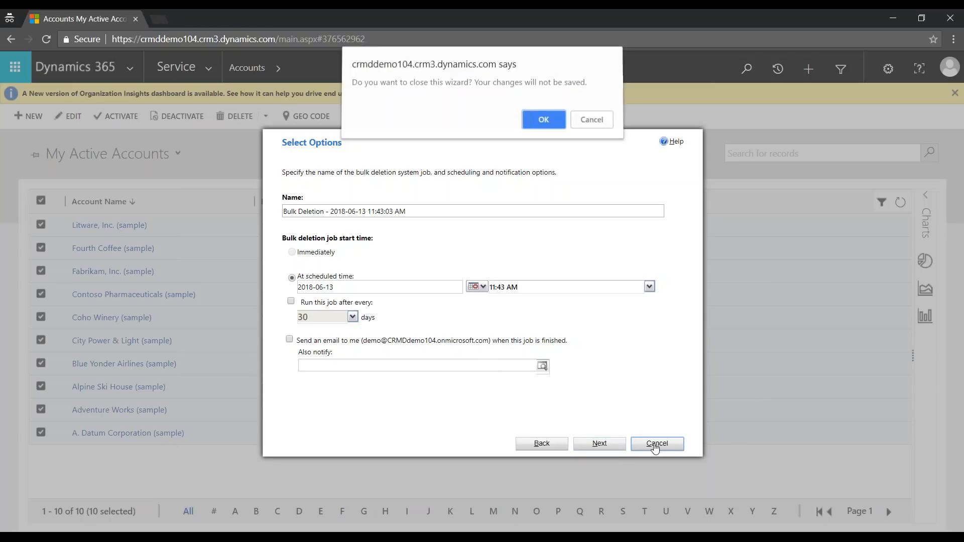
pyautogui.click(545, 122)
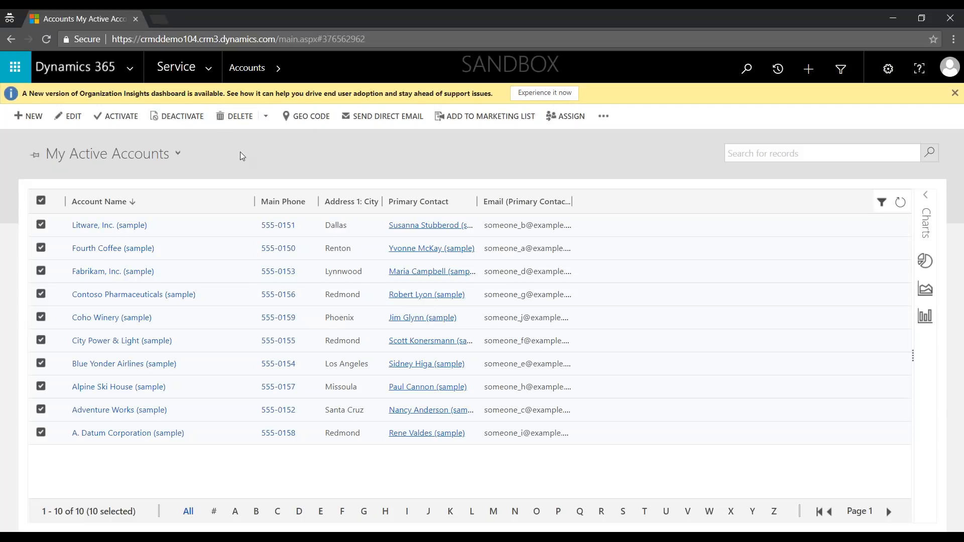
# Step: Select only the Litware, Inc. and Fourth Coffee accounts and review their fields side by side in the Merge Records dialog
pyautogui.click(41, 201)
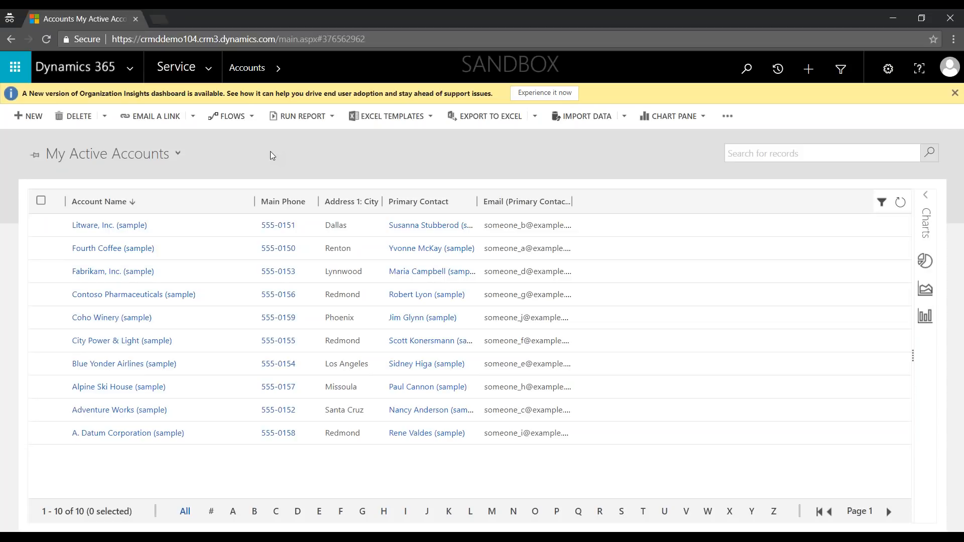
pyautogui.click(42, 225)
pyautogui.click(41, 248)
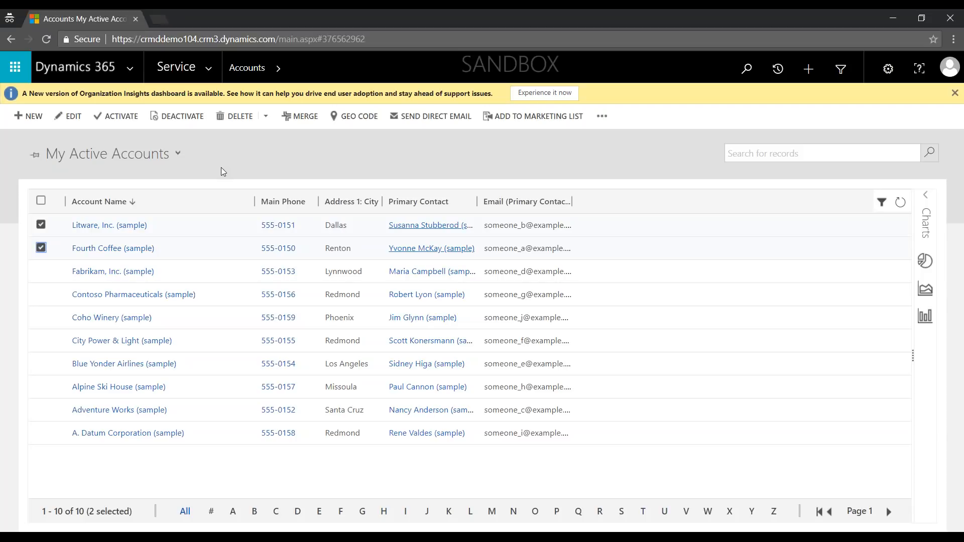
pyautogui.click(299, 116)
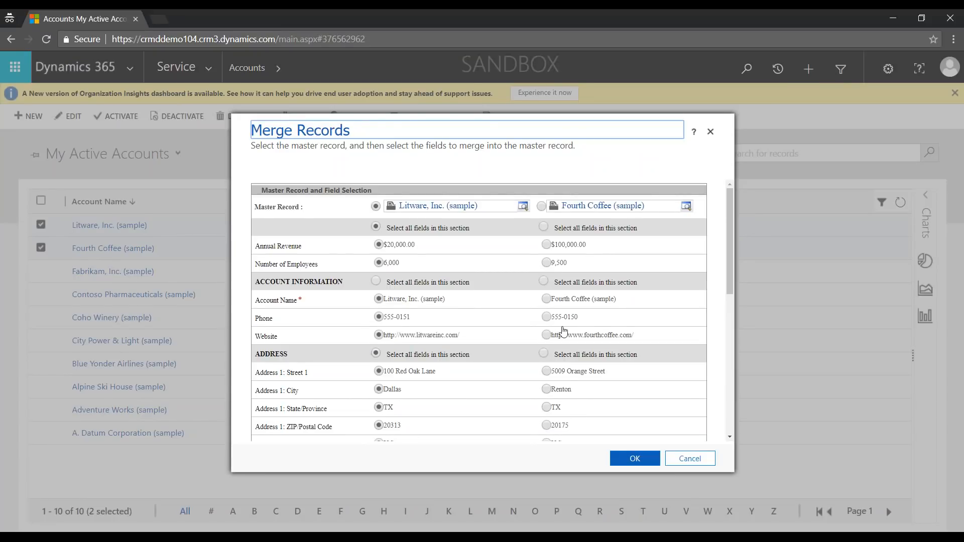
pyautogui.scroll(-1, 730, 336)
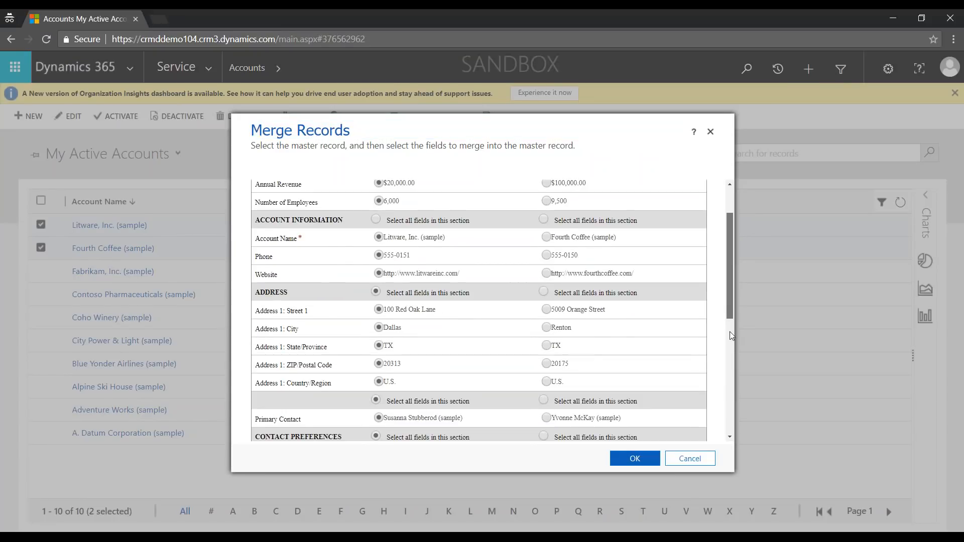
pyautogui.scroll(-6, 731, 336)
pyautogui.scroll(7, 309, 205)
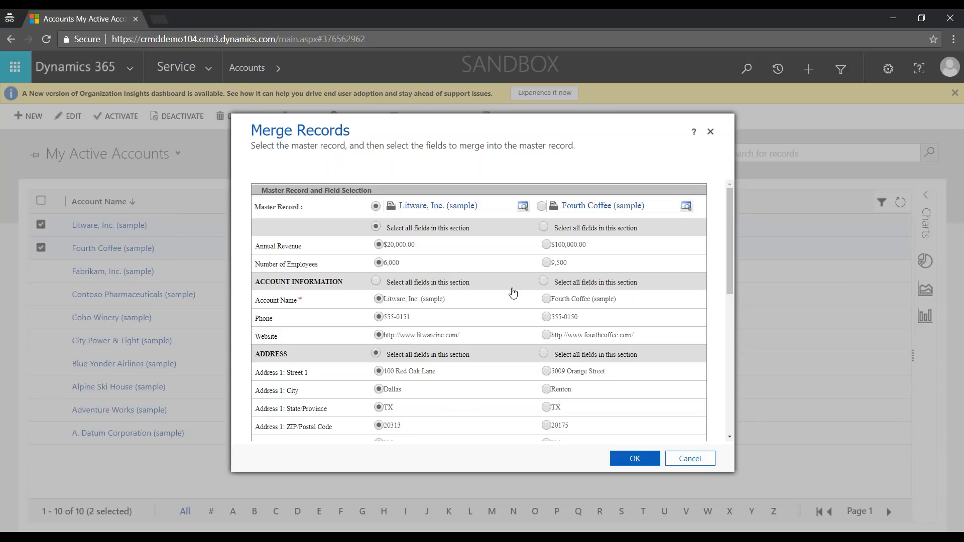
# Step: Choose Fourth Coffee's Number of Employees and all its Address fields for the merge, and cancel the merge
pyautogui.click(547, 263)
pyautogui.click(543, 354)
pyautogui.click(543, 353)
pyautogui.scroll(-5, 340, 404)
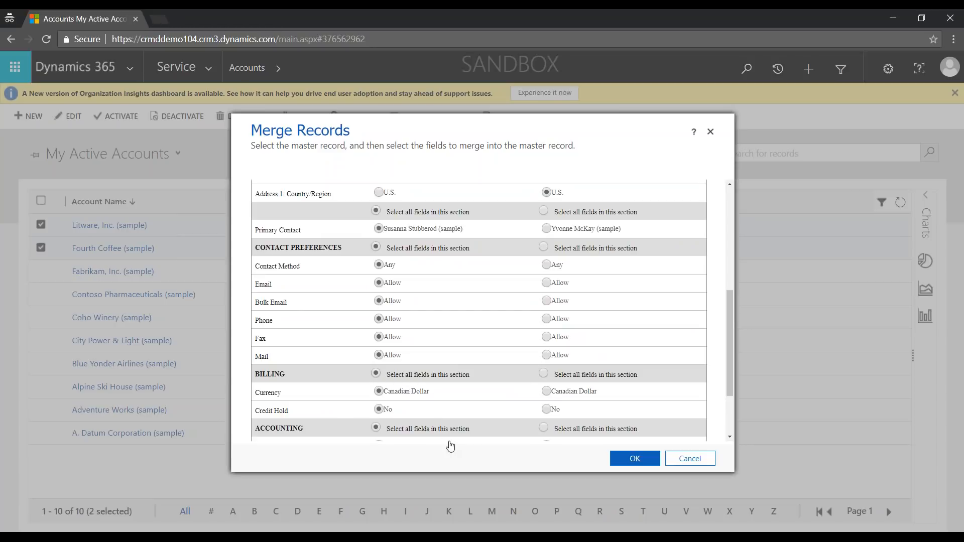
pyautogui.click(685, 464)
pyautogui.click(173, 228)
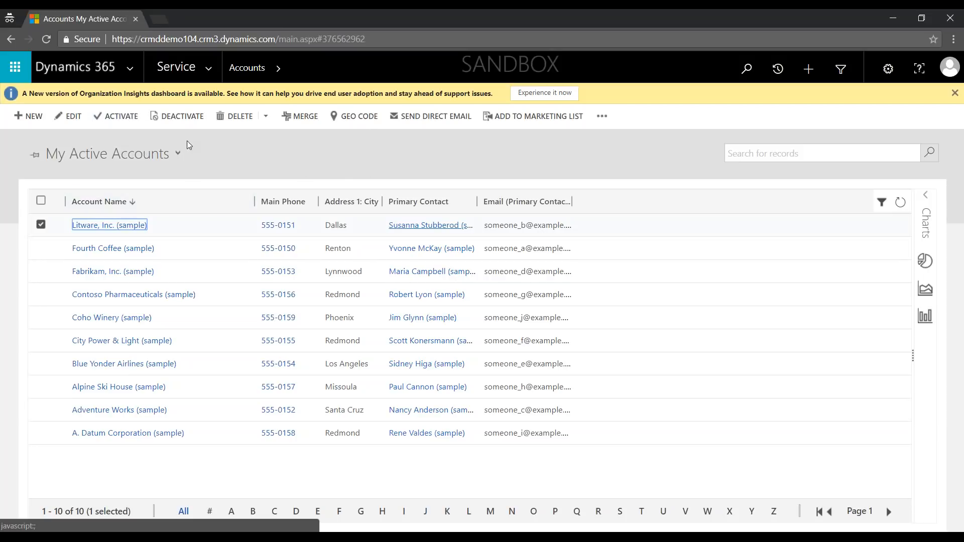
# Step: Display the Inactive Accounts view, and change the list to the Active Accounts view
pyautogui.click(178, 154)
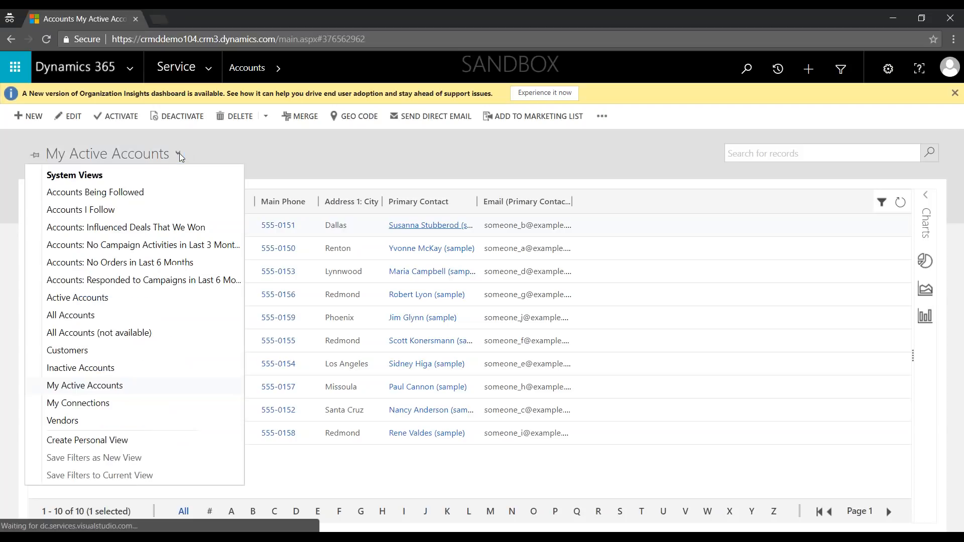
pyautogui.click(81, 369)
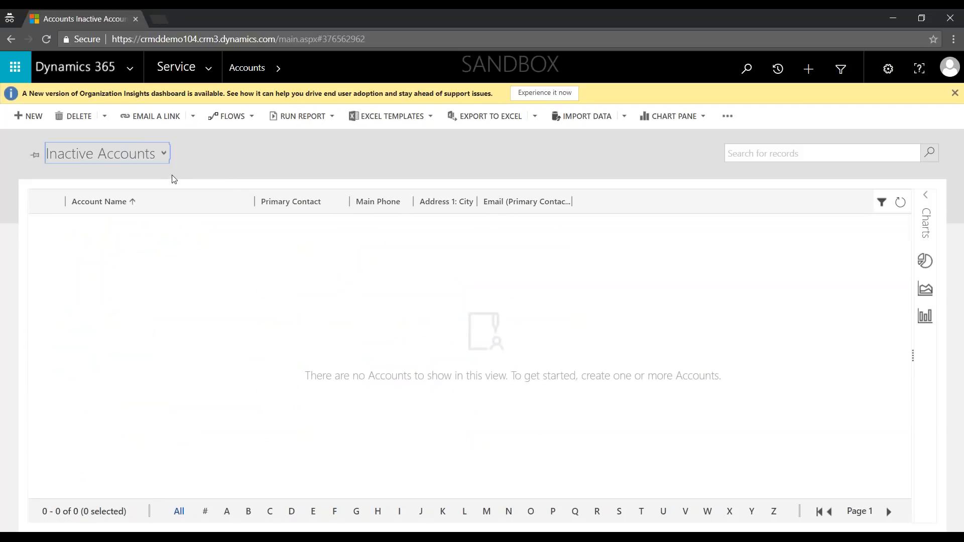
pyautogui.click(166, 154)
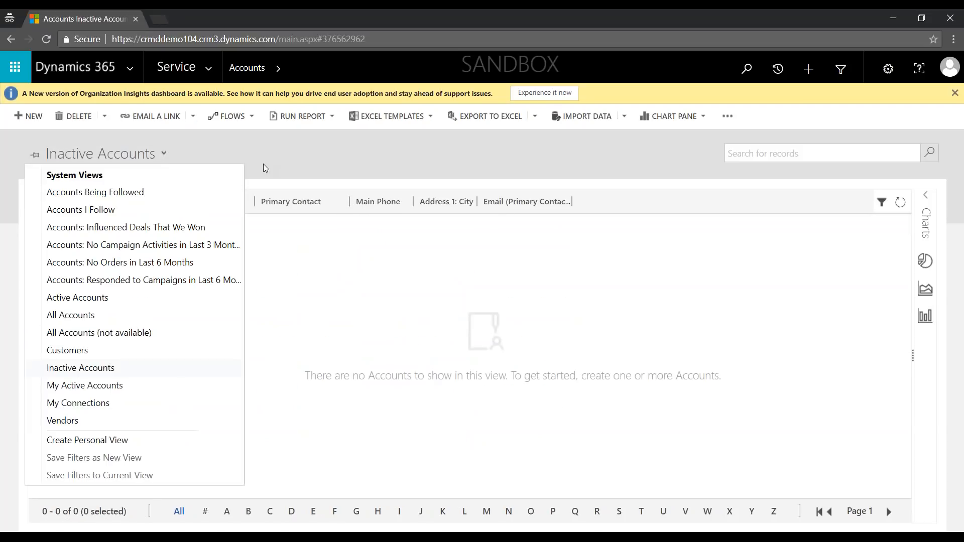
pyautogui.click(263, 164)
pyautogui.click(165, 154)
pyautogui.click(98, 298)
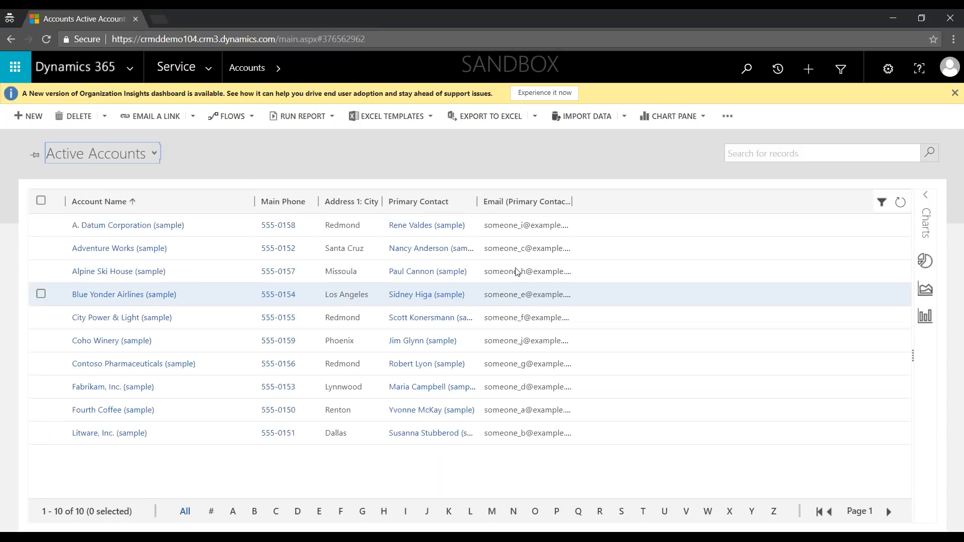
# Step: Review the Excel export options and the additional commands available for the Active Accounts list
pyautogui.click(538, 123)
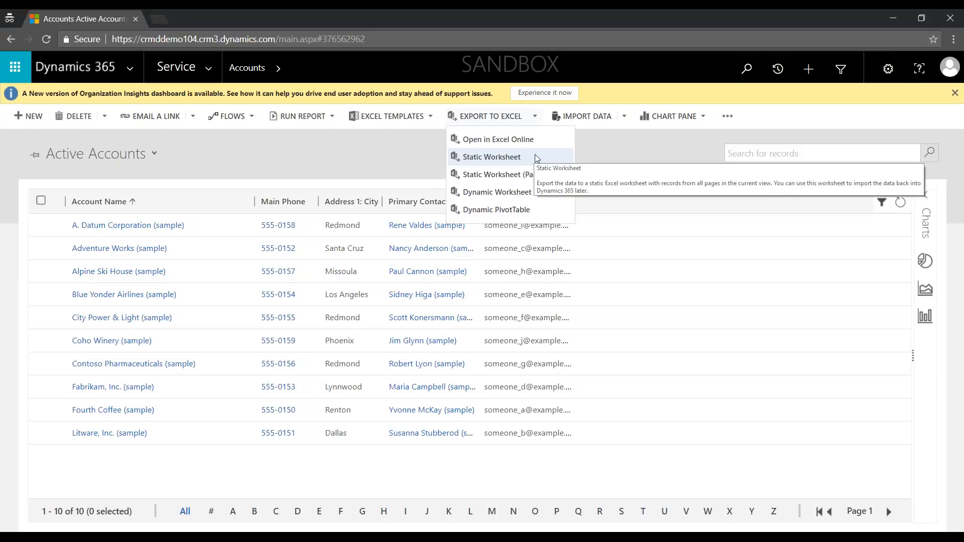
pyautogui.click(595, 164)
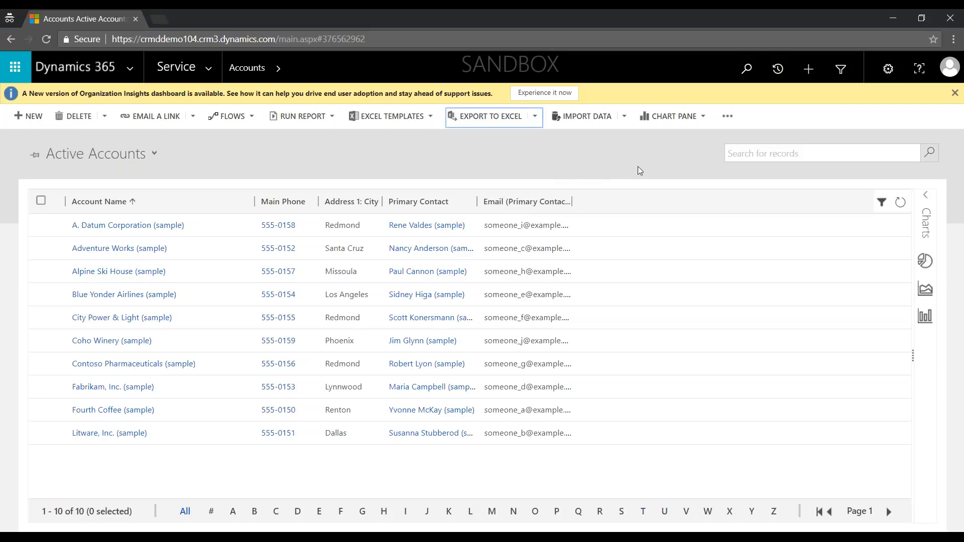
pyautogui.click(727, 117)
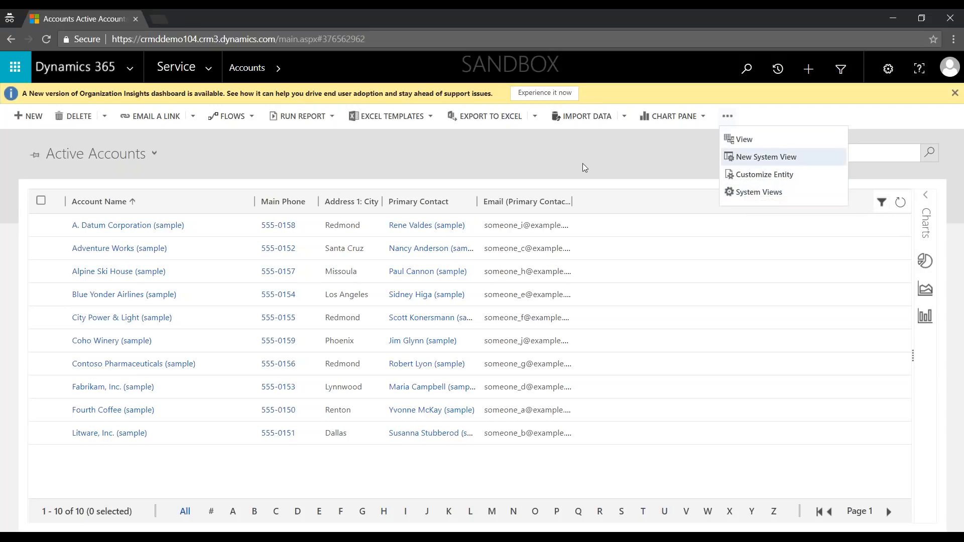
# Step: Open the A. Datum Corporation account and review the options for connecting it
pyautogui.doubleClick(211, 228)
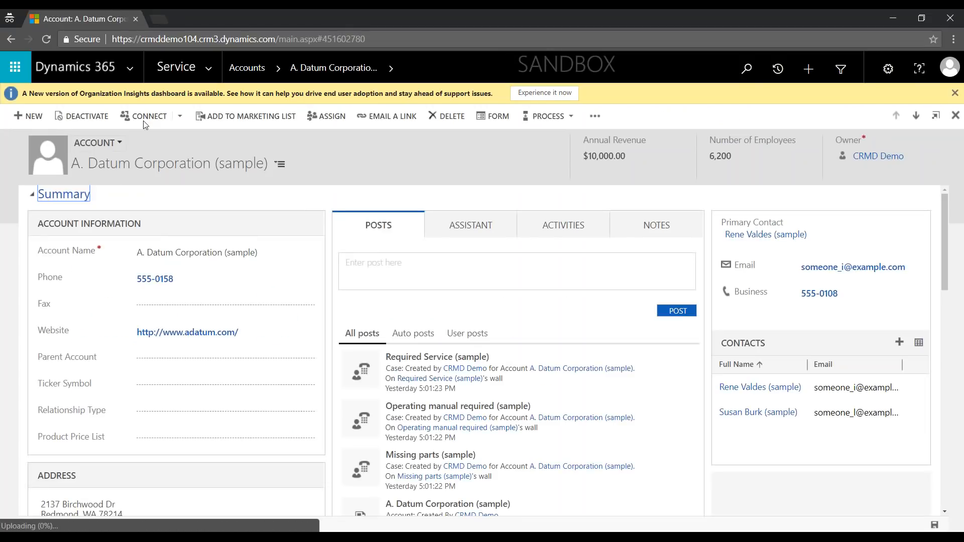
pyautogui.click(180, 118)
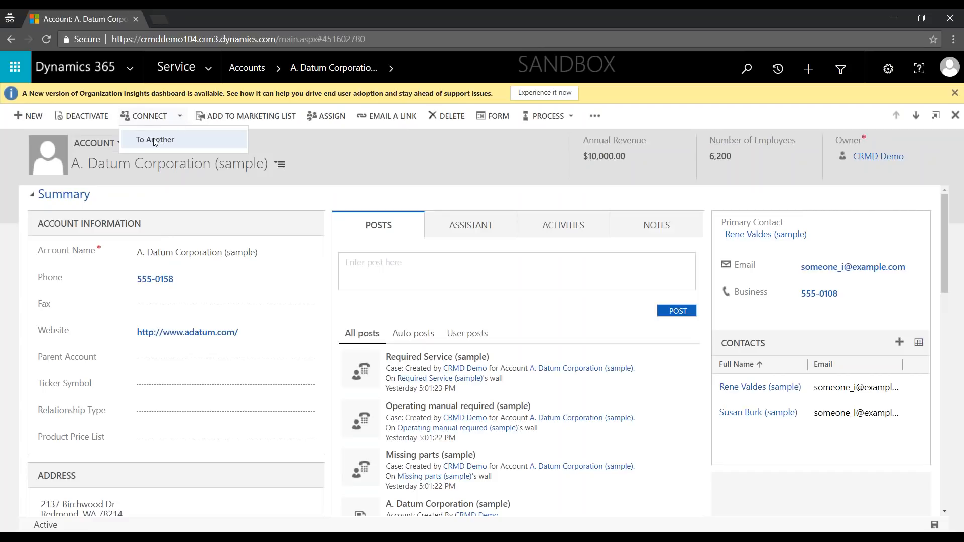
pyautogui.click(431, 158)
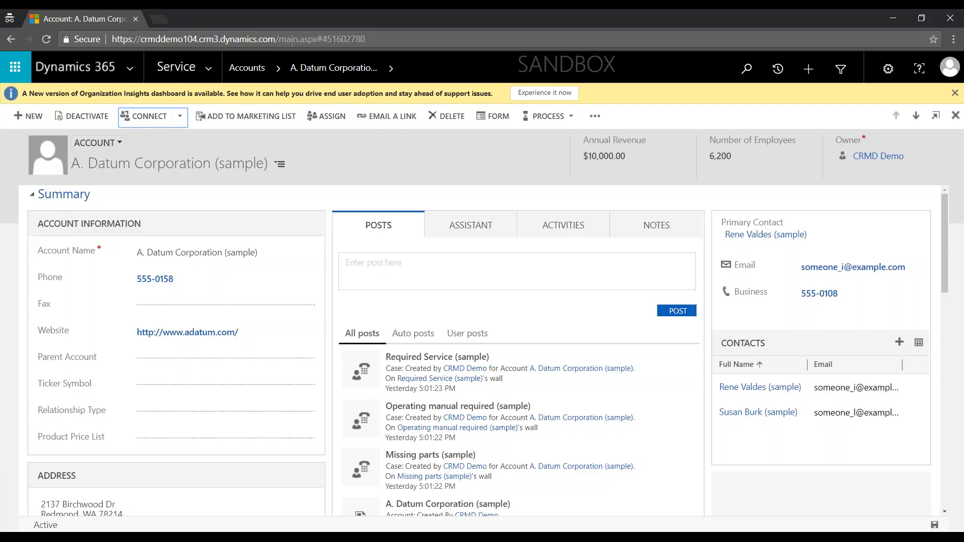
# Step: Start an email containing a link to the A. Datum Corporation account, close it unsent, and return to the accounts list
pyautogui.click(404, 120)
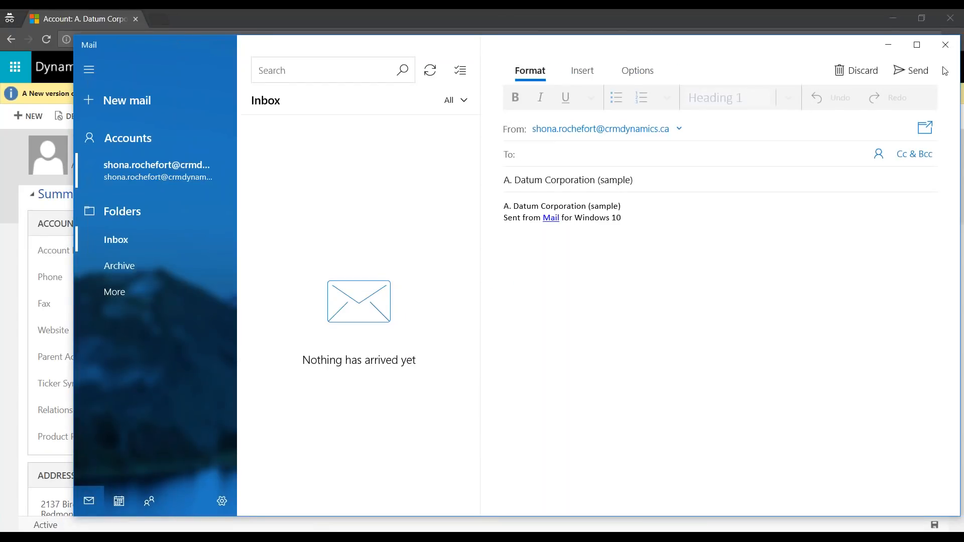
pyautogui.click(946, 44)
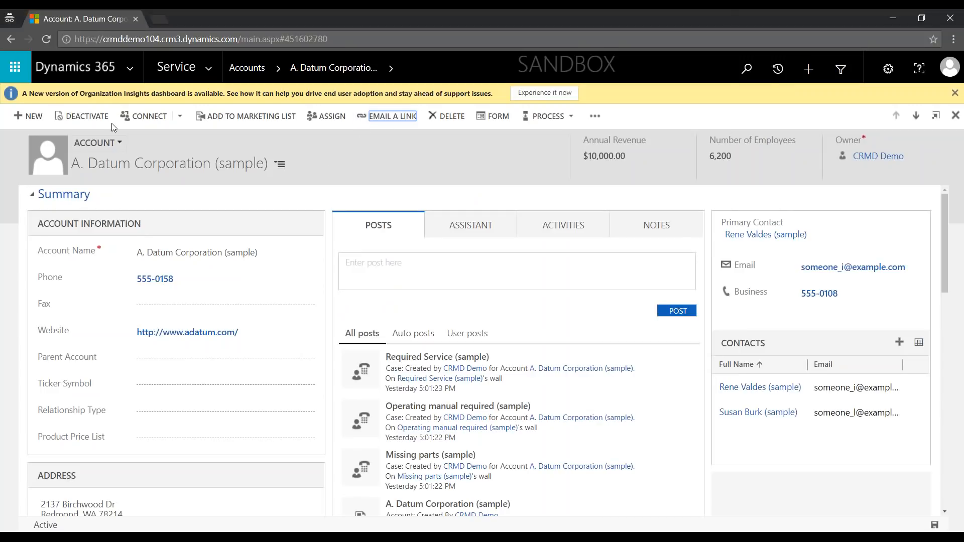
pyautogui.click(602, 123)
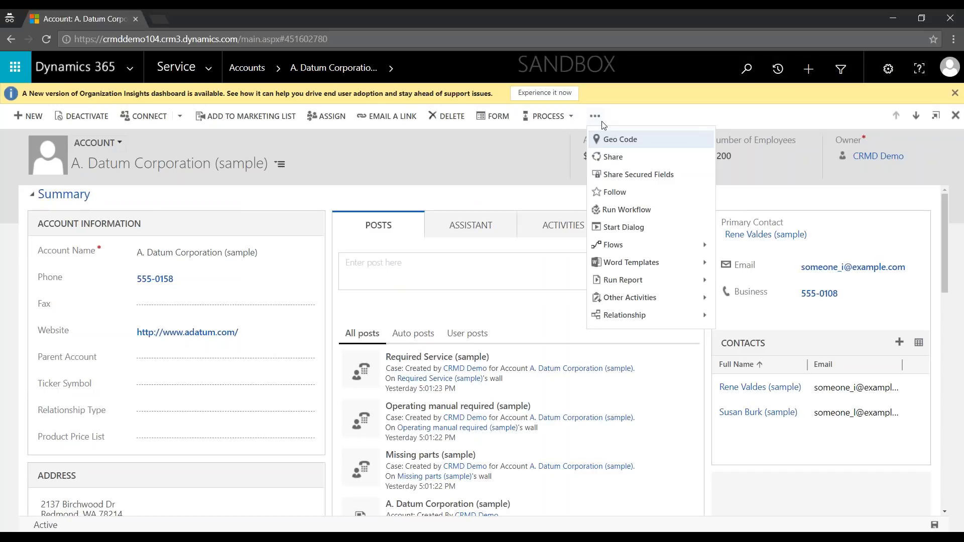
pyautogui.click(247, 68)
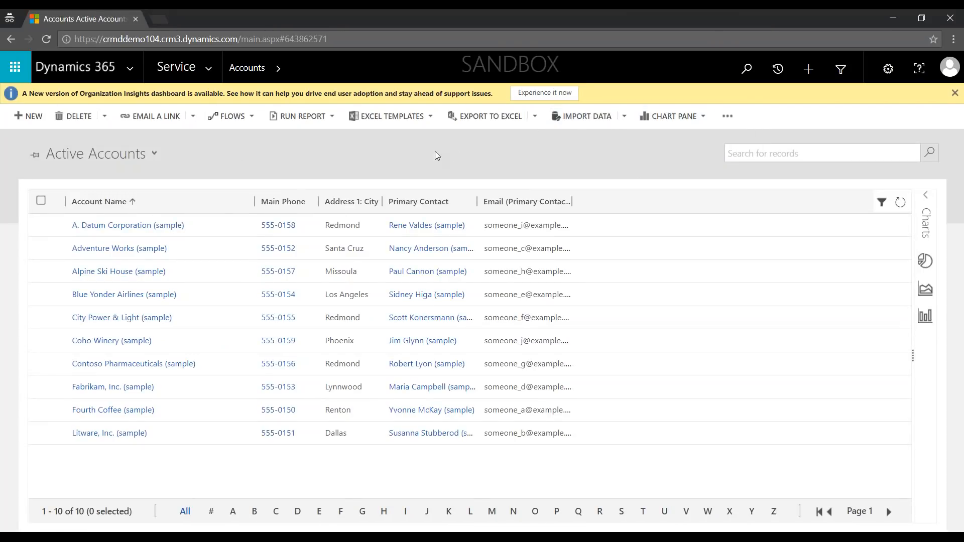
# Step: Select the Adventure Works account in the list and review its additional commands, including the Email a Link options
pyautogui.click(41, 248)
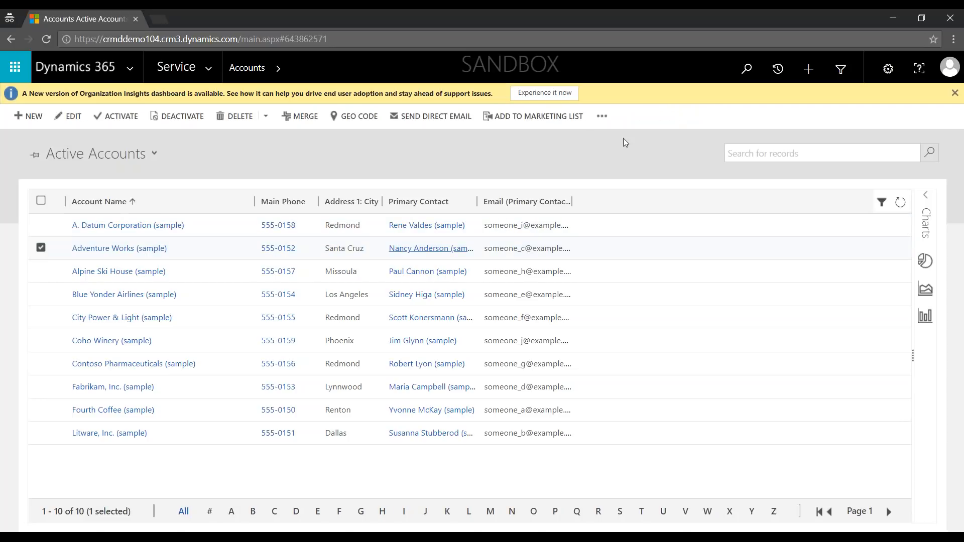
pyautogui.click(602, 116)
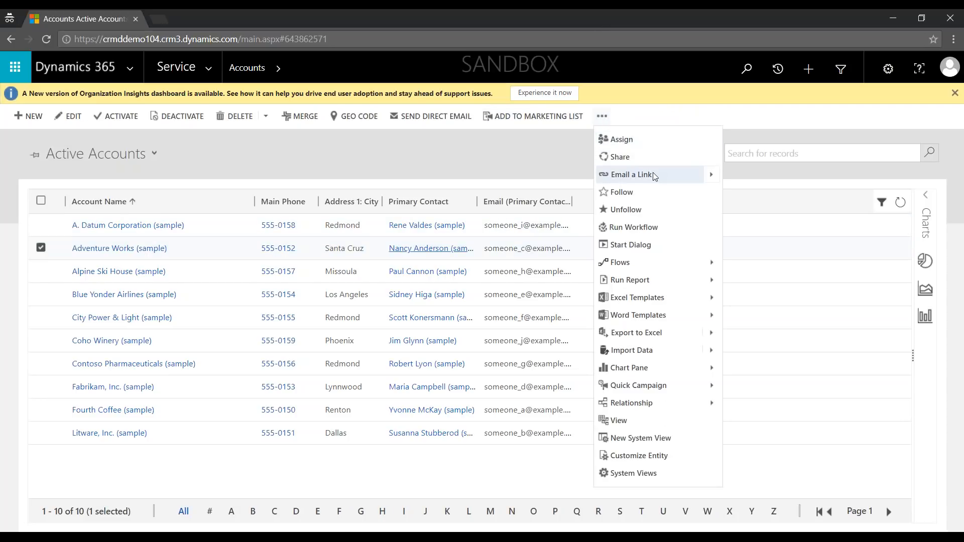
pyautogui.click(715, 180)
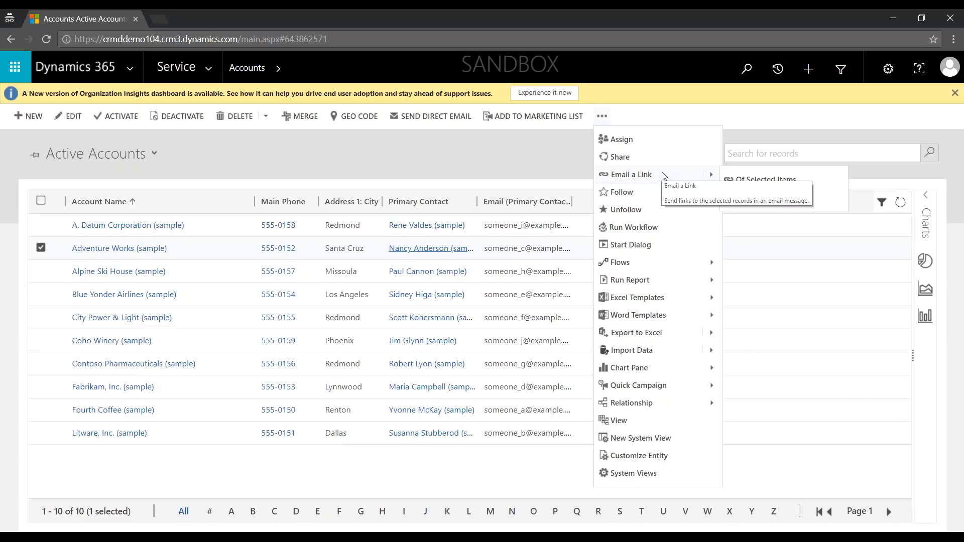
pyautogui.click(278, 161)
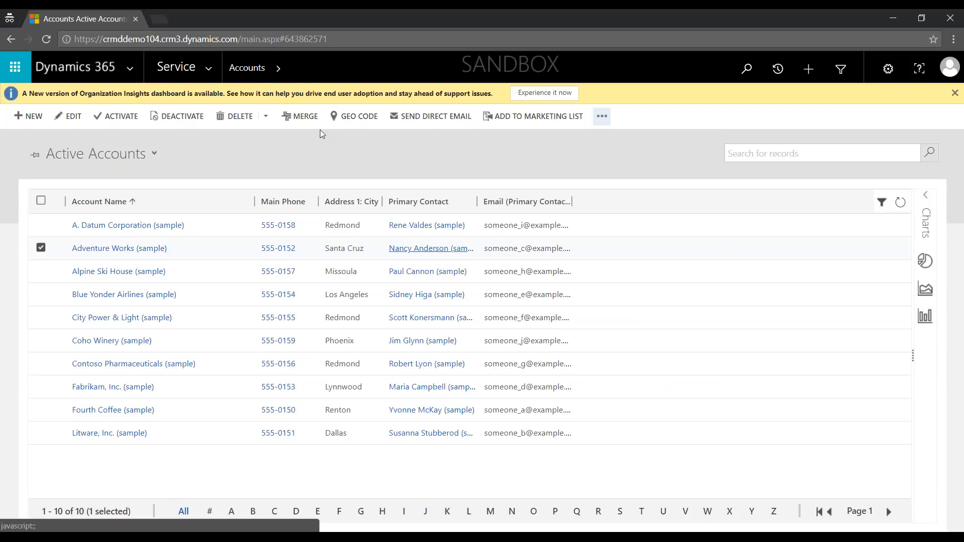
# Step: Open the Adventure Works account and review its Process, additional record and Other Activities commands
pyautogui.doubleClick(210, 247)
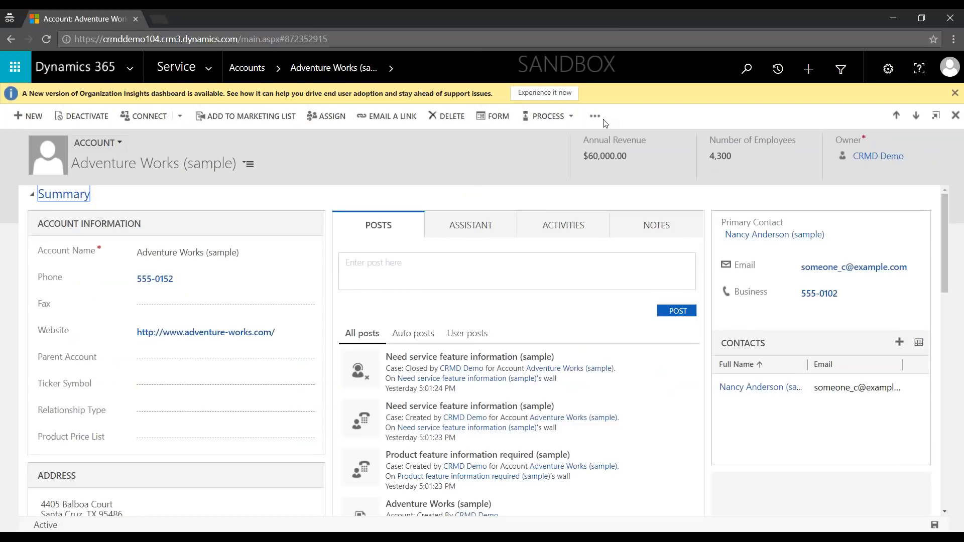
pyautogui.click(568, 120)
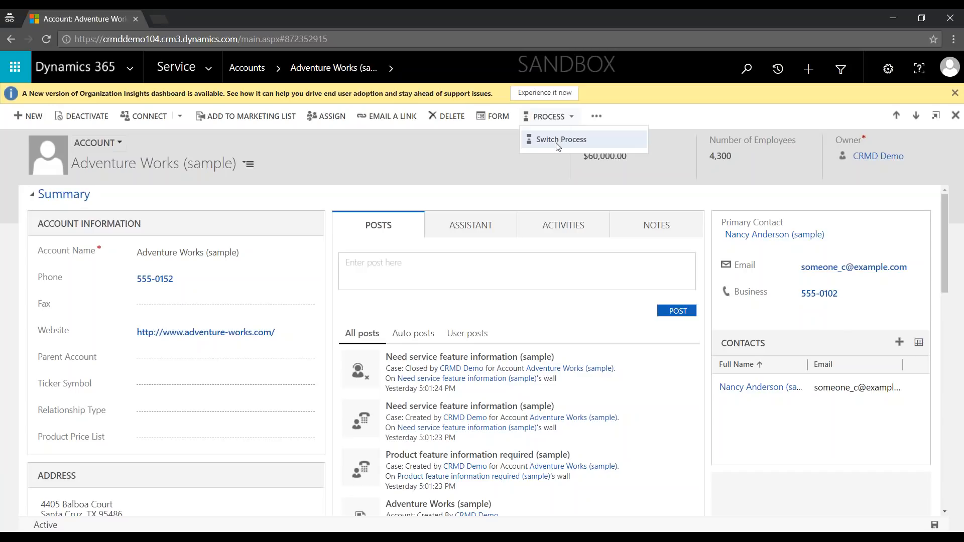
pyautogui.click(596, 116)
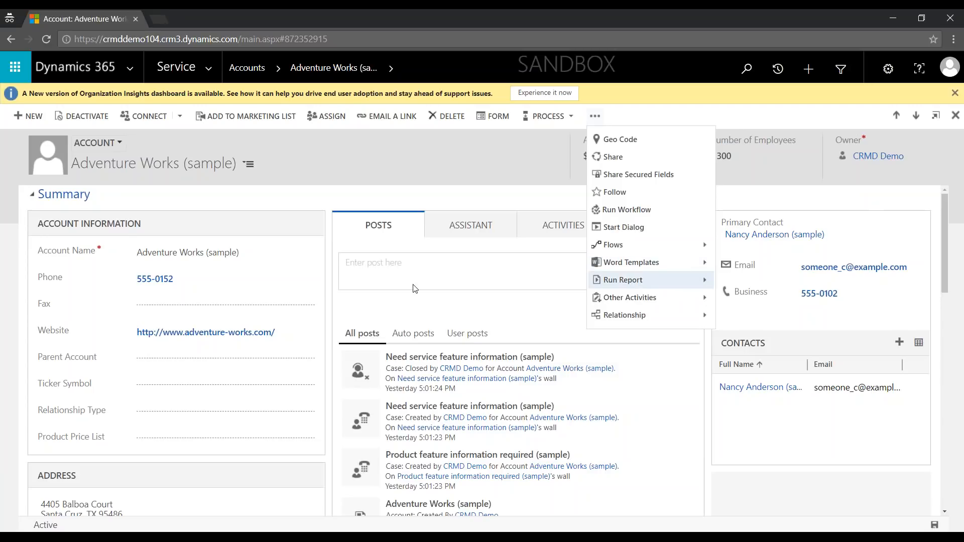
pyautogui.click(705, 299)
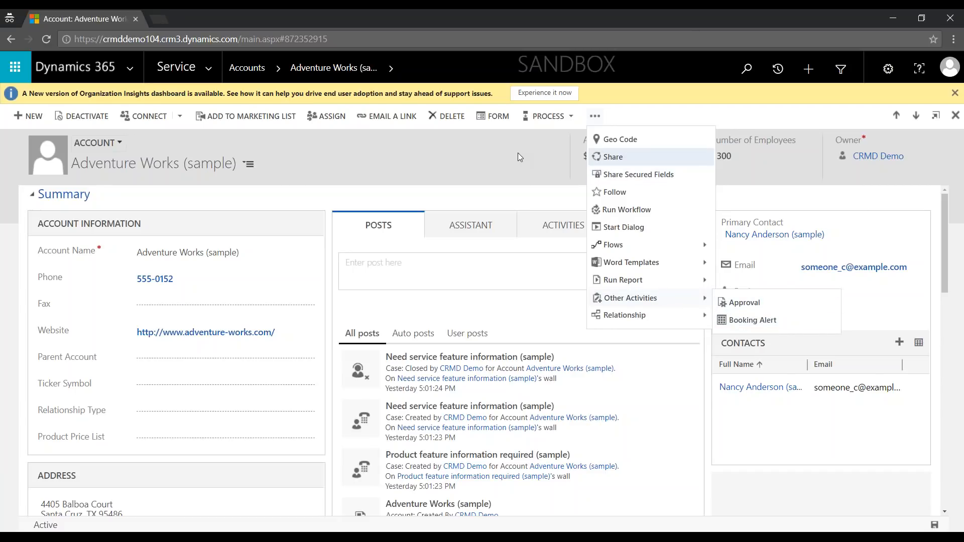
pyautogui.click(390, 172)
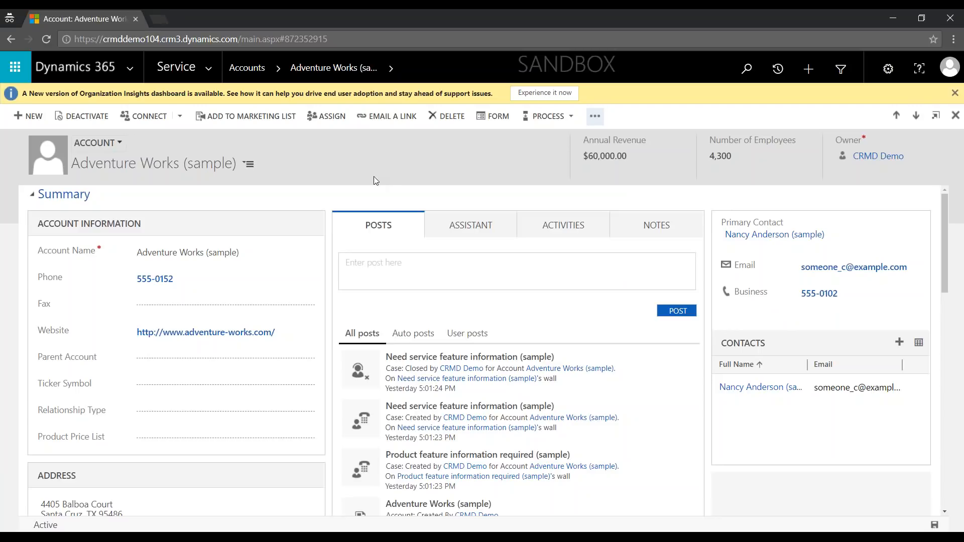
# Step: Return to the Active Accounts list and review the additional commands for the selected Adventure Works account
pyautogui.click(246, 67)
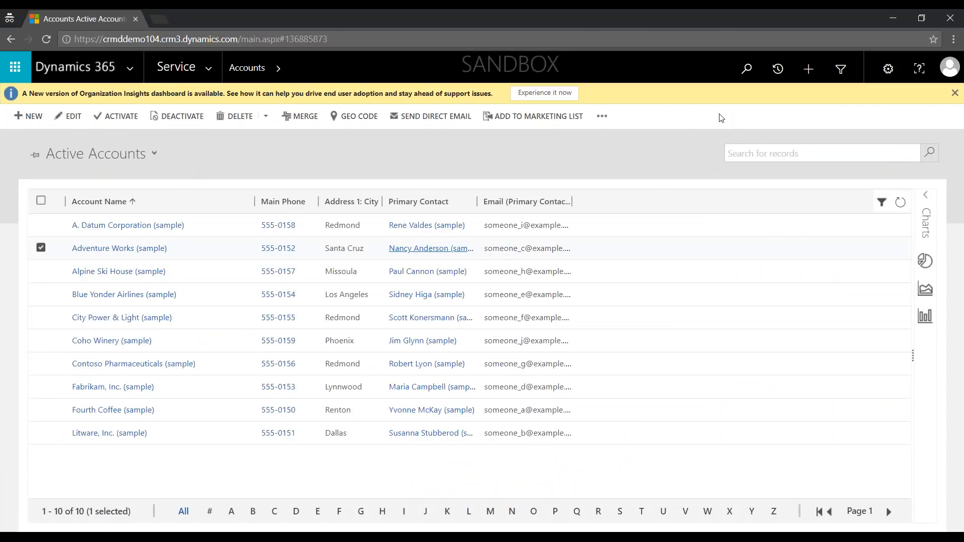
pyautogui.click(602, 117)
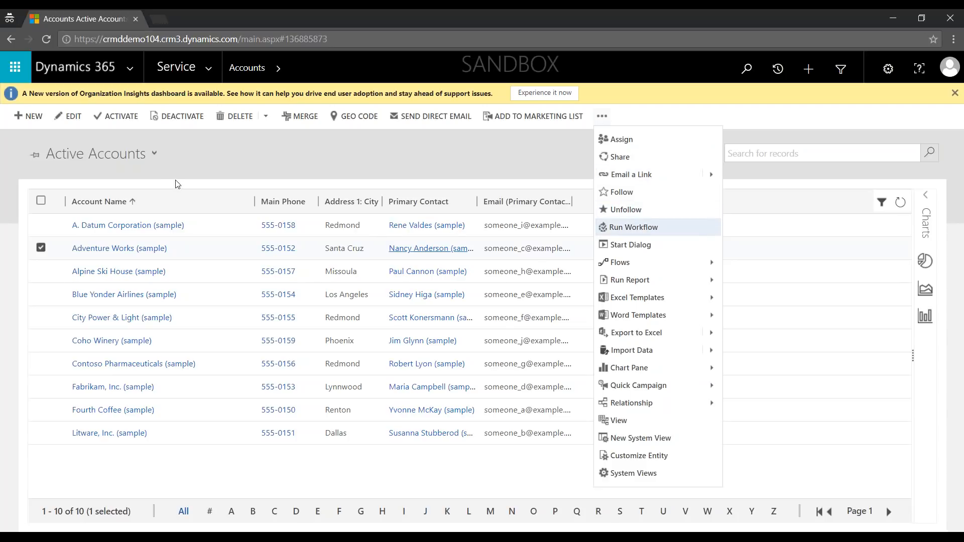
pyautogui.click(213, 70)
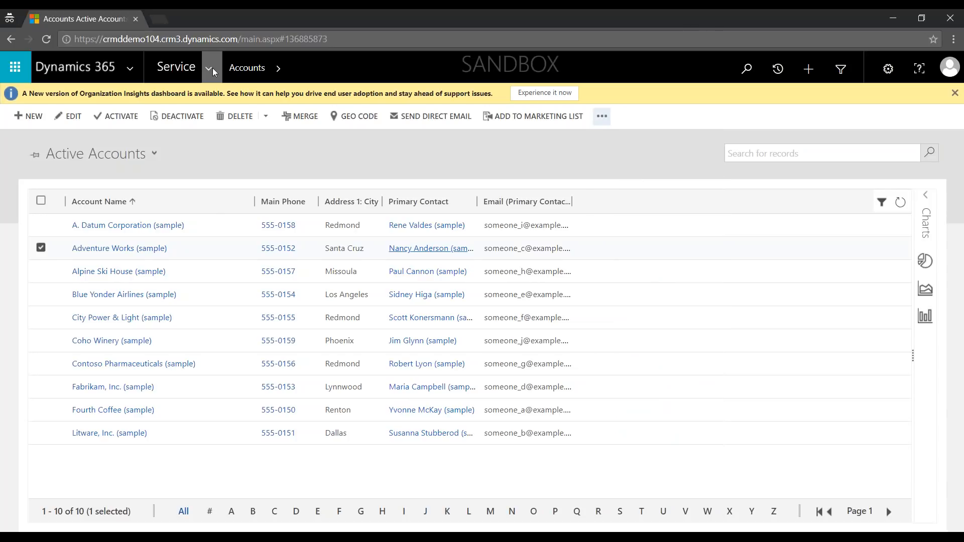
# Step: Open Data Management in the Settings area and display the organization's Duplicate Detection Rules
pyautogui.click(210, 74)
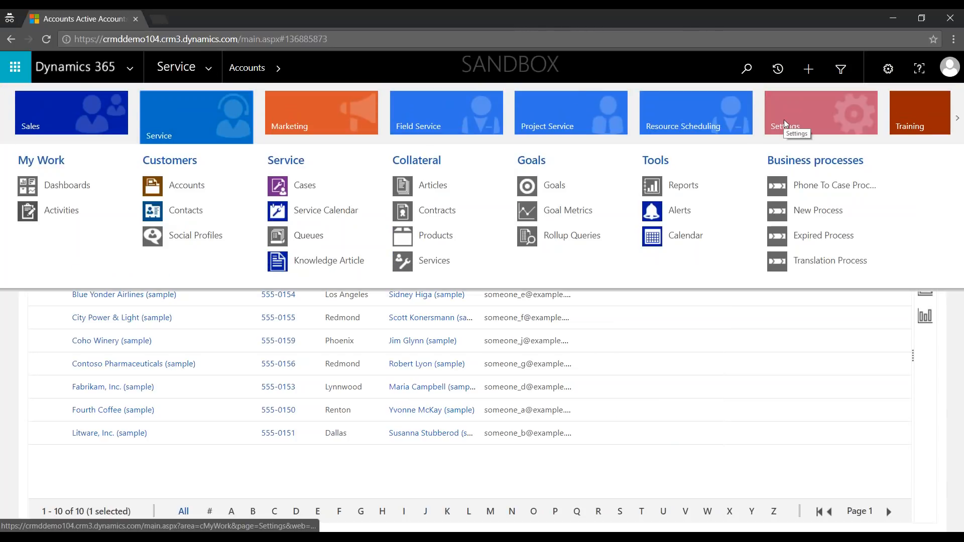
pyautogui.click(786, 124)
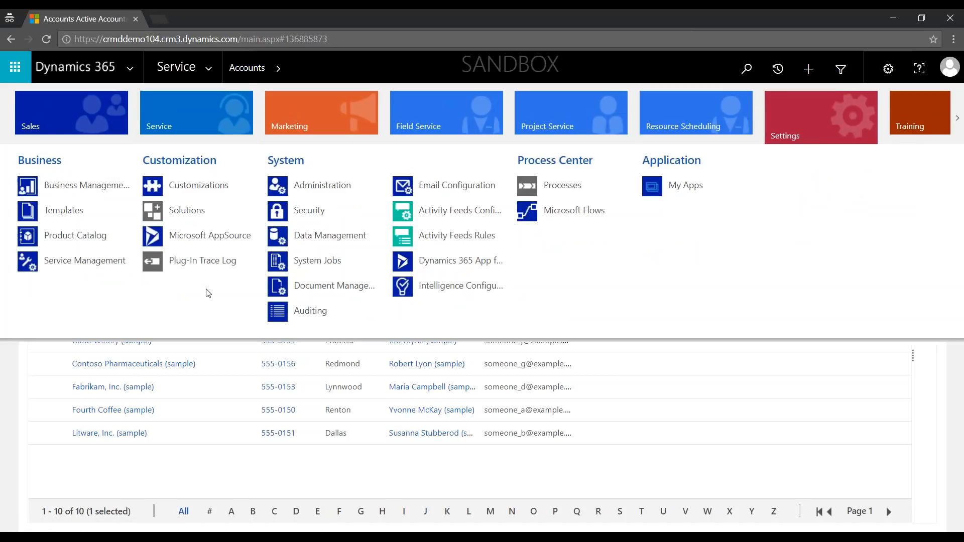
pyautogui.click(313, 235)
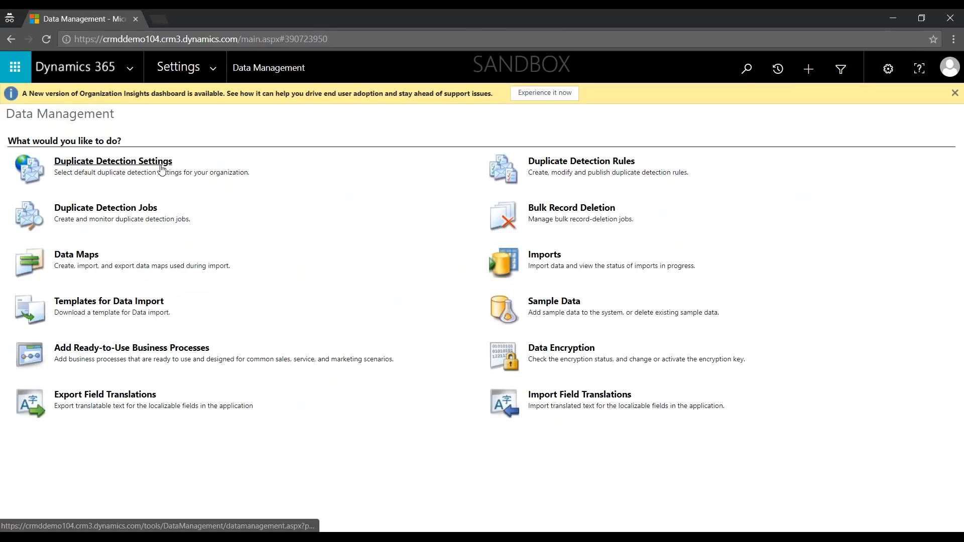
pyautogui.click(547, 166)
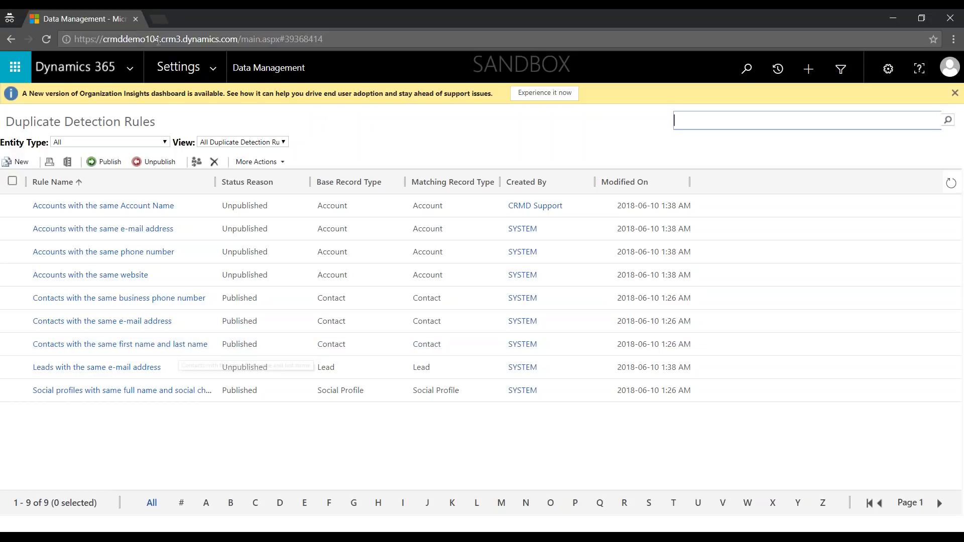
# Step: Display the Business Management settings page and review the categories available in the Settings area
pyautogui.click(194, 72)
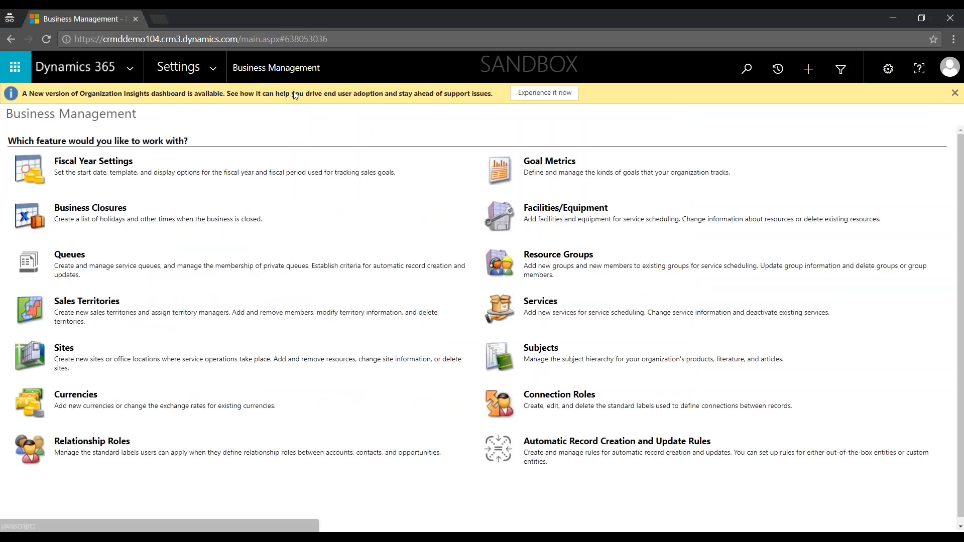
pyautogui.click(218, 72)
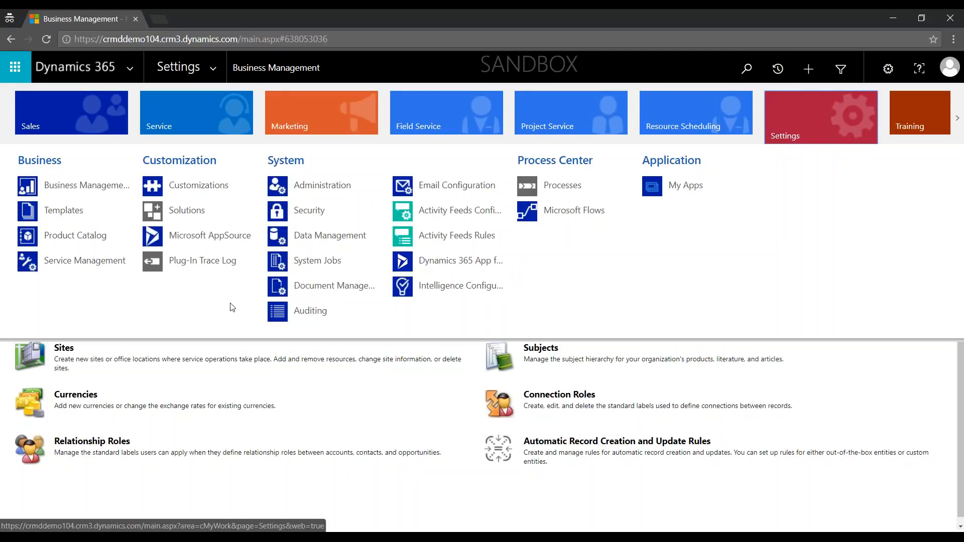
pyautogui.click(226, 481)
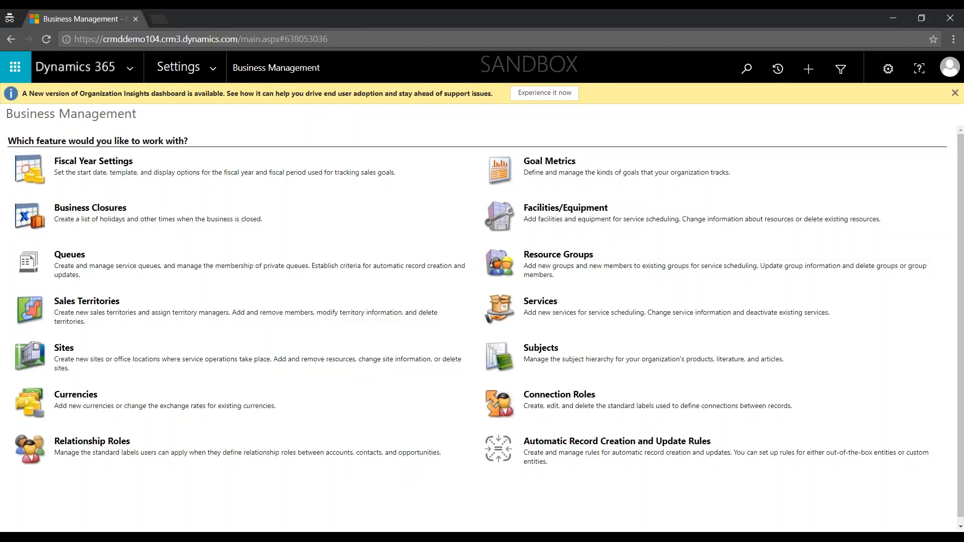
# Step: Switch to PowerPoint to show the closing questions slide, and return to Dynamics 365
pyautogui.hotkey('alt', 'Tab')
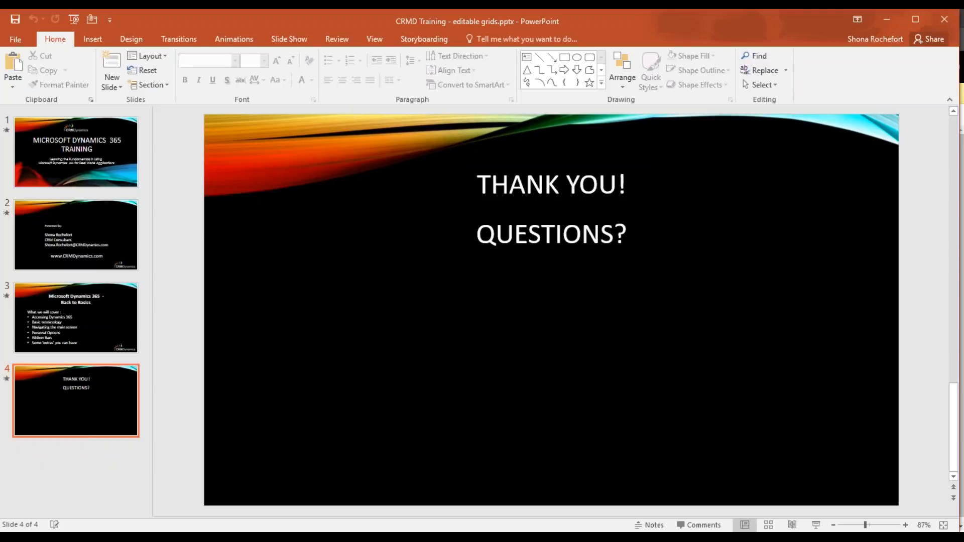
pyautogui.click(289, 536)
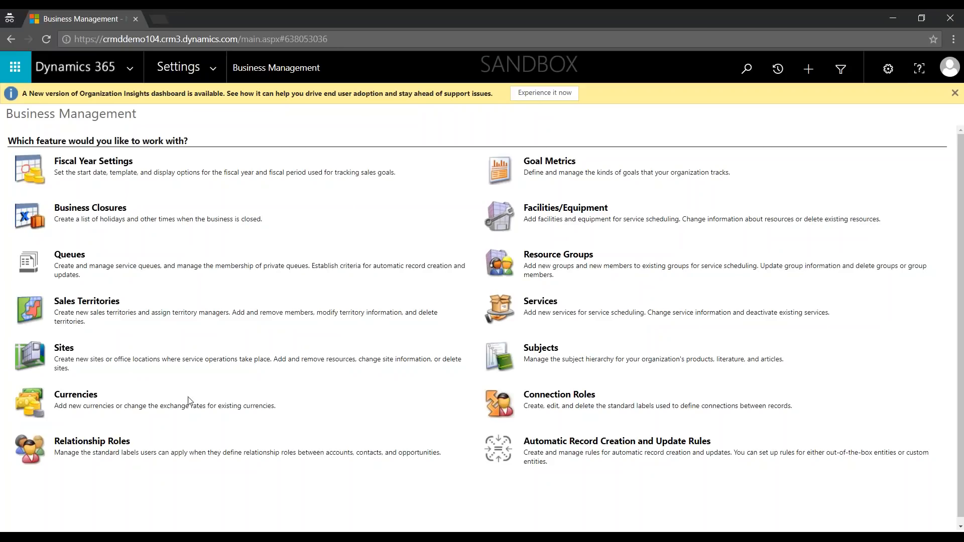
# Step: Display the Cases list in the Service area and open the Average order shipment time case
pyautogui.click(217, 68)
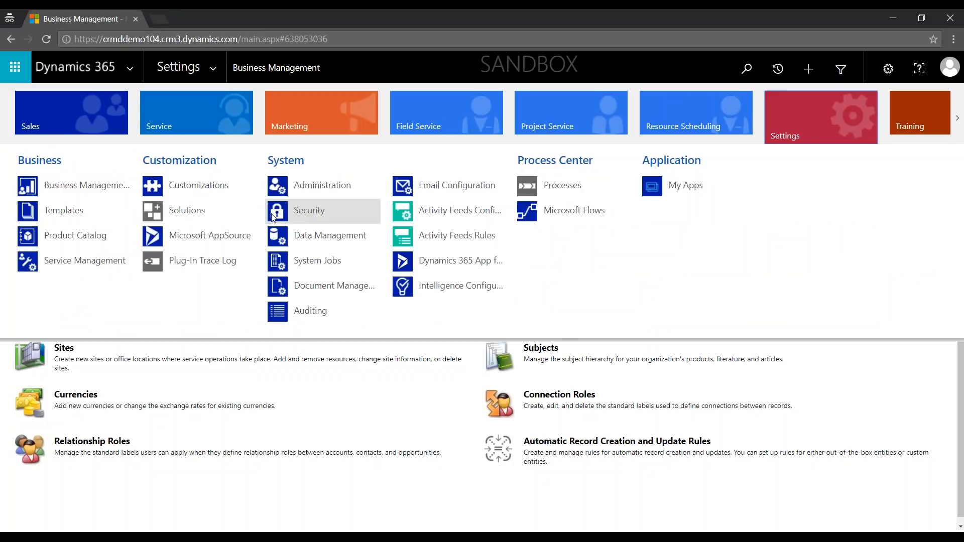
pyautogui.click(192, 113)
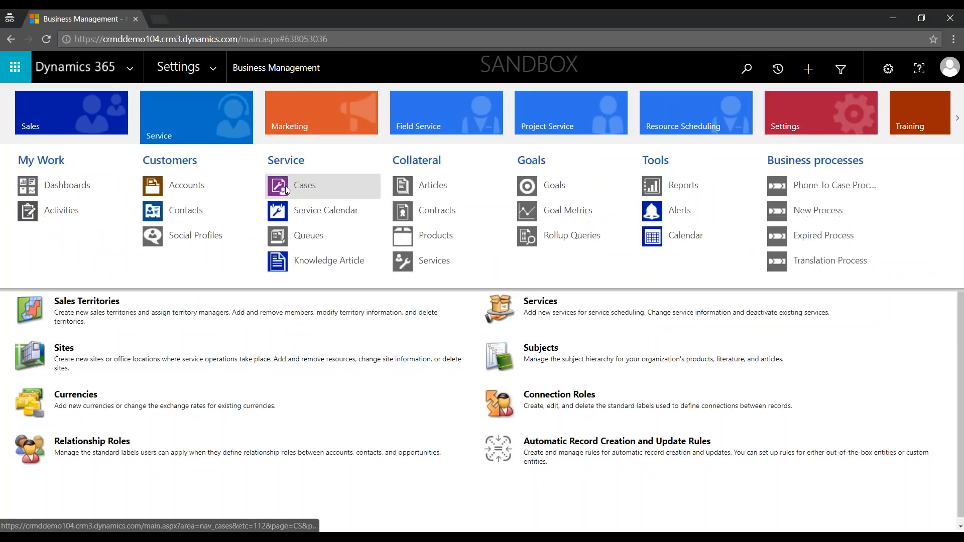
pyautogui.click(286, 189)
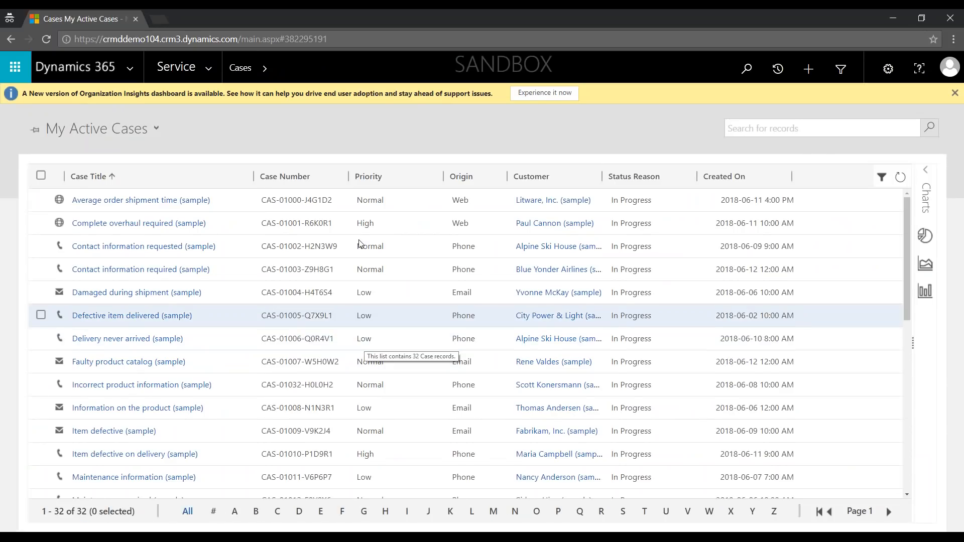
pyautogui.doubleClick(359, 246)
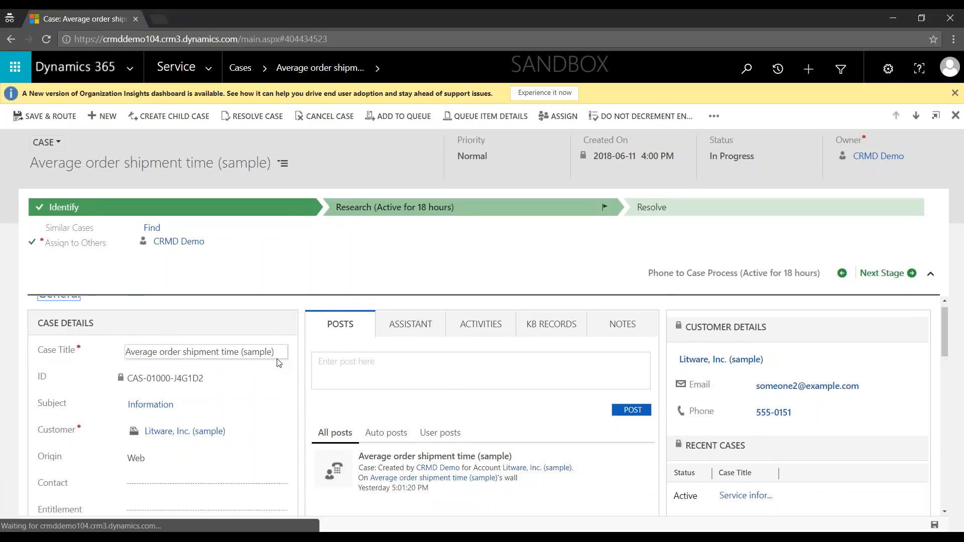
# Step: Review the case form's Origin options and its remaining sections down to Field Service
pyautogui.scroll(-3, 265, 374)
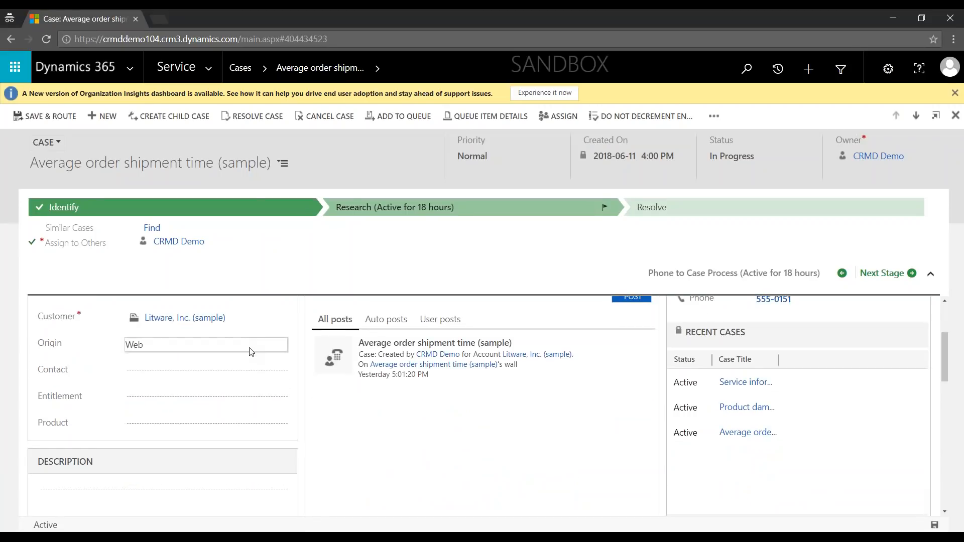
pyautogui.click(250, 351)
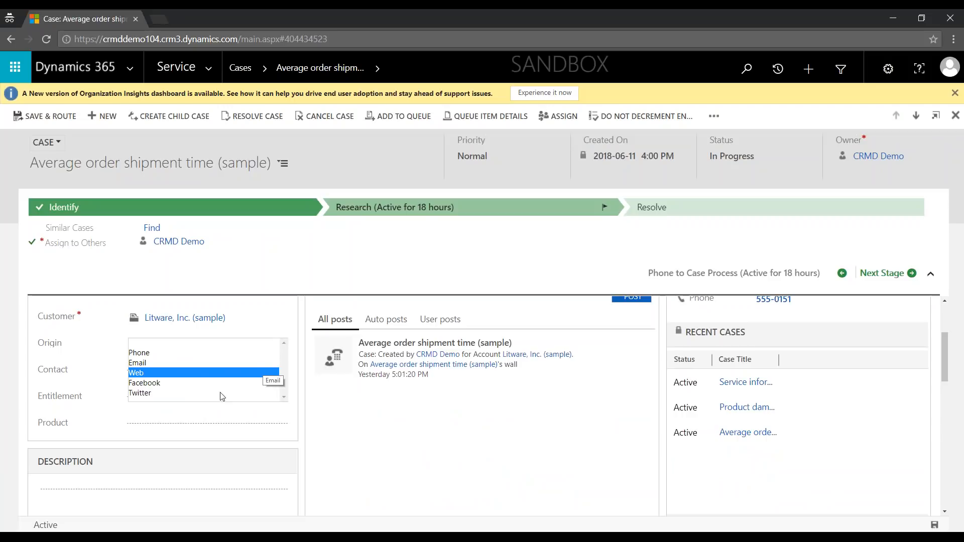
pyautogui.press('Tab')
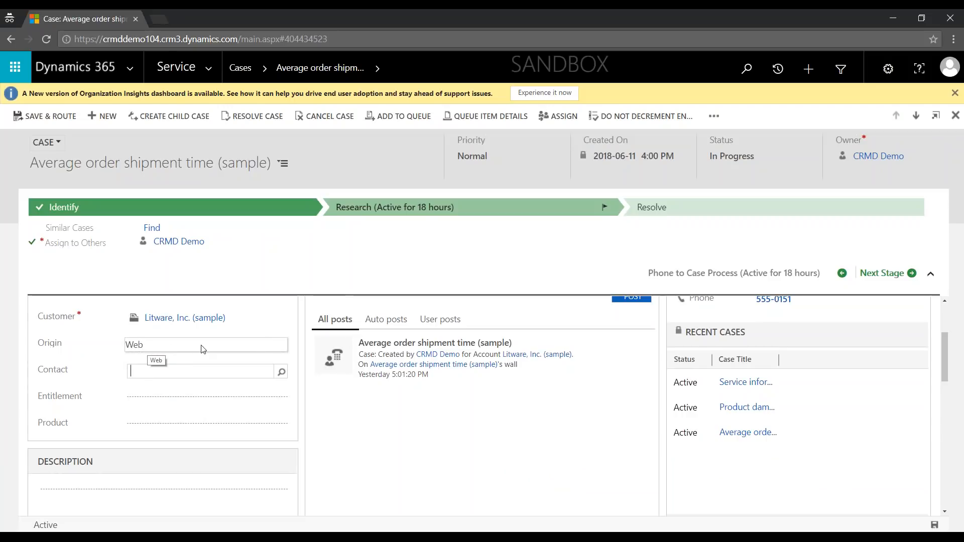
pyautogui.scroll(-2, 203, 495)
pyautogui.scroll(-3, 103, 454)
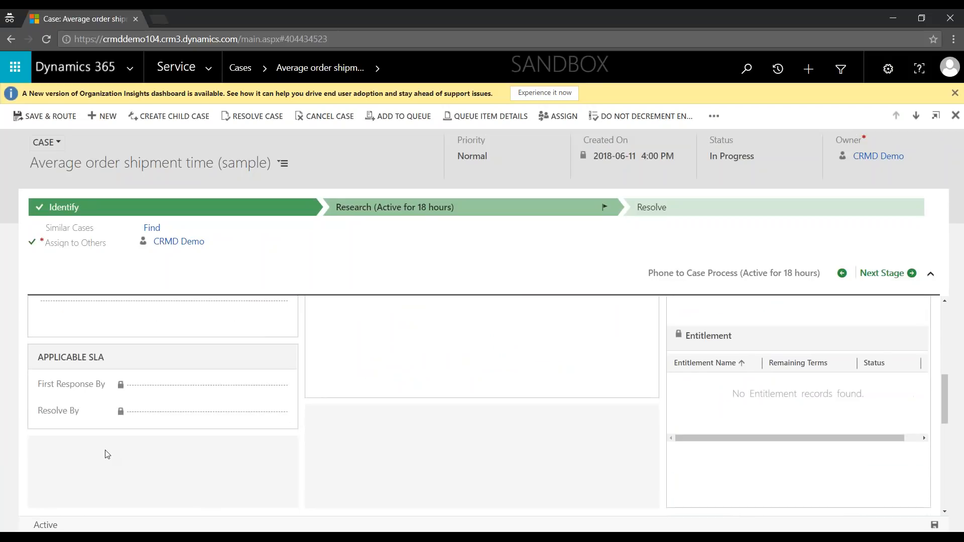
pyautogui.scroll(-5, 105, 454)
pyautogui.scroll(-2, 106, 454)
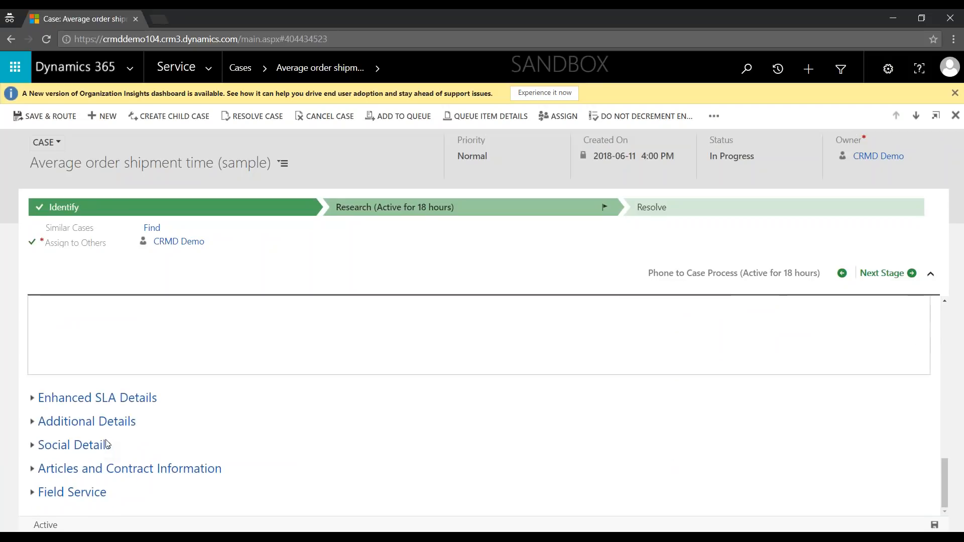
# Step: Open the Contoso Pharmaceuticals contact from the Service area's Contacts list and view its Preferred Method of Contact options
pyautogui.click(209, 69)
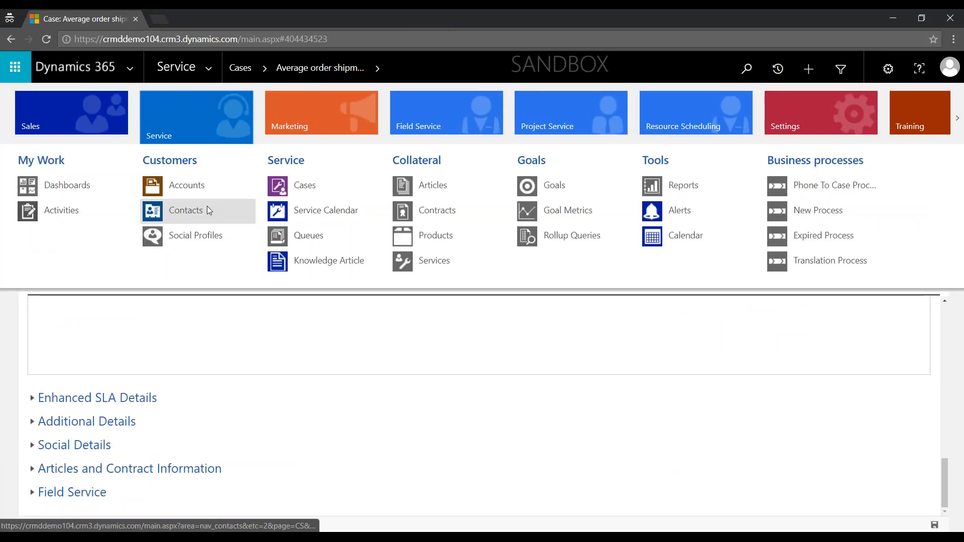
pyautogui.click(207, 207)
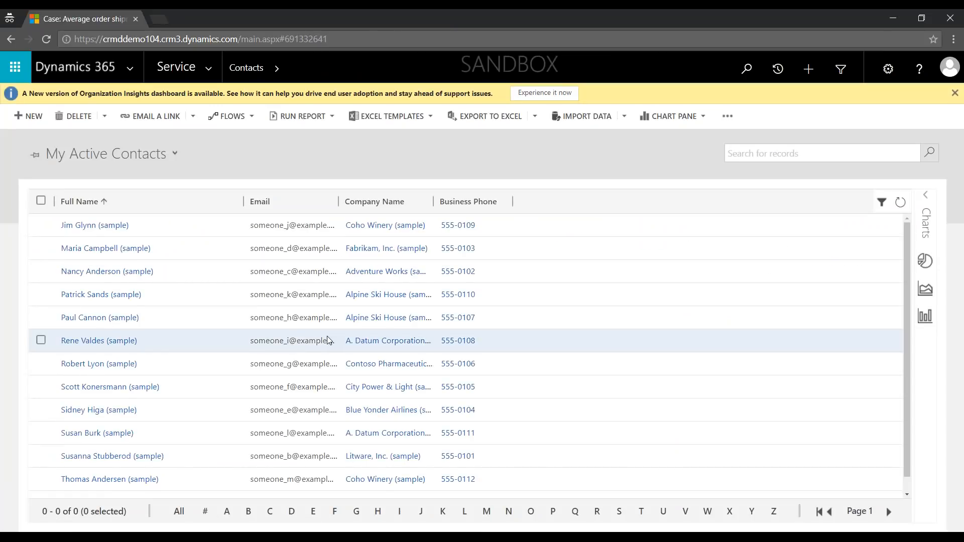
pyautogui.click(135, 364)
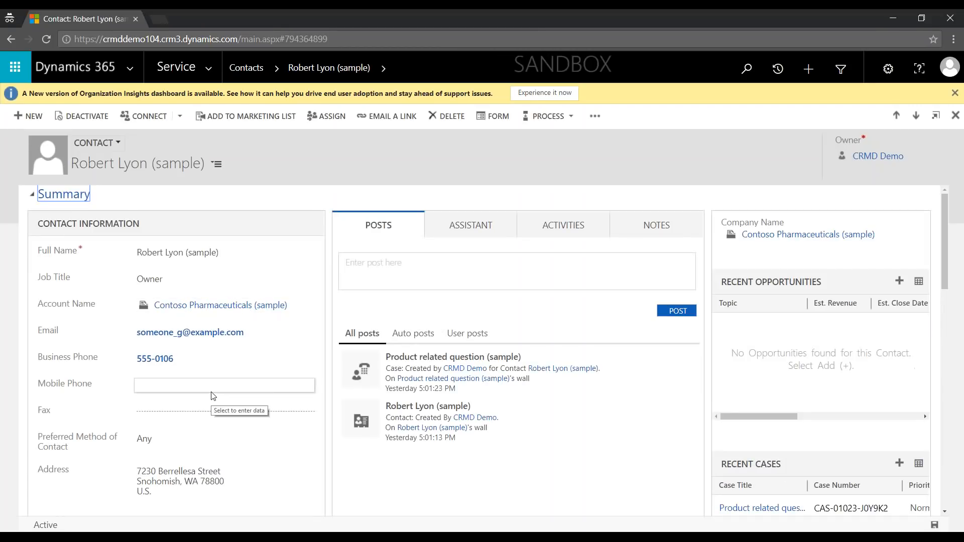
pyautogui.click(202, 440)
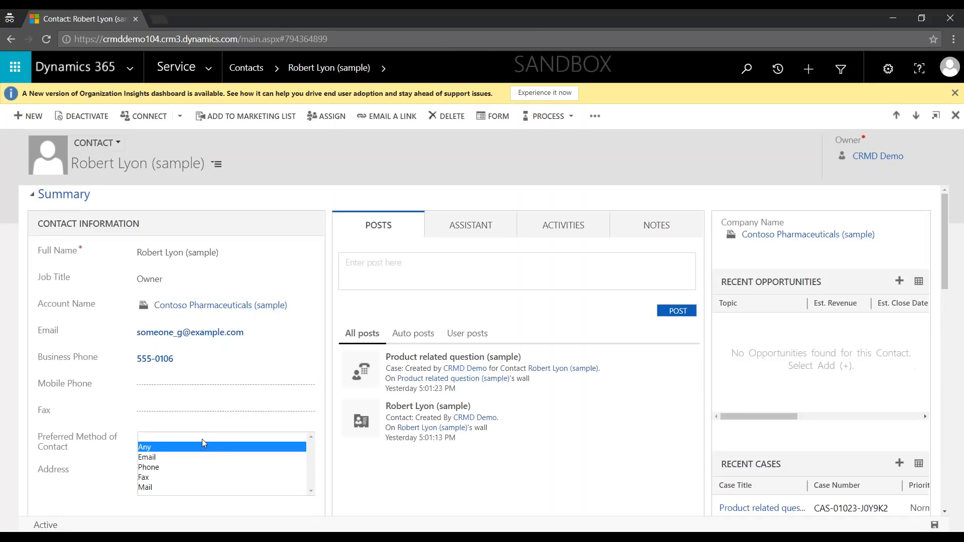
pyautogui.click(194, 290)
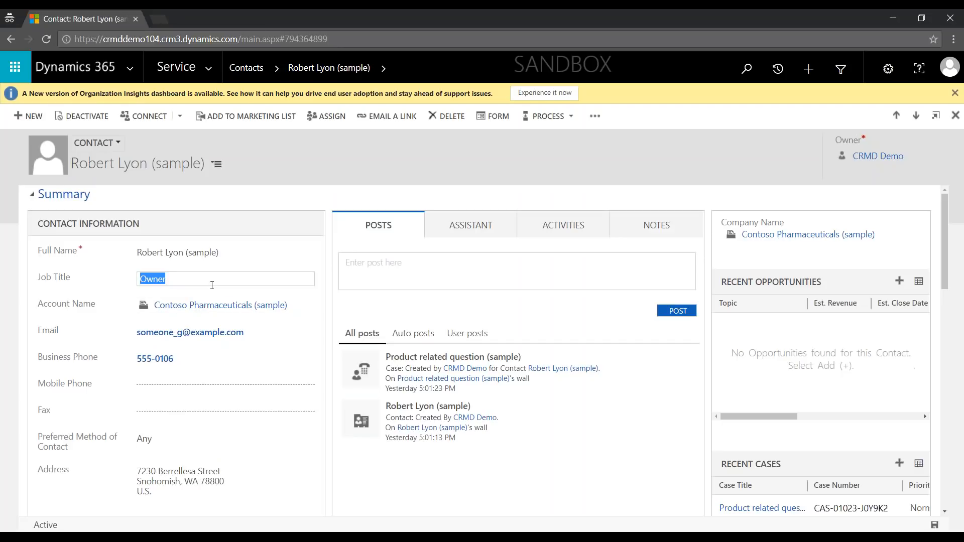
# Step: Review the contact's Details section, including the choices offered for Marital Status and Shipping Method
pyautogui.scroll(-3, 308, 435)
pyautogui.scroll(-9, 306, 434)
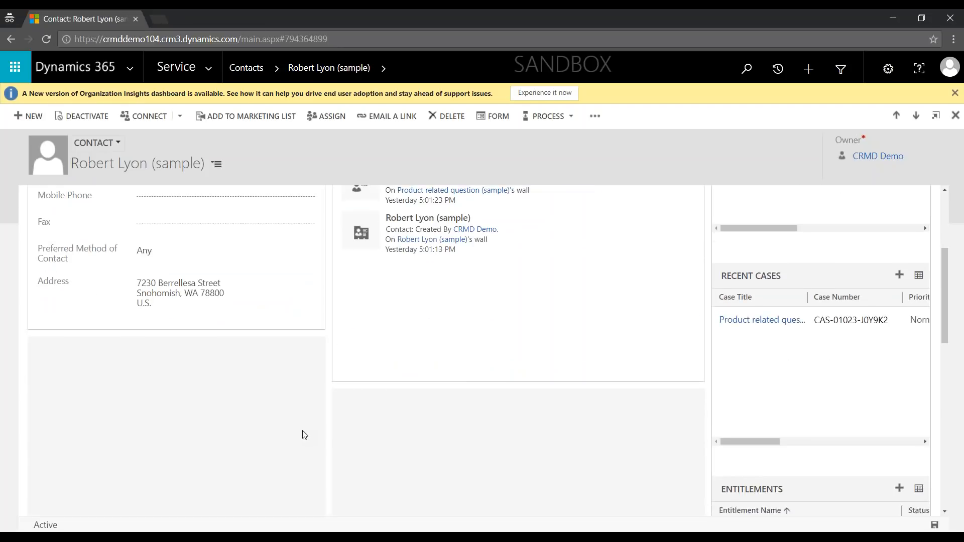
pyautogui.click(159, 281)
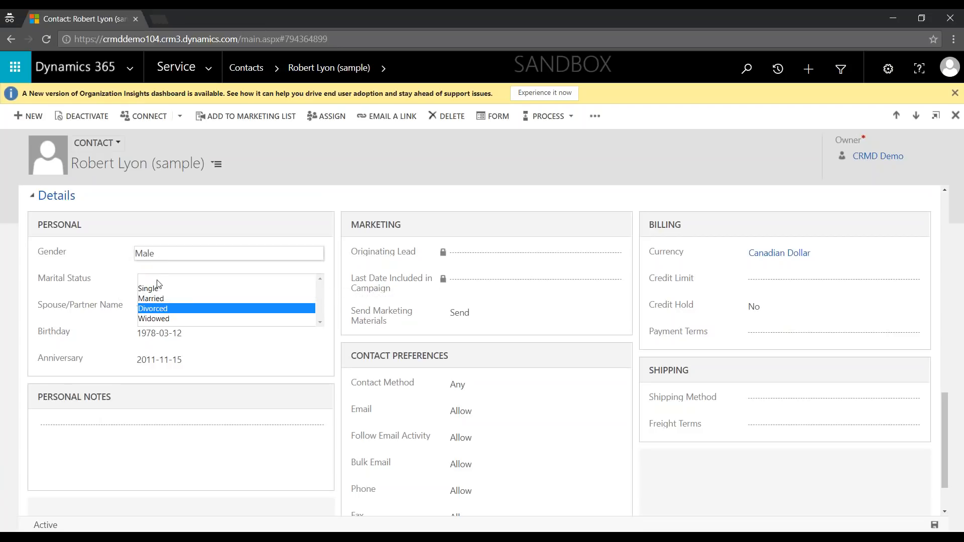
pyautogui.click(119, 367)
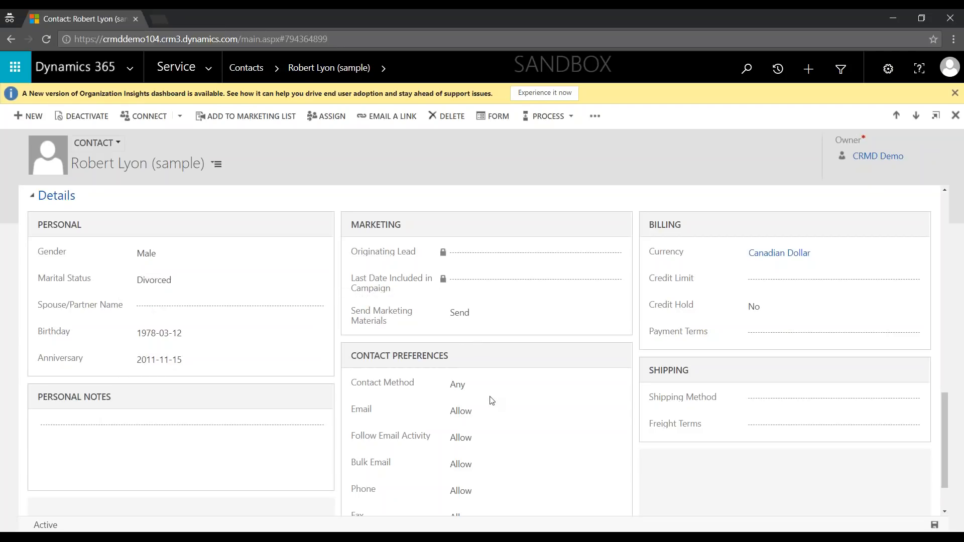
pyautogui.scroll(-1, 254, 450)
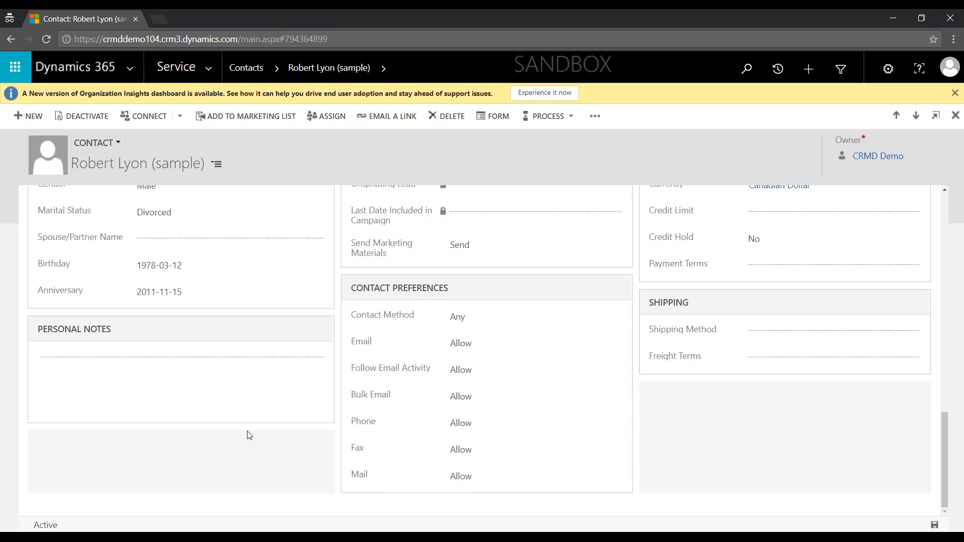
pyautogui.scroll(2, 748, 459)
pyautogui.click(774, 467)
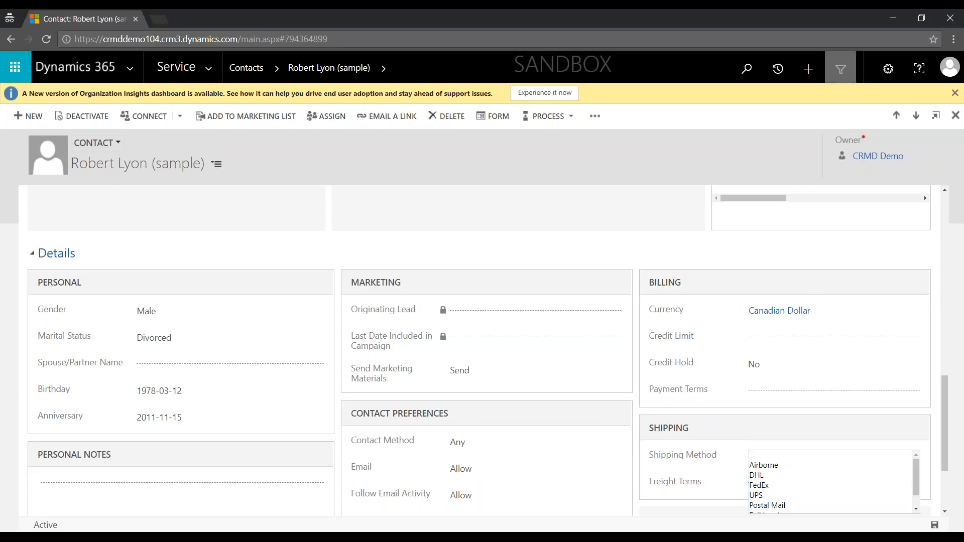
# Step: Start an Advanced Find query on Account Project Price Lists with an Account condition using the Contains operator
pyautogui.click(841, 68)
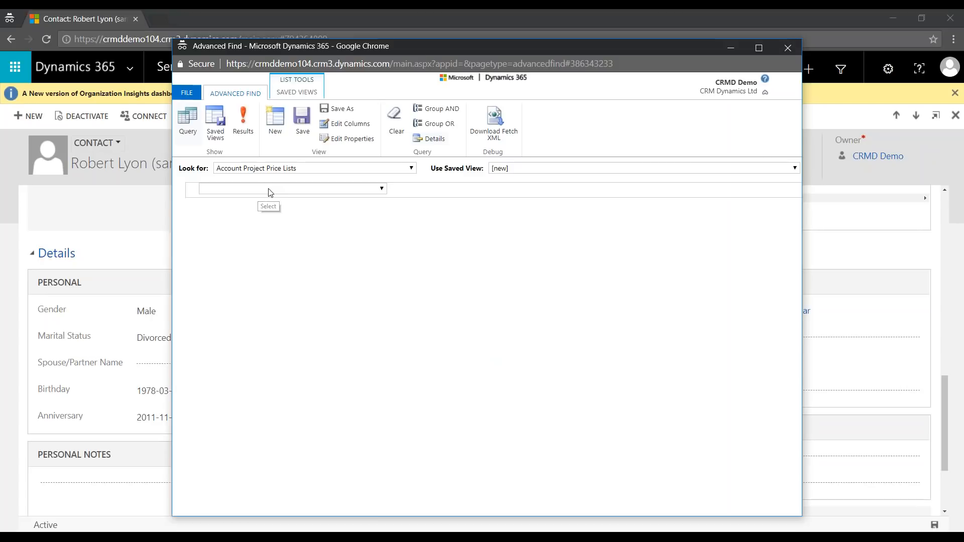
pyautogui.click(270, 190)
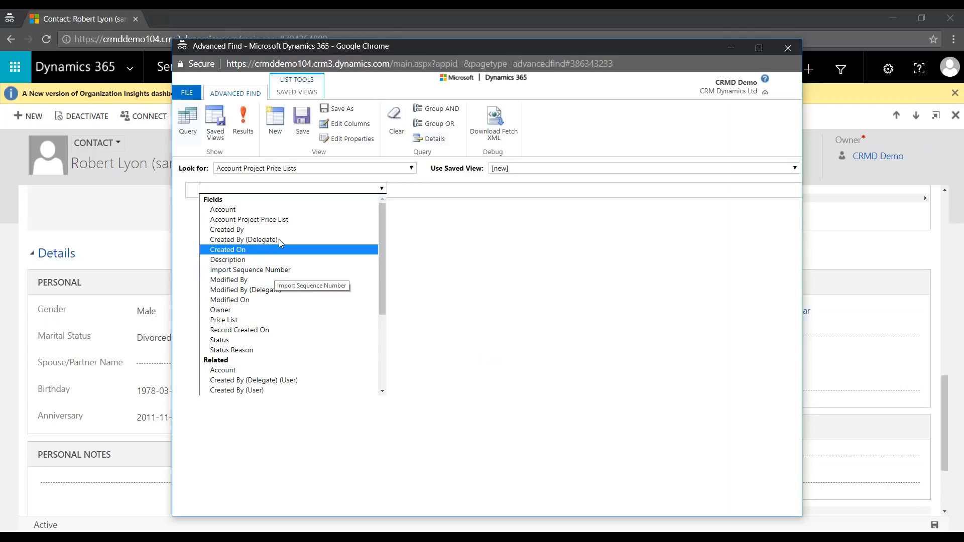
pyautogui.click(278, 210)
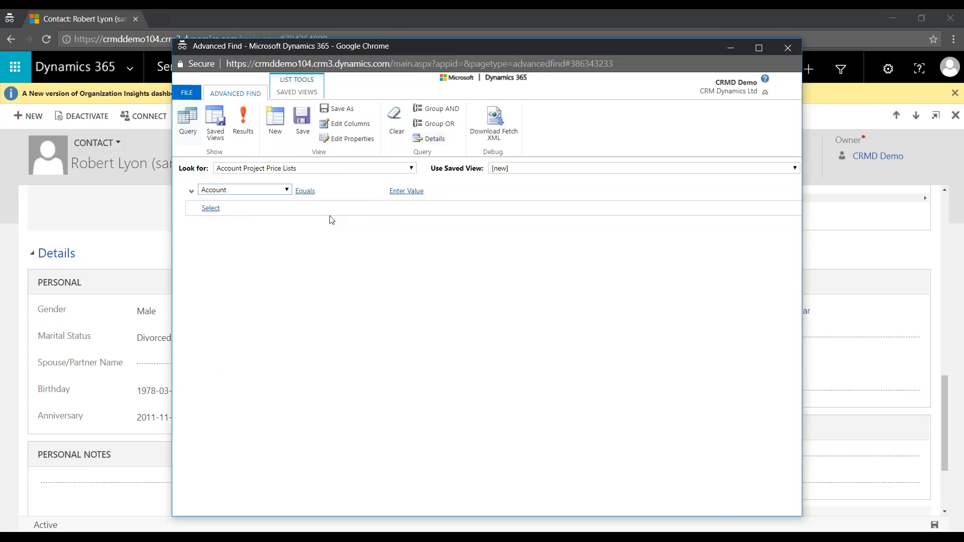
pyautogui.click(331, 190)
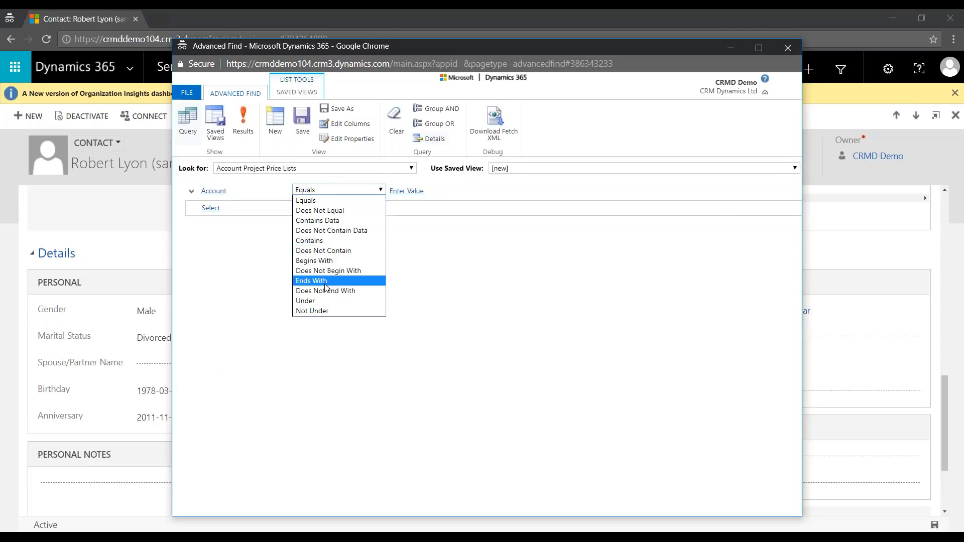
pyautogui.click(325, 240)
pyautogui.click(216, 208)
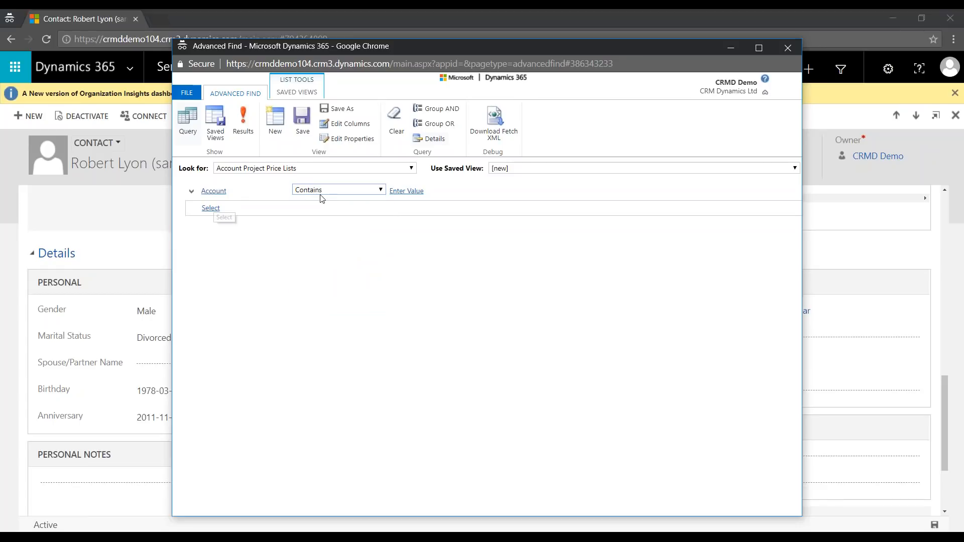